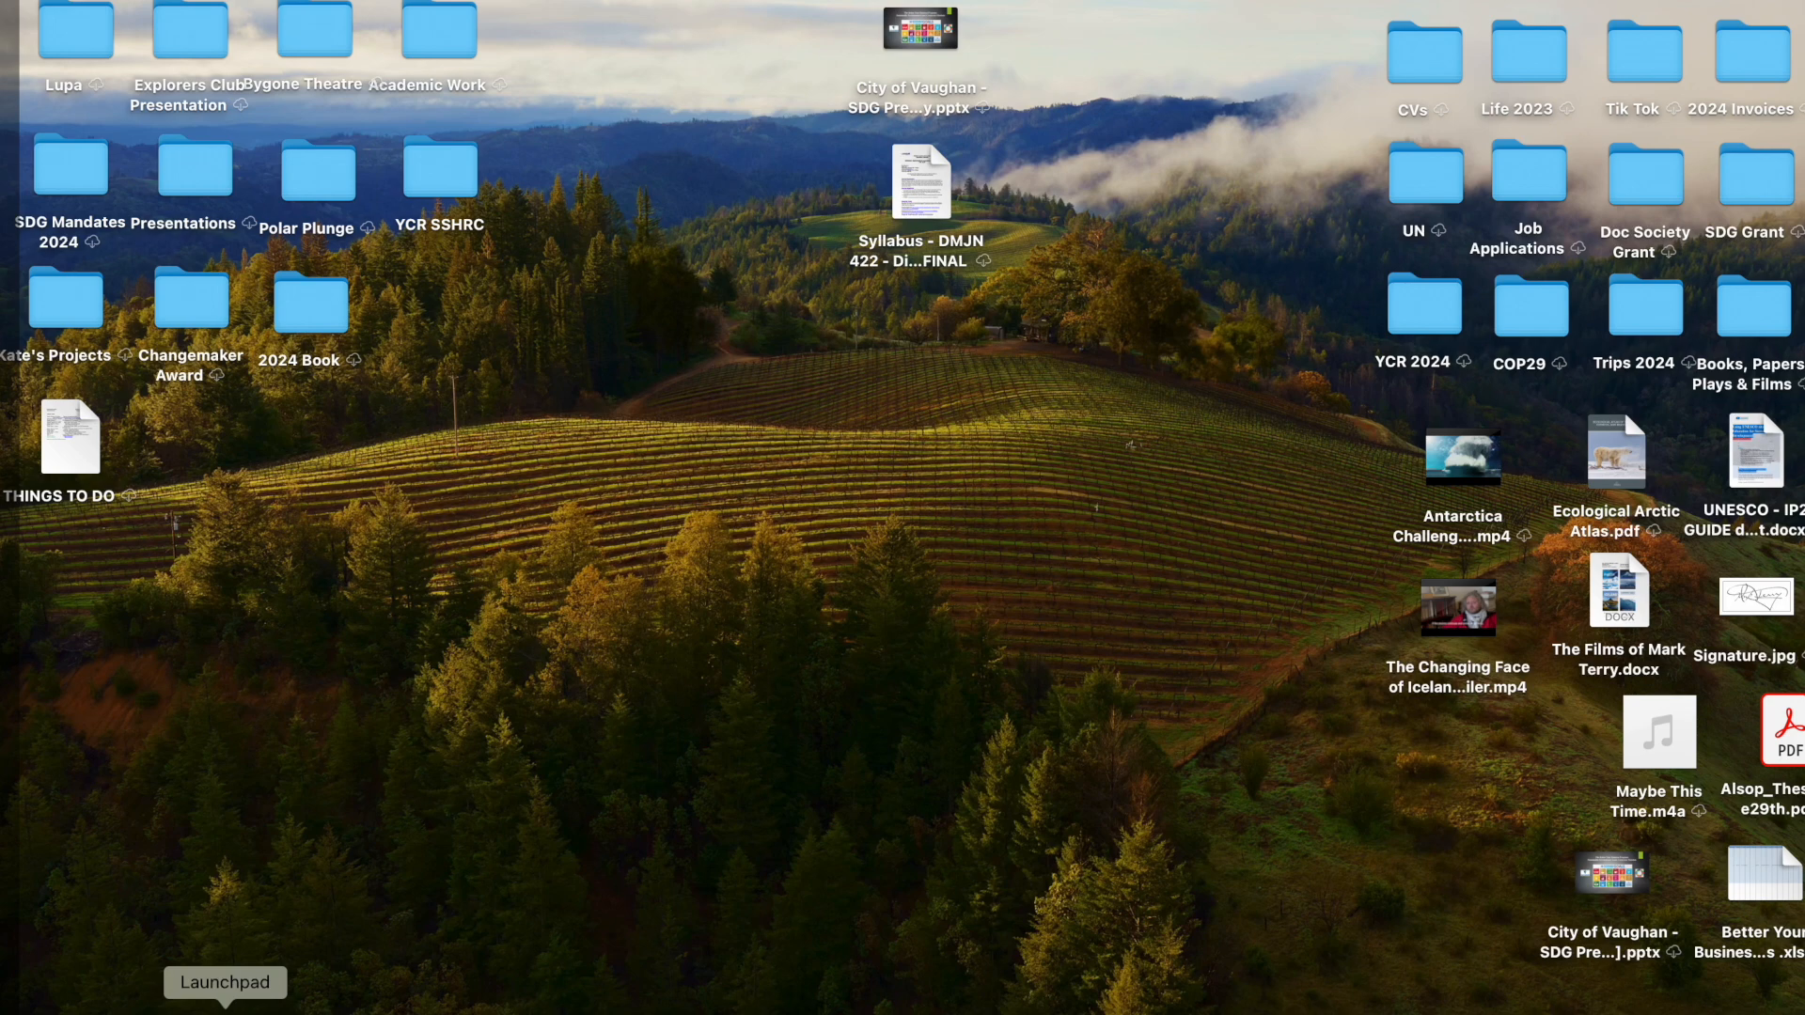
# Search the installed applications for iMovie, open it and switch to its My Movie 14 project window
pyautogui.click(226, 1011)
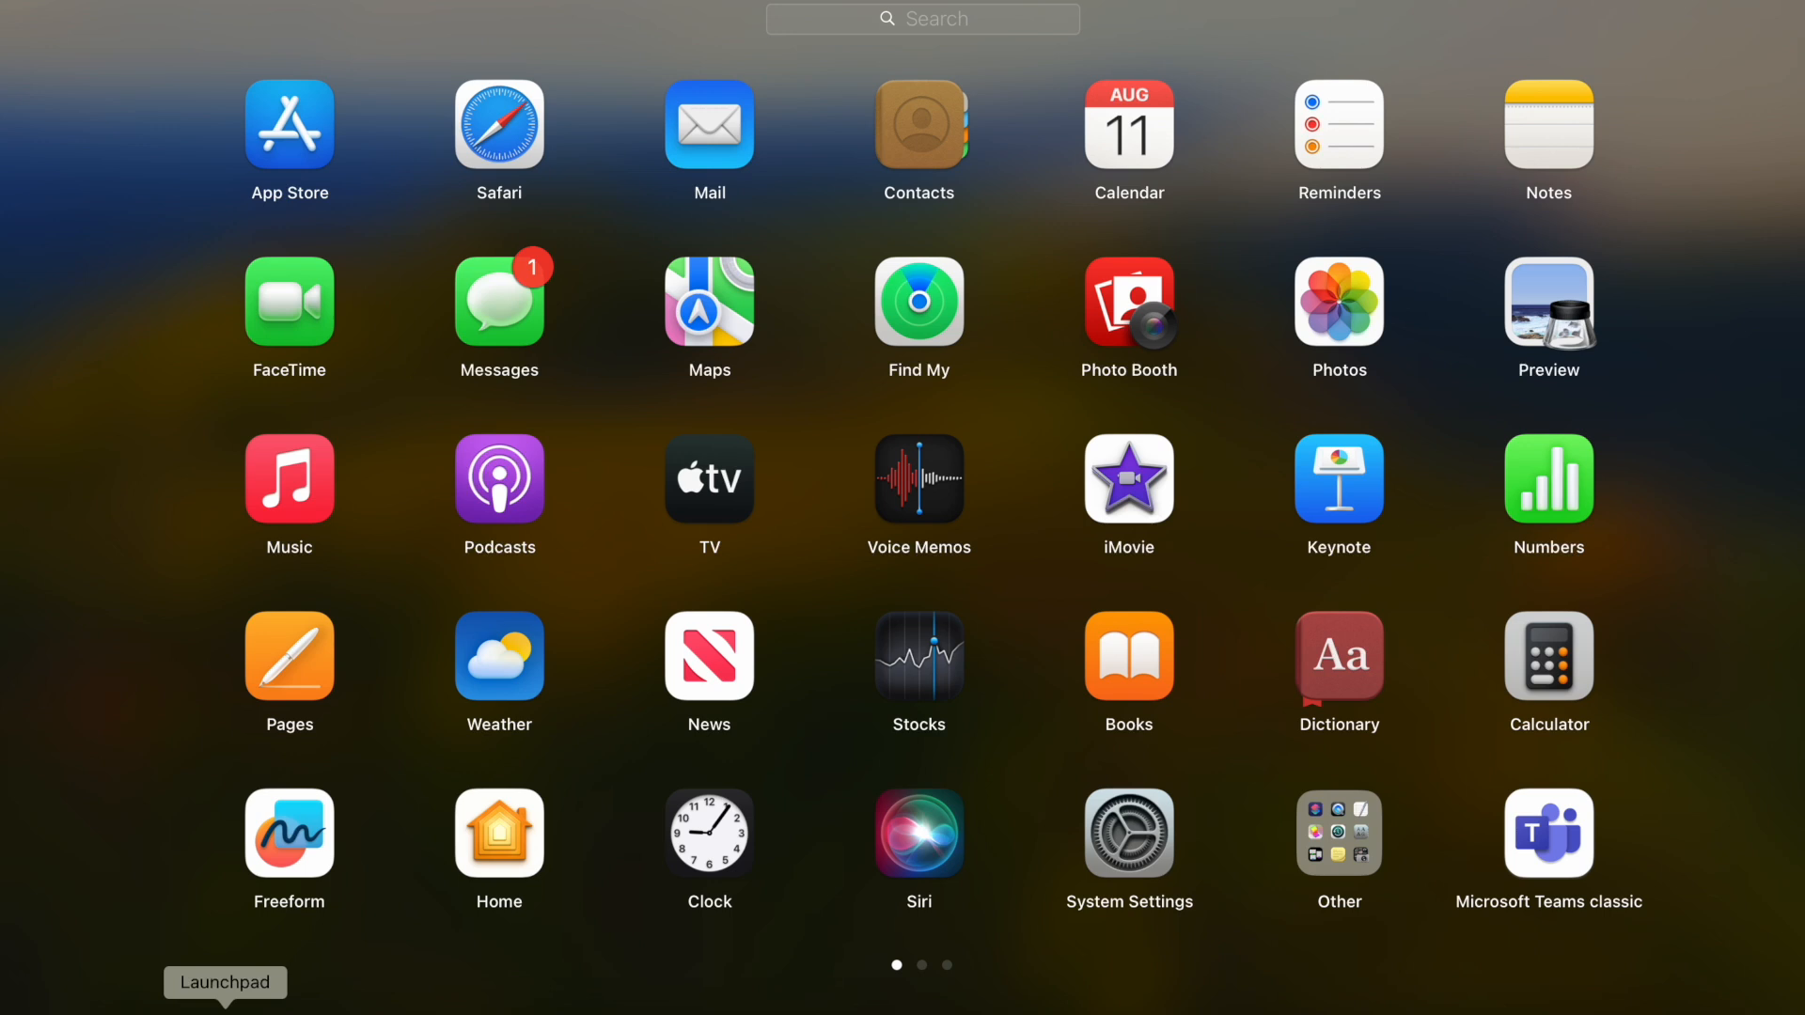
pyautogui.click(926, 28)
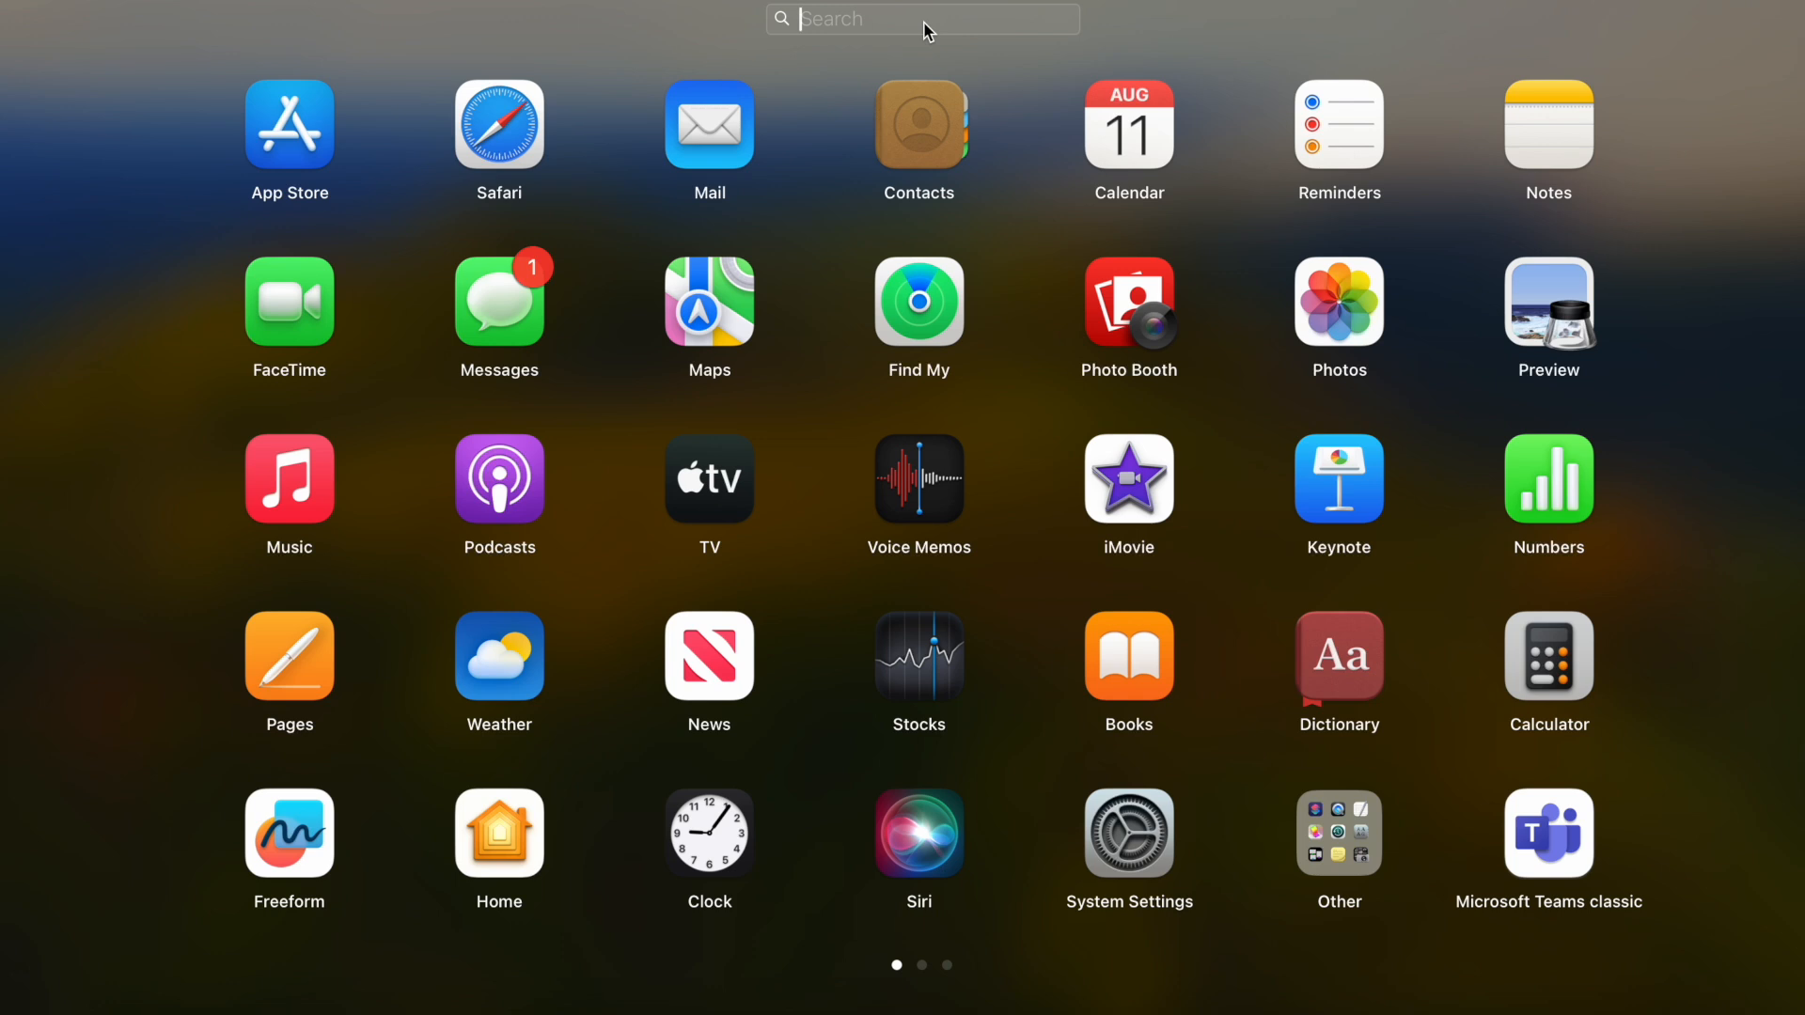
pyautogui.write('i')
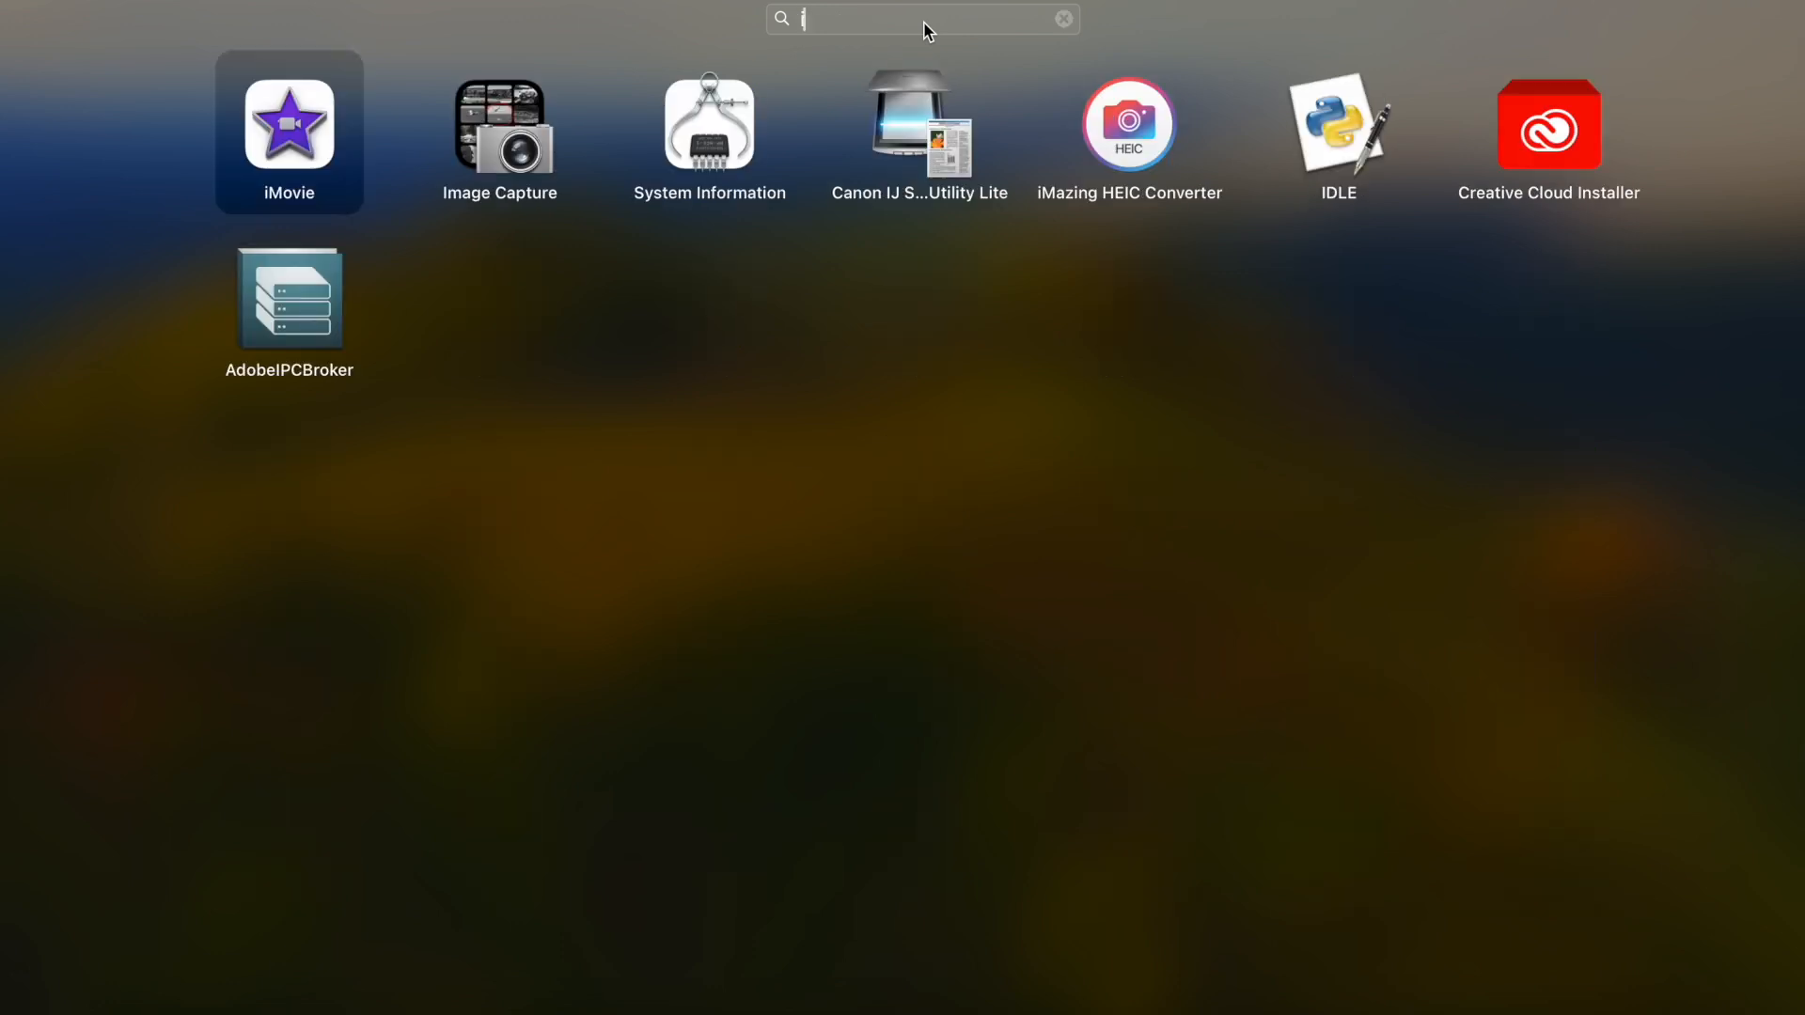
pyautogui.click(290, 141)
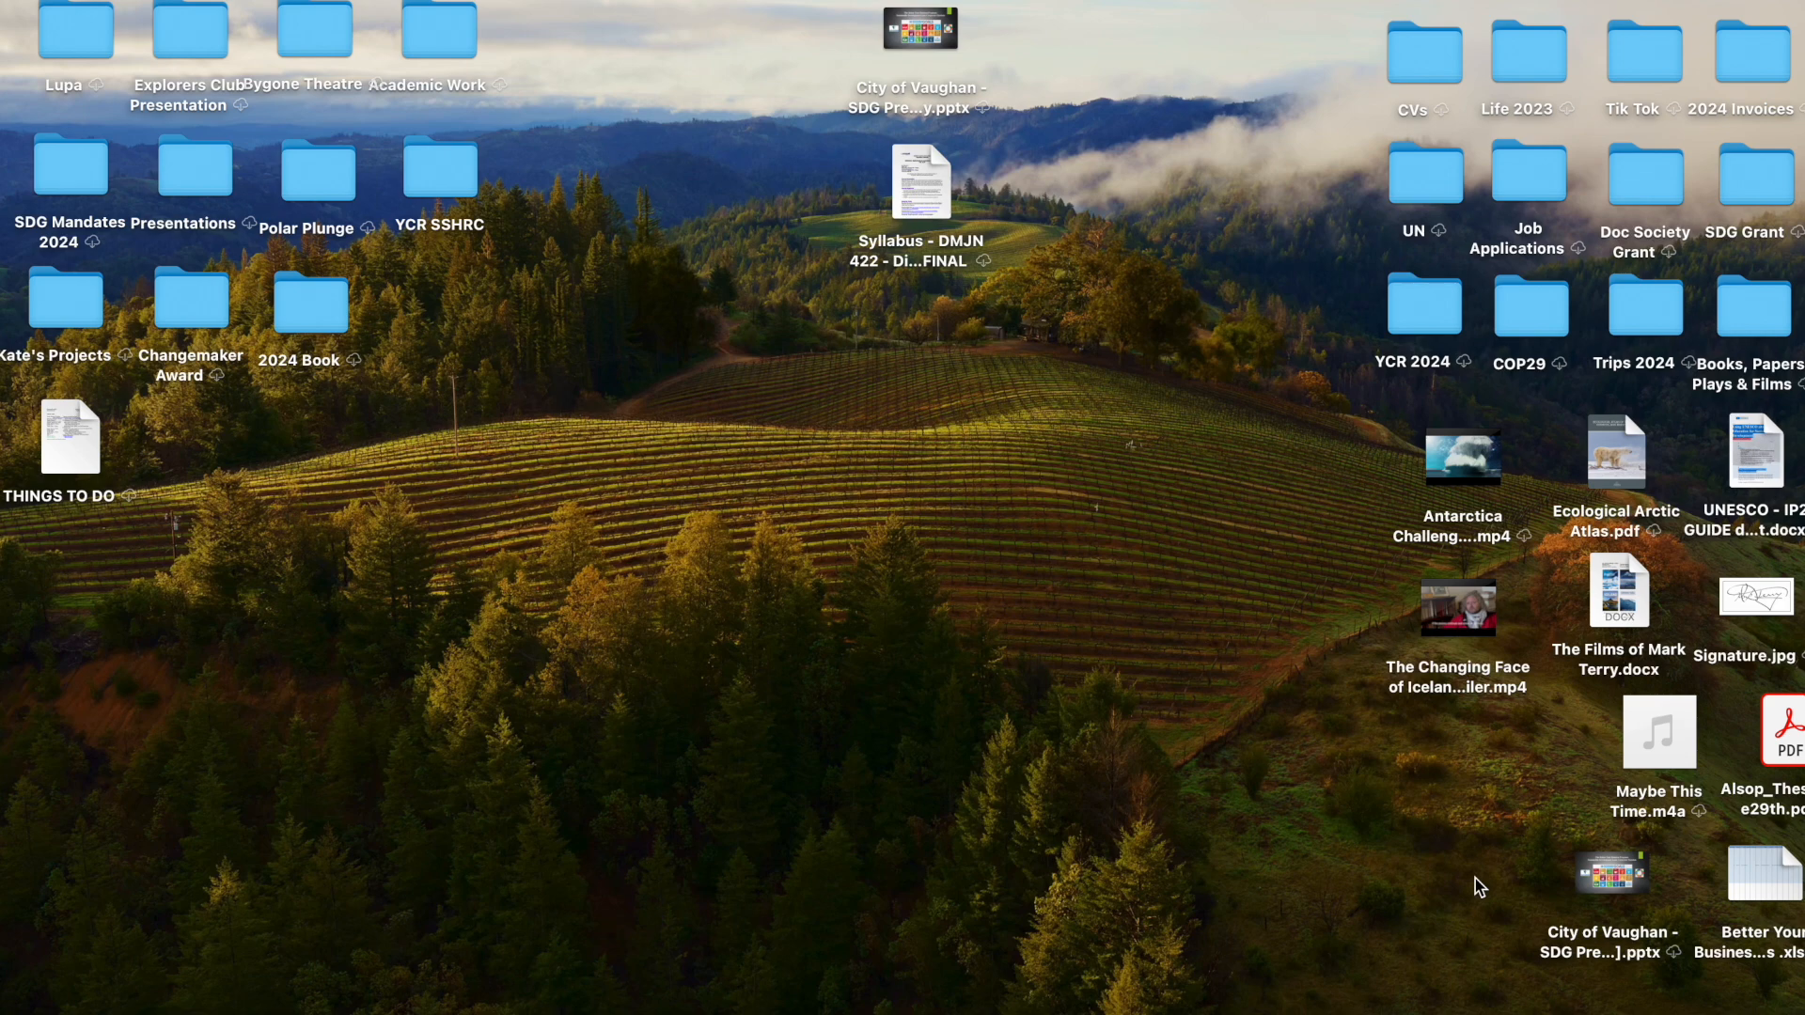
pyautogui.press('super+Tab')
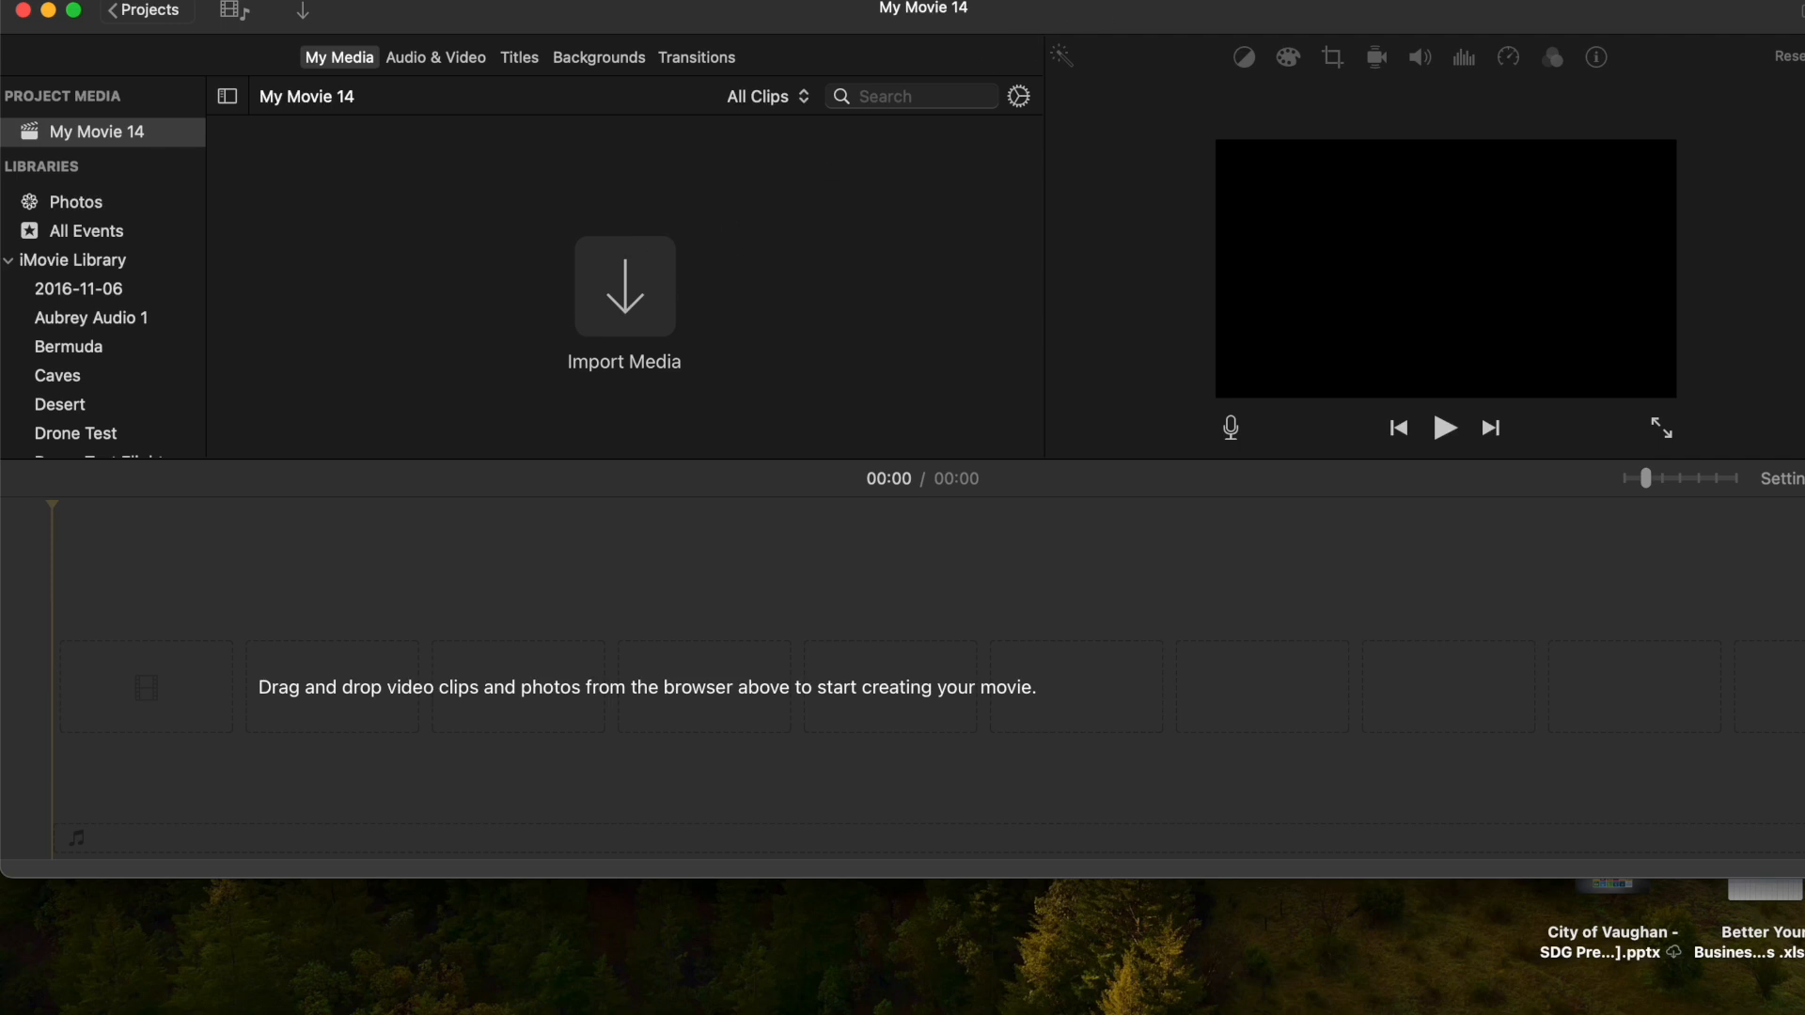
# Reposition the project window beside the desktop video files and add the Antarctica Challenge trailer MP4 to the empty timeline
pyautogui.moveTo(1112, 18); pyautogui.dragTo(596, 78)
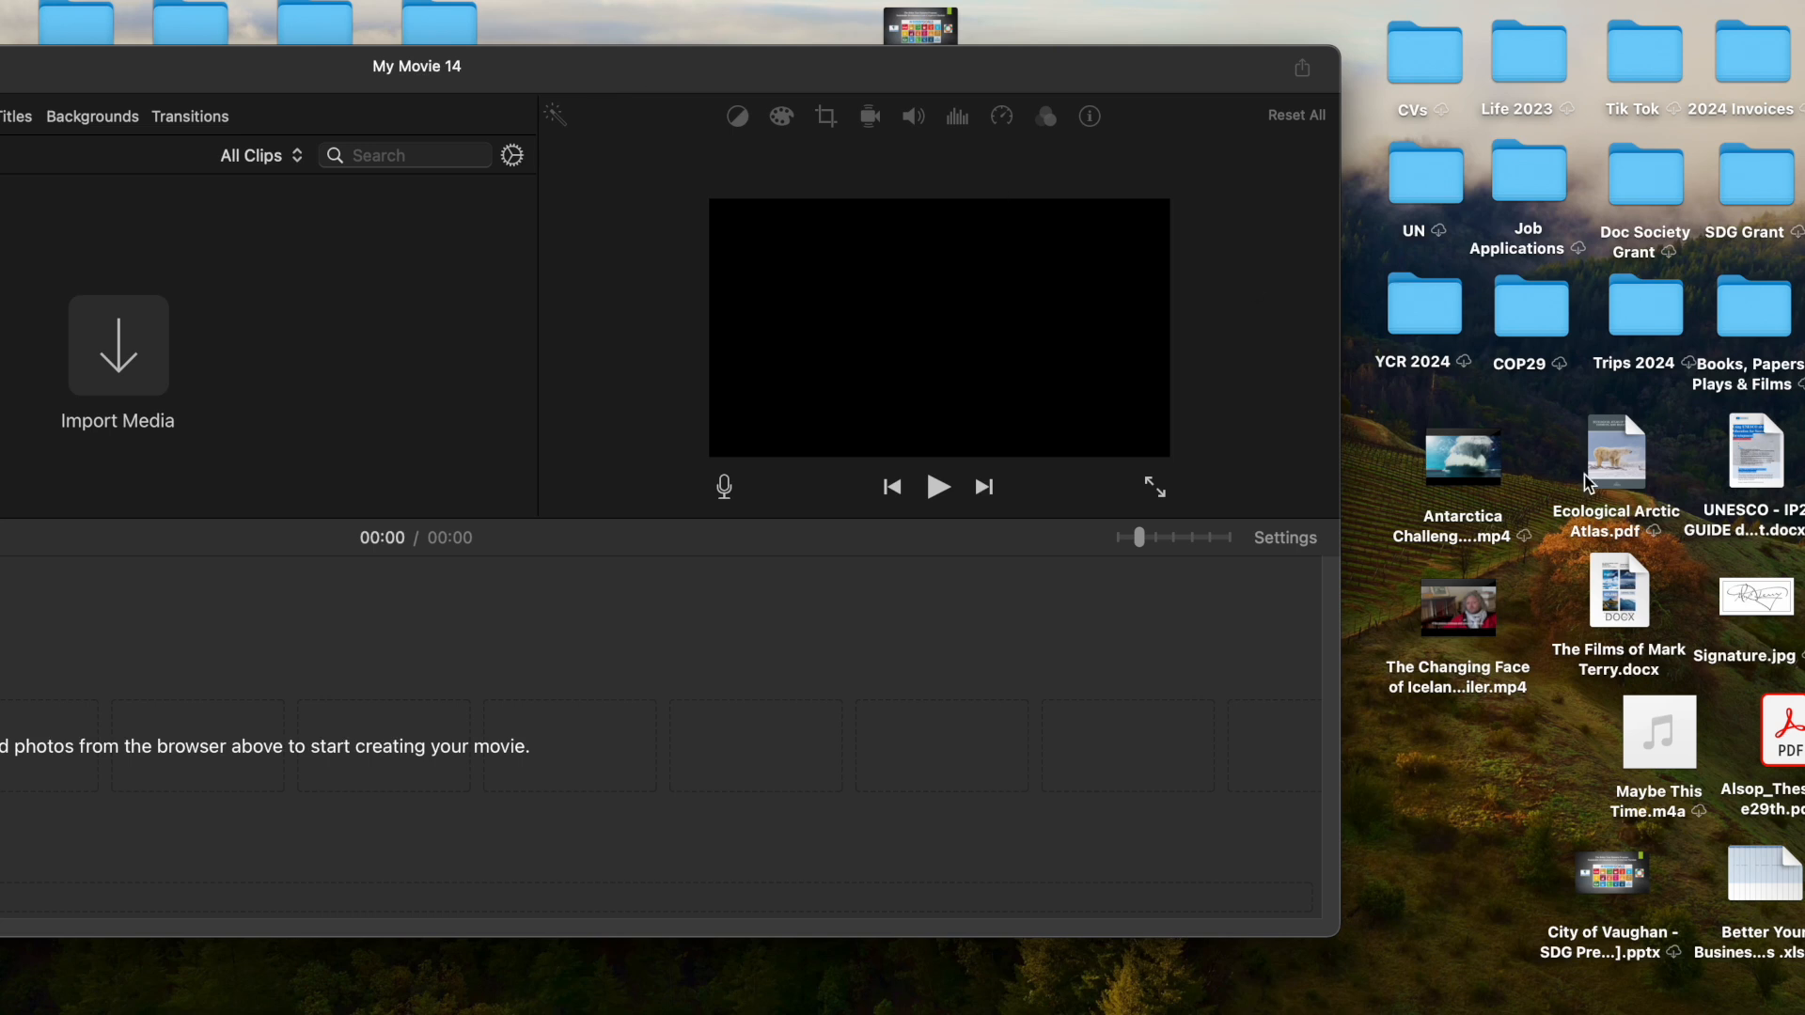
pyautogui.click(1468, 467)
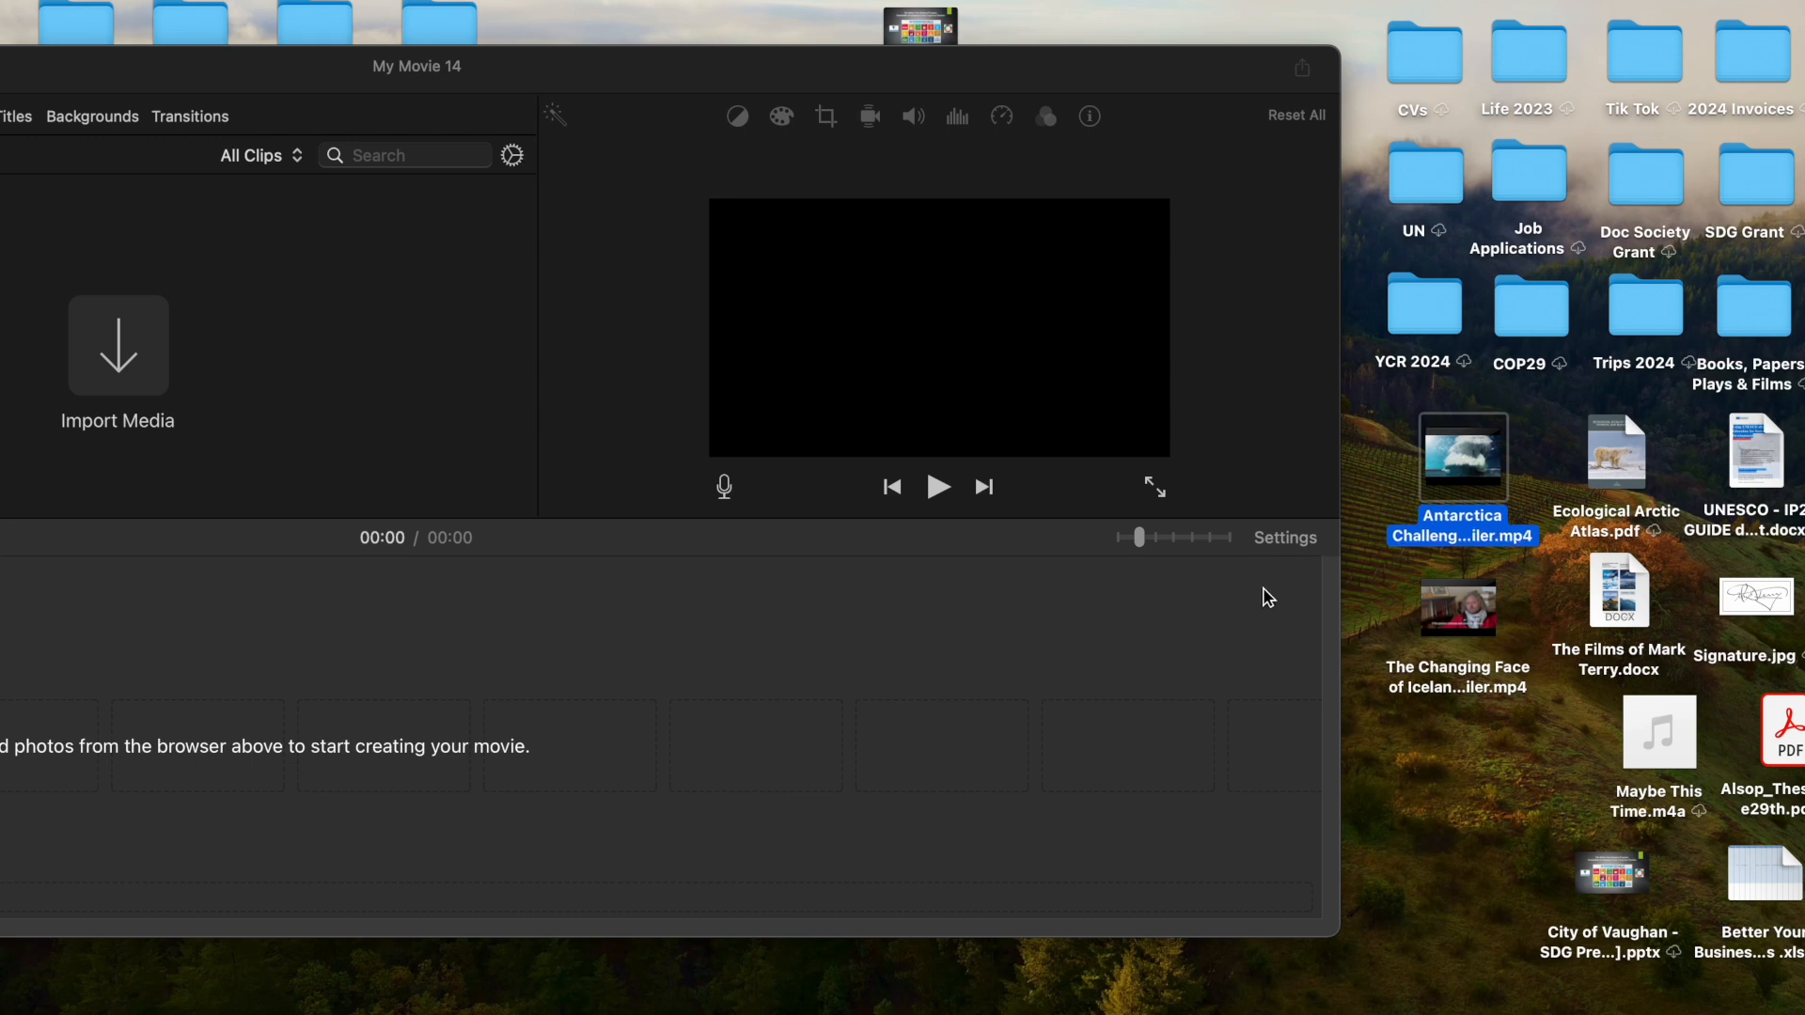
pyautogui.moveTo(444, 763); pyautogui.dragTo(444, 765)
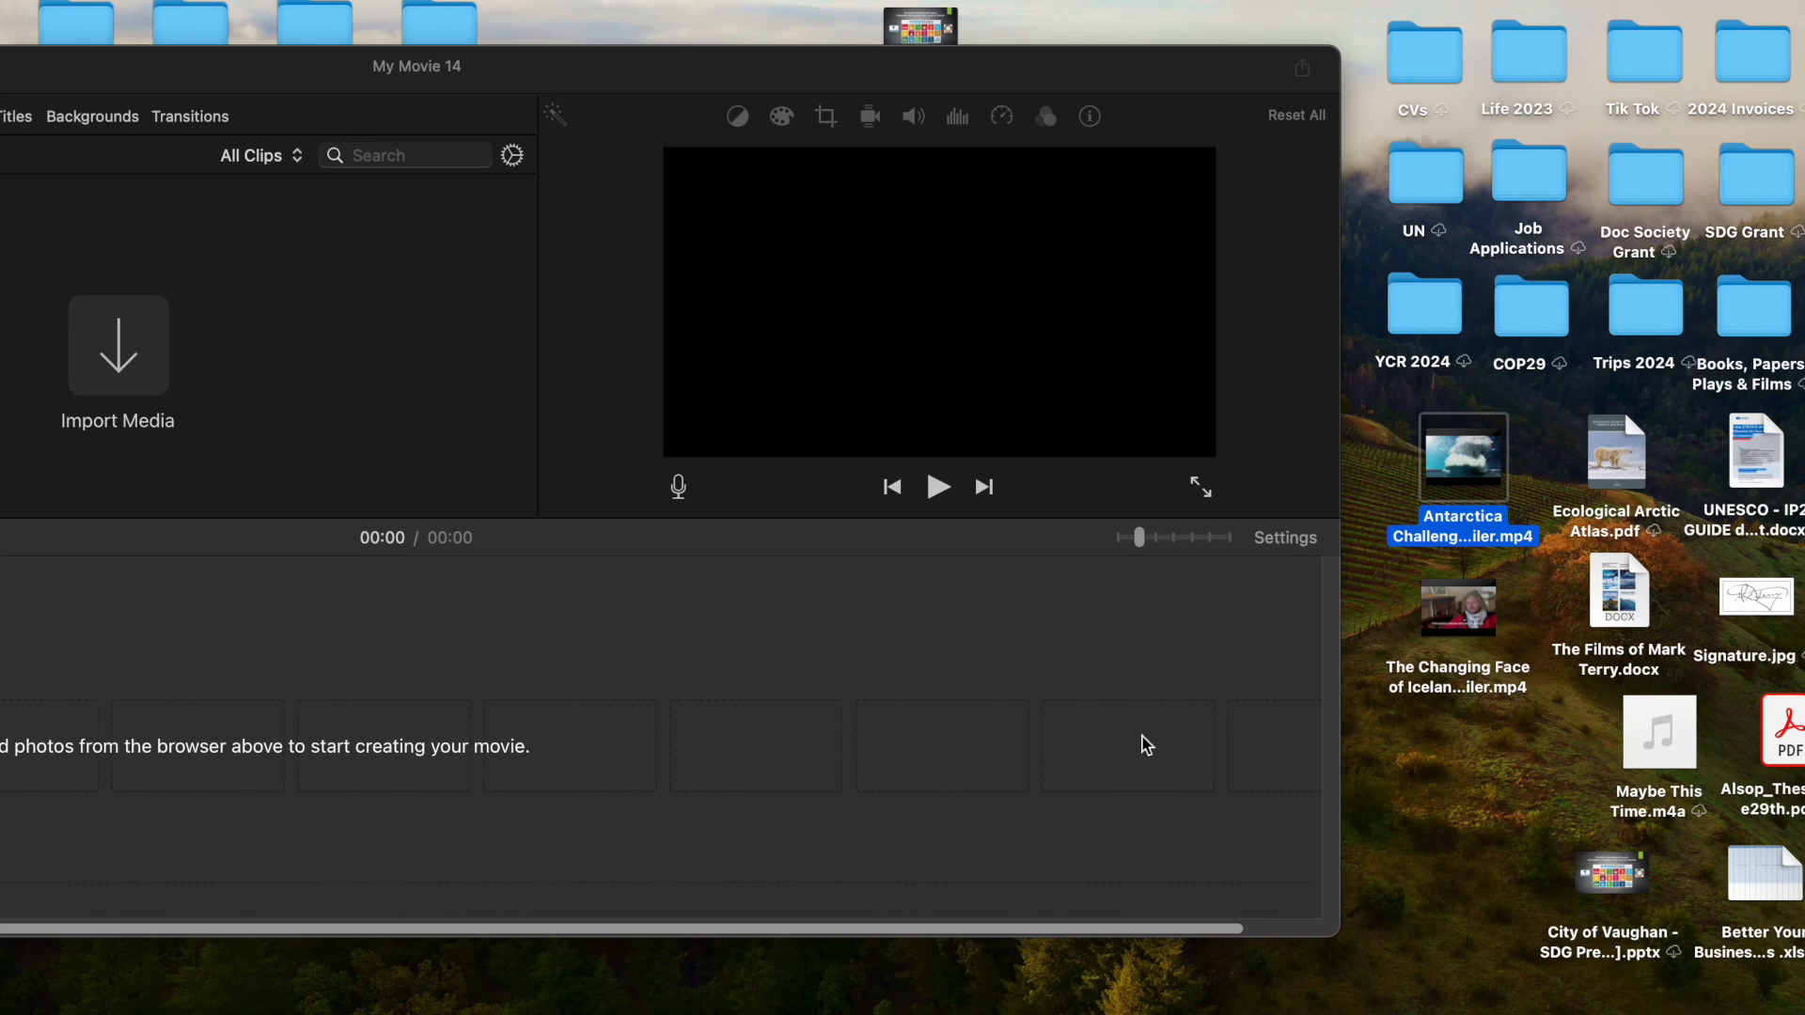
pyautogui.moveTo(1138, 64); pyautogui.dragTo(1165, 5)
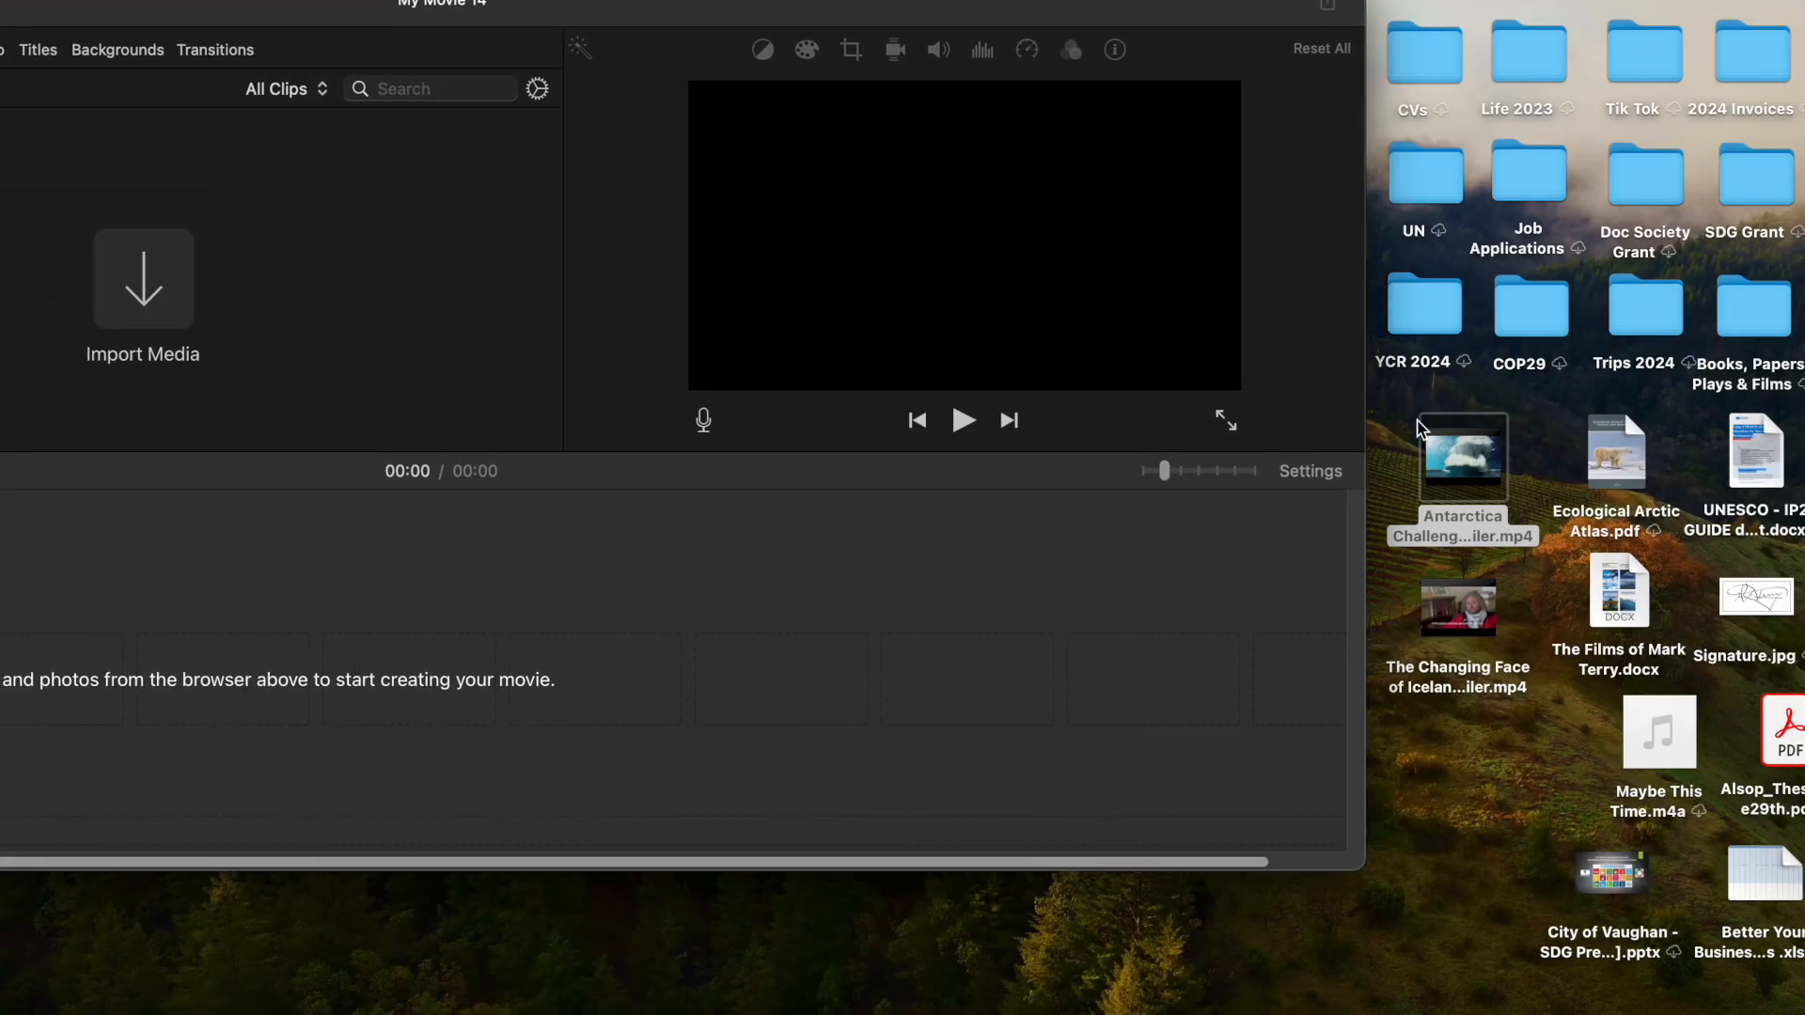
pyautogui.moveTo(1459, 465); pyautogui.dragTo(577, 707)
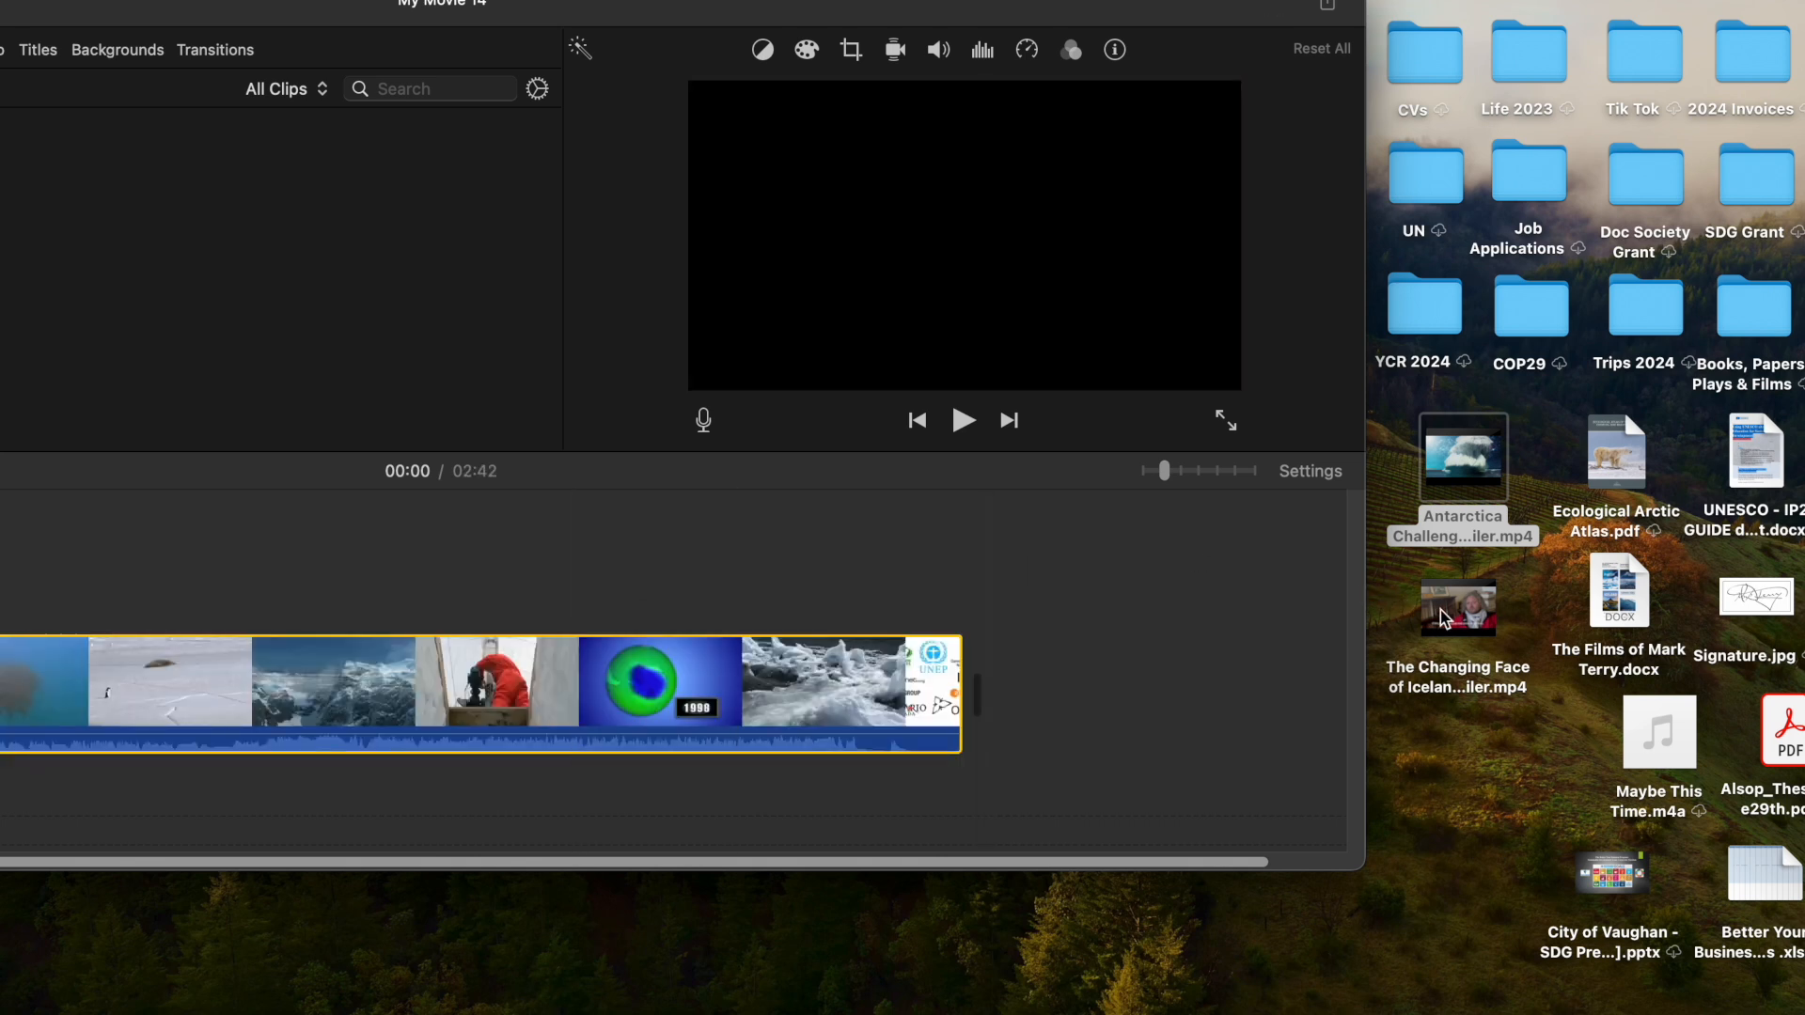
# Preview The Changing Face of Iceland trailer from the desktop, add it after the Antarctica clip and bring the full project window into view
pyautogui.click(1441, 613)
pyautogui.press('space')
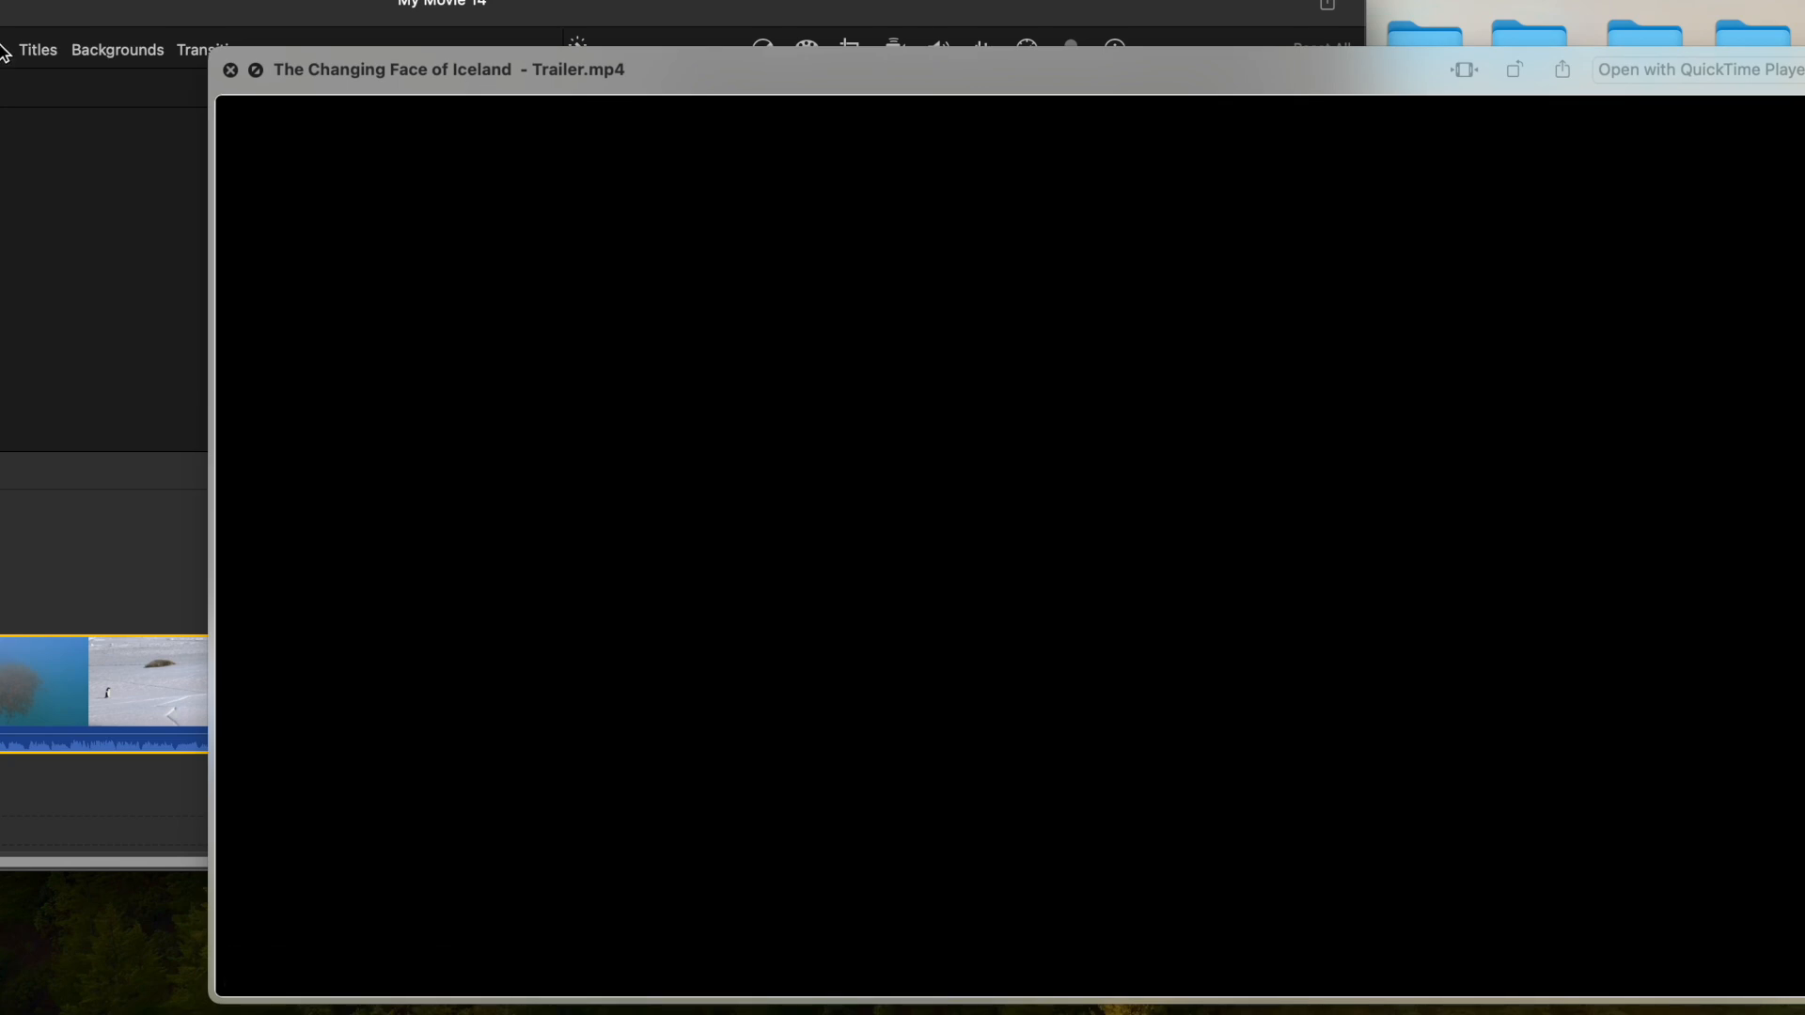
pyautogui.click(228, 69)
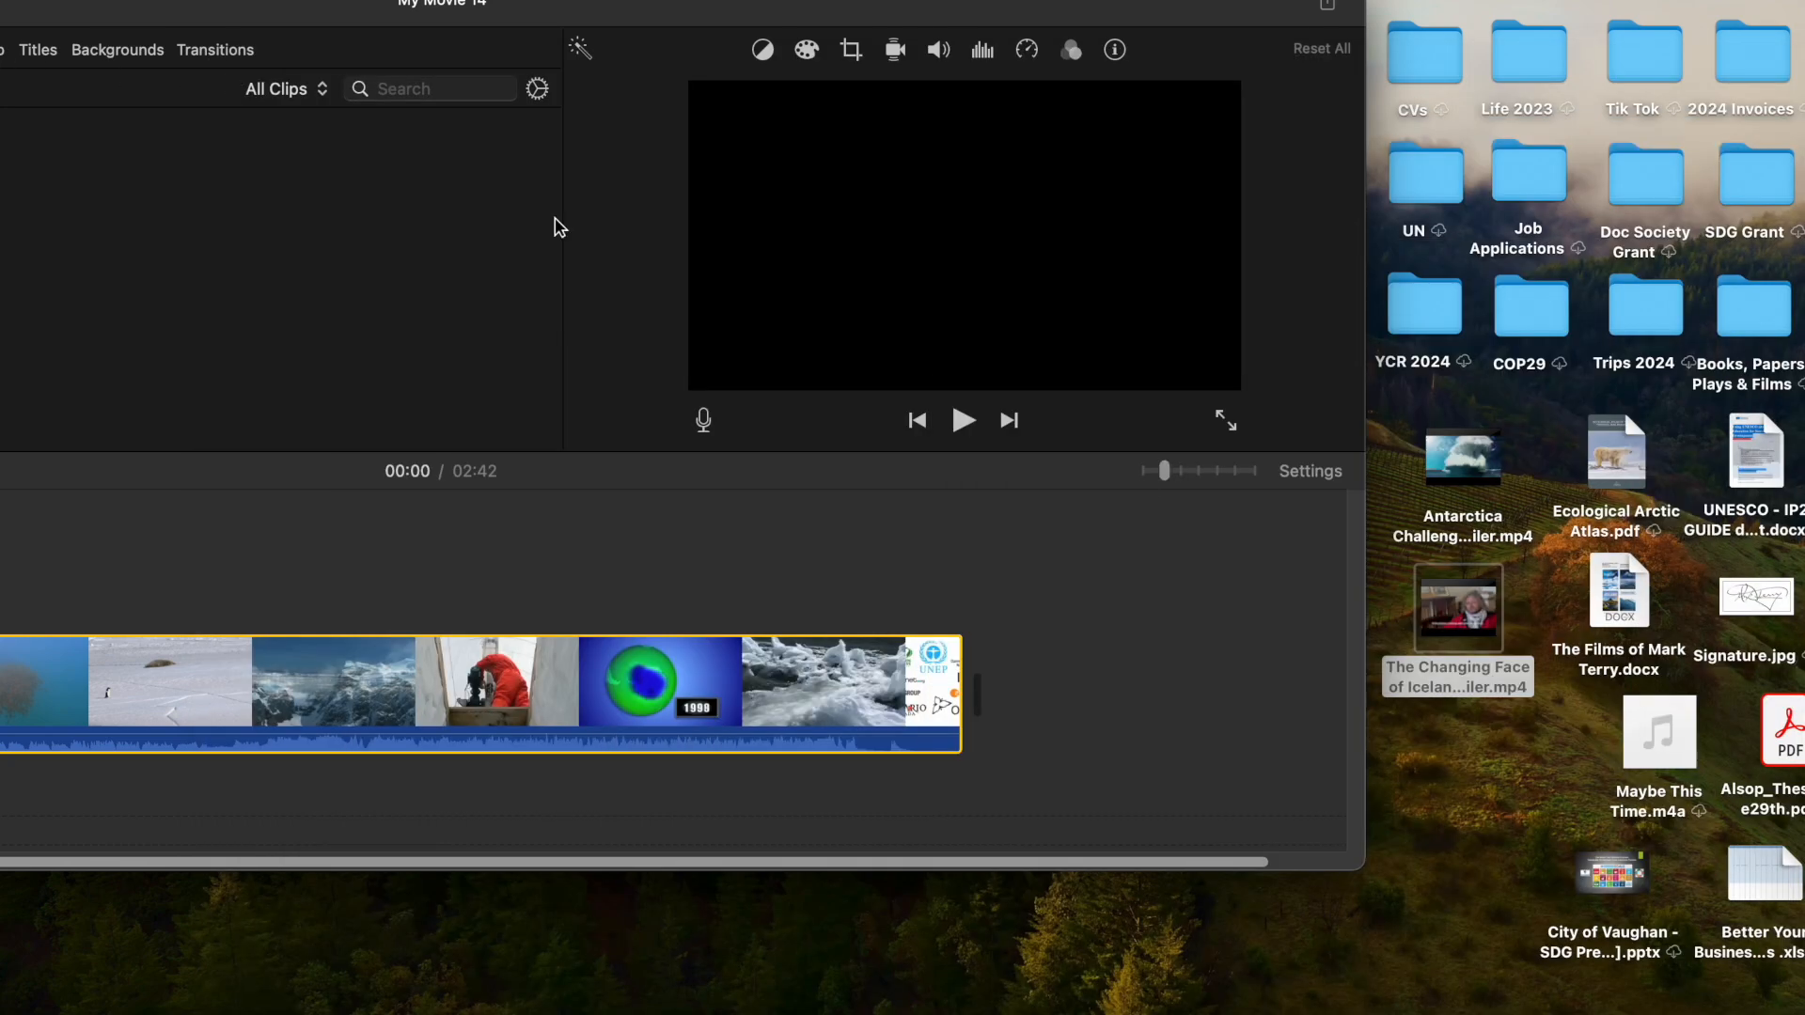
pyautogui.moveTo(1432, 612); pyautogui.dragTo(1135, 721)
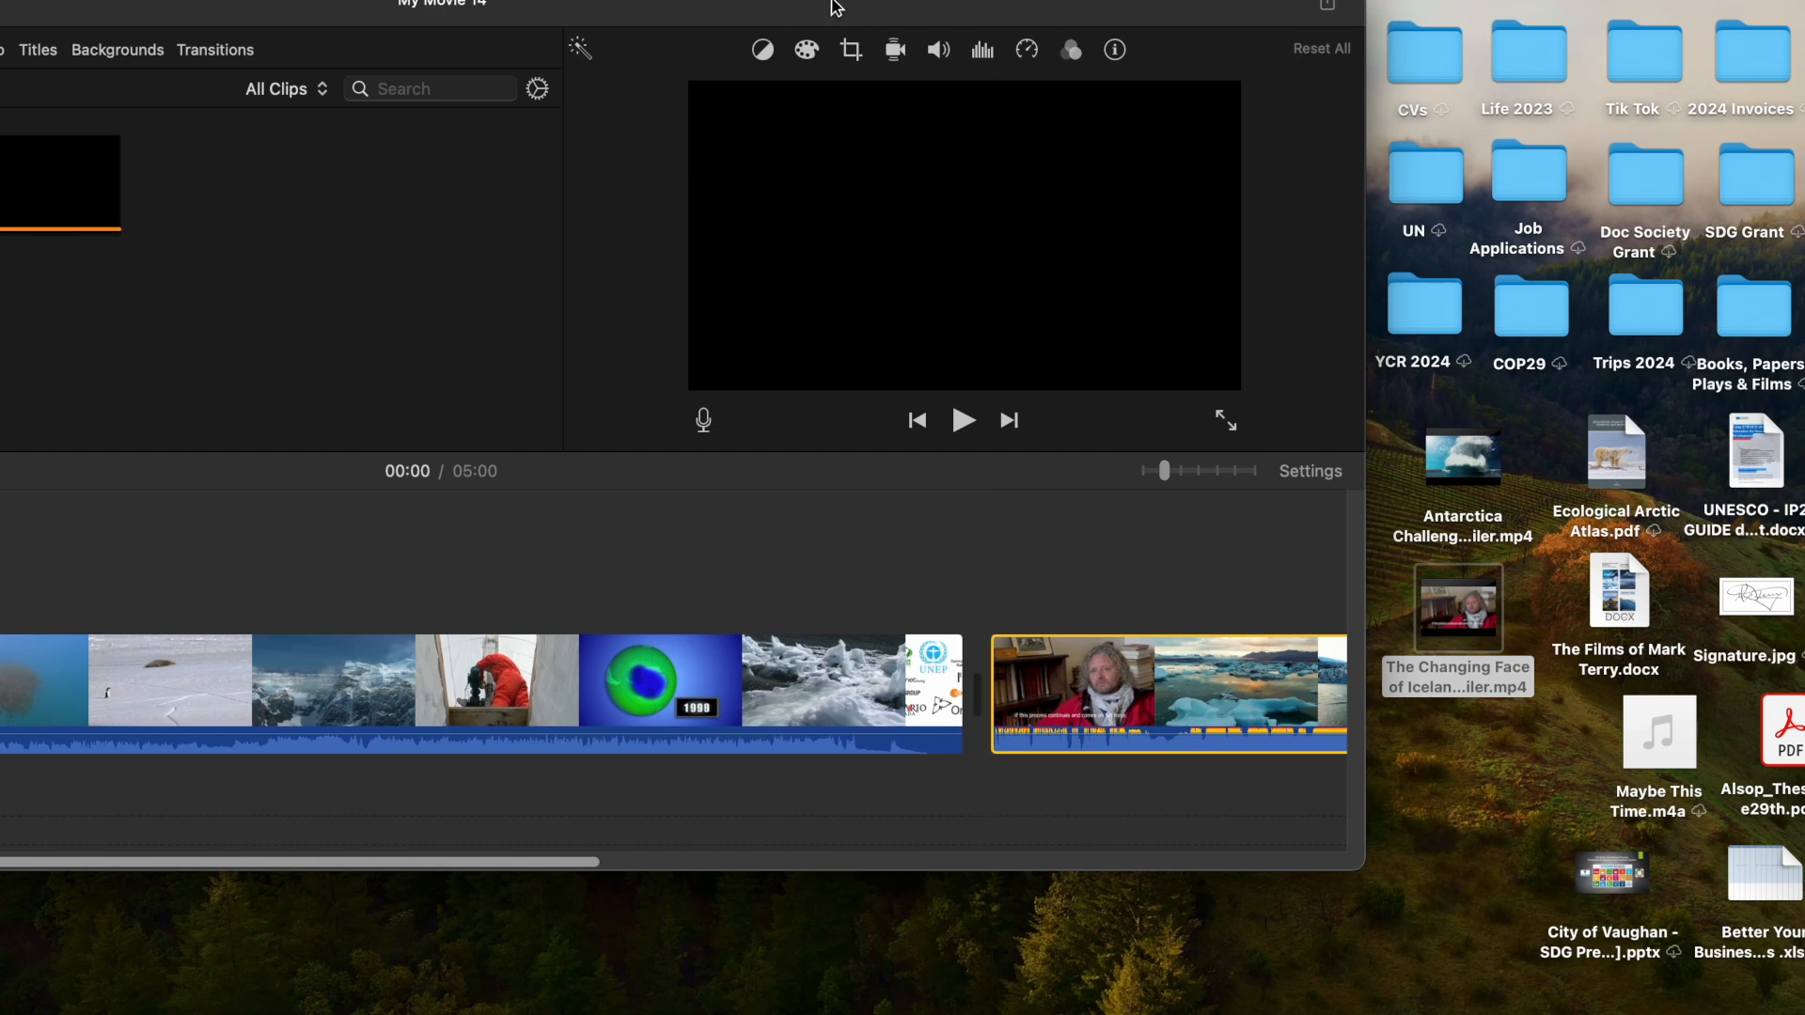
pyautogui.moveTo(840, 14); pyautogui.dragTo(1384, 48)
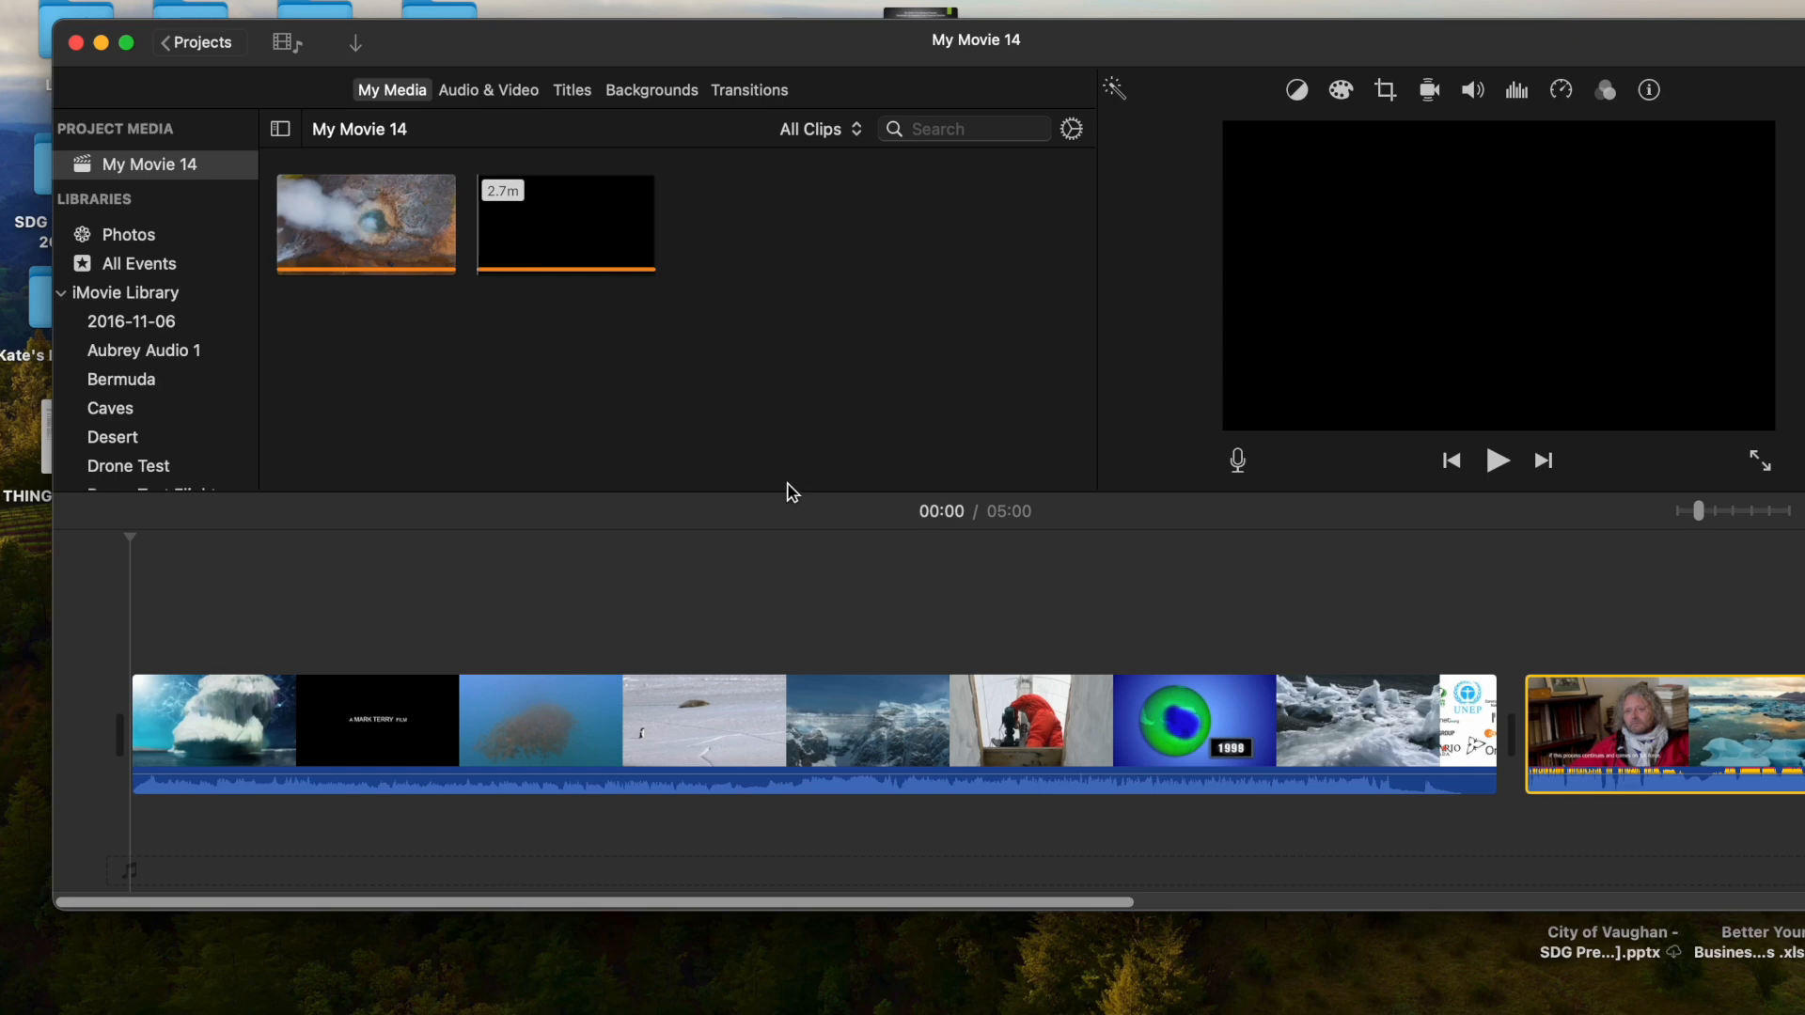
# Trim about 9 seconds of sponsor logos off the end of the Antarctica clip and play across the cut into the Iceland clip
pyautogui.click(870, 743)
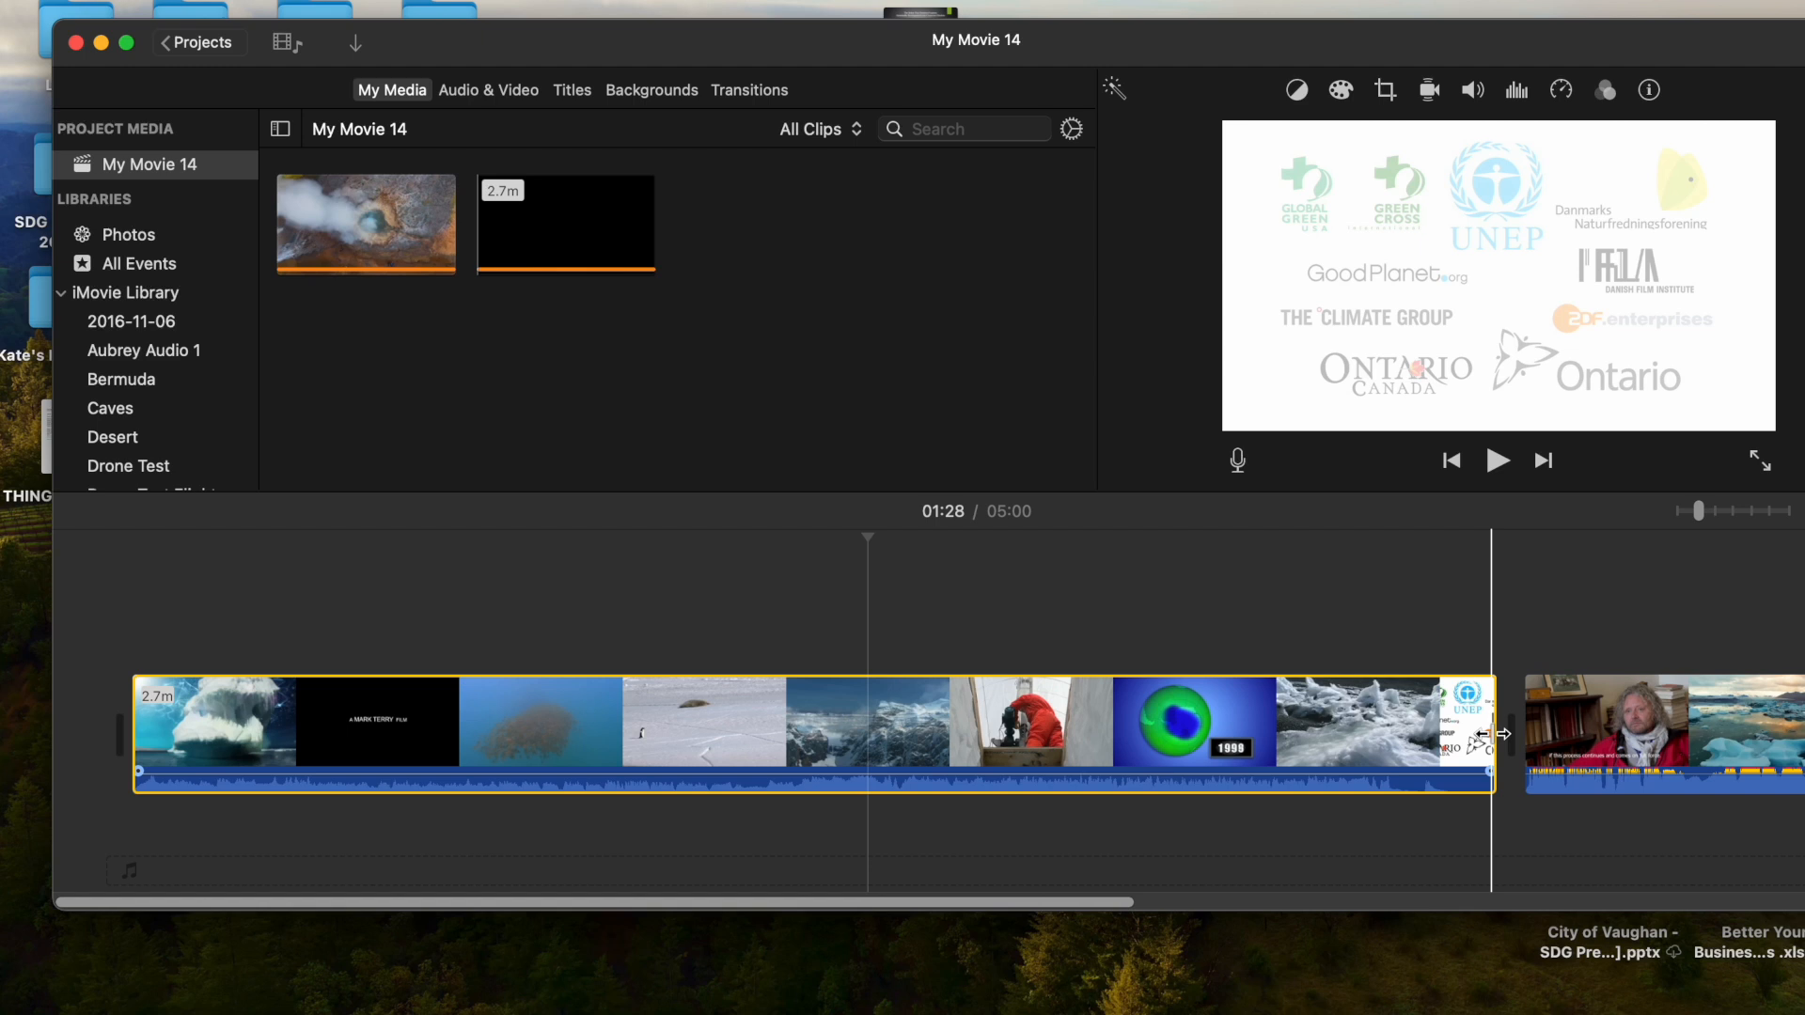
pyautogui.moveTo(1495, 733); pyautogui.dragTo(1416, 733)
pyautogui.moveTo(1418, 734); pyautogui.dragTo(1415, 734)
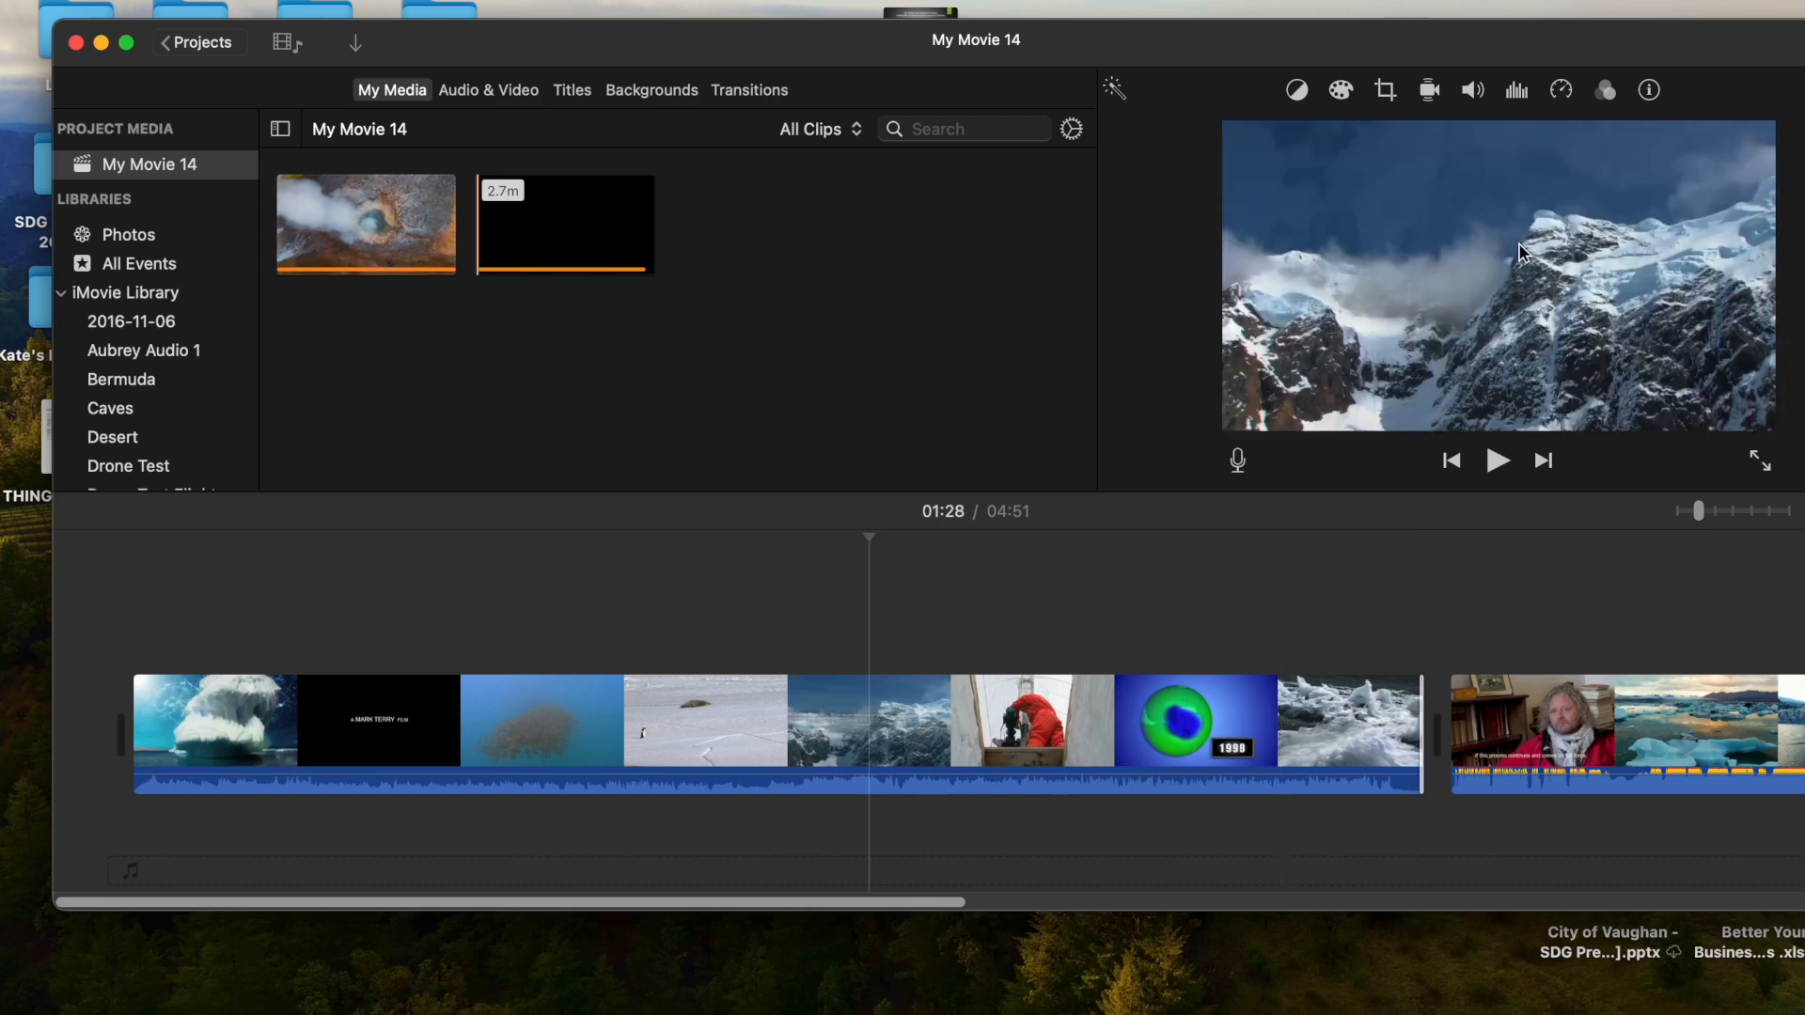
pyautogui.click(1389, 723)
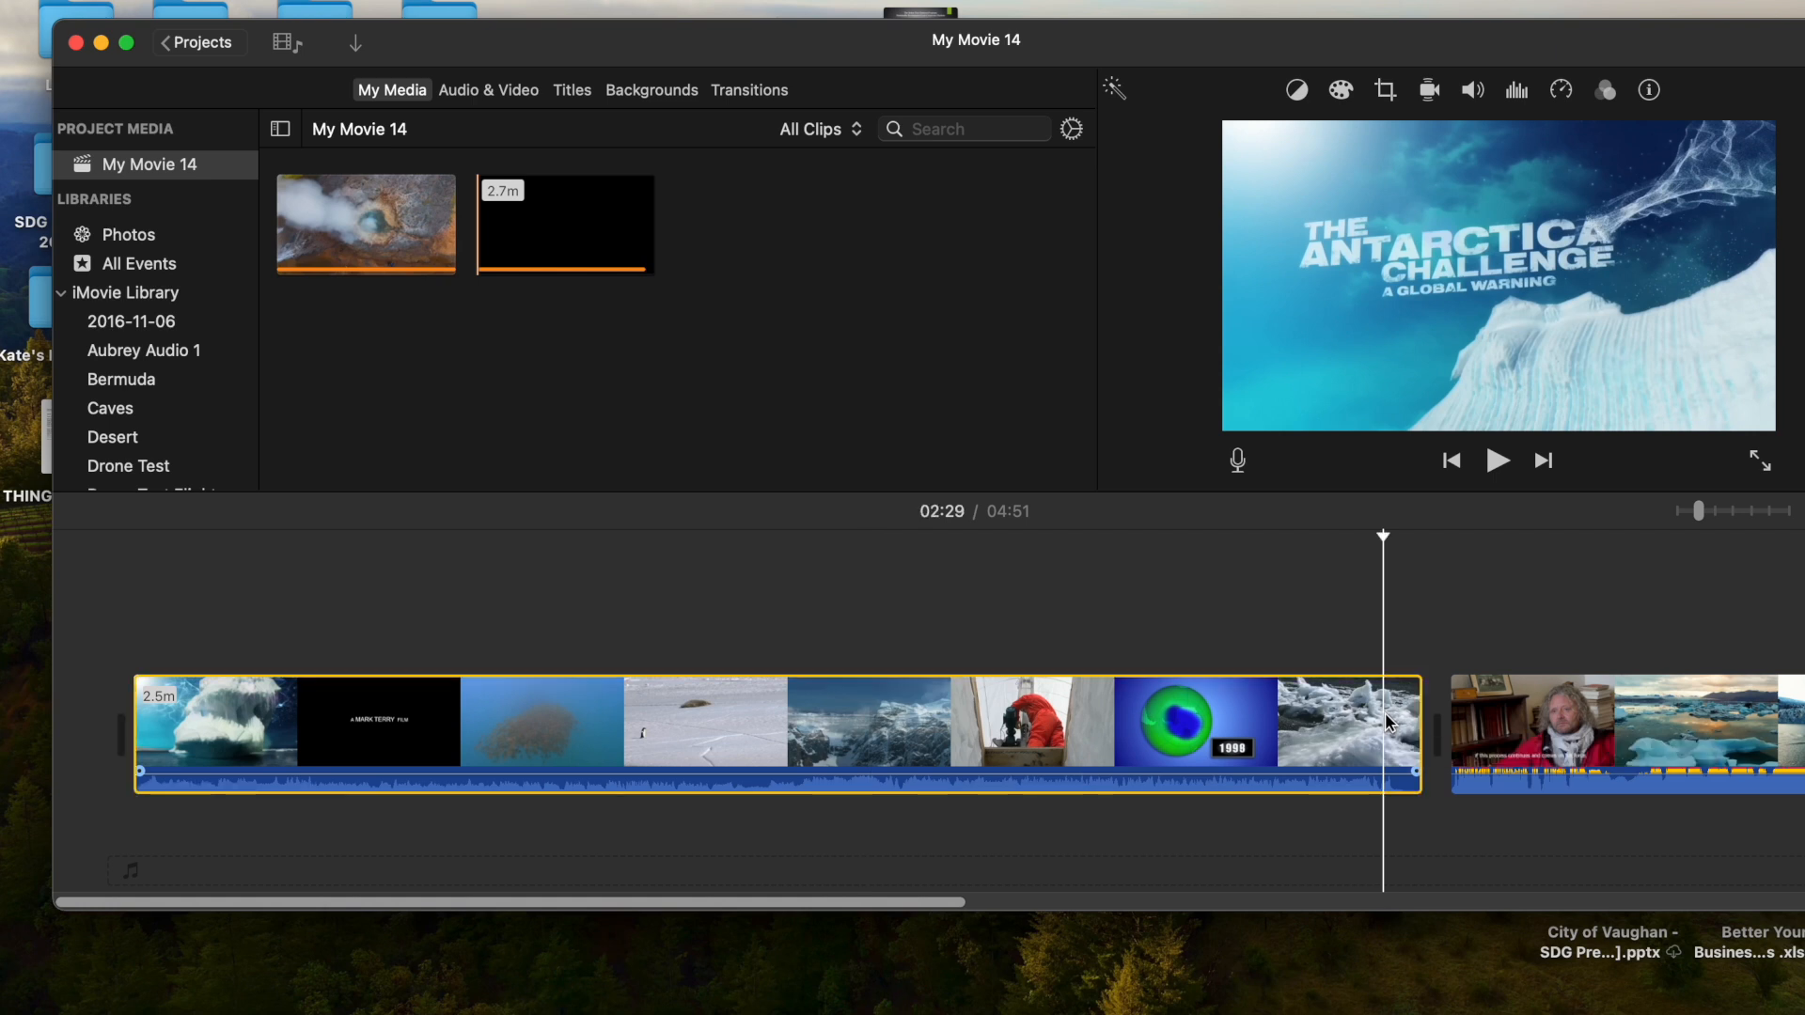
pyautogui.press('space')
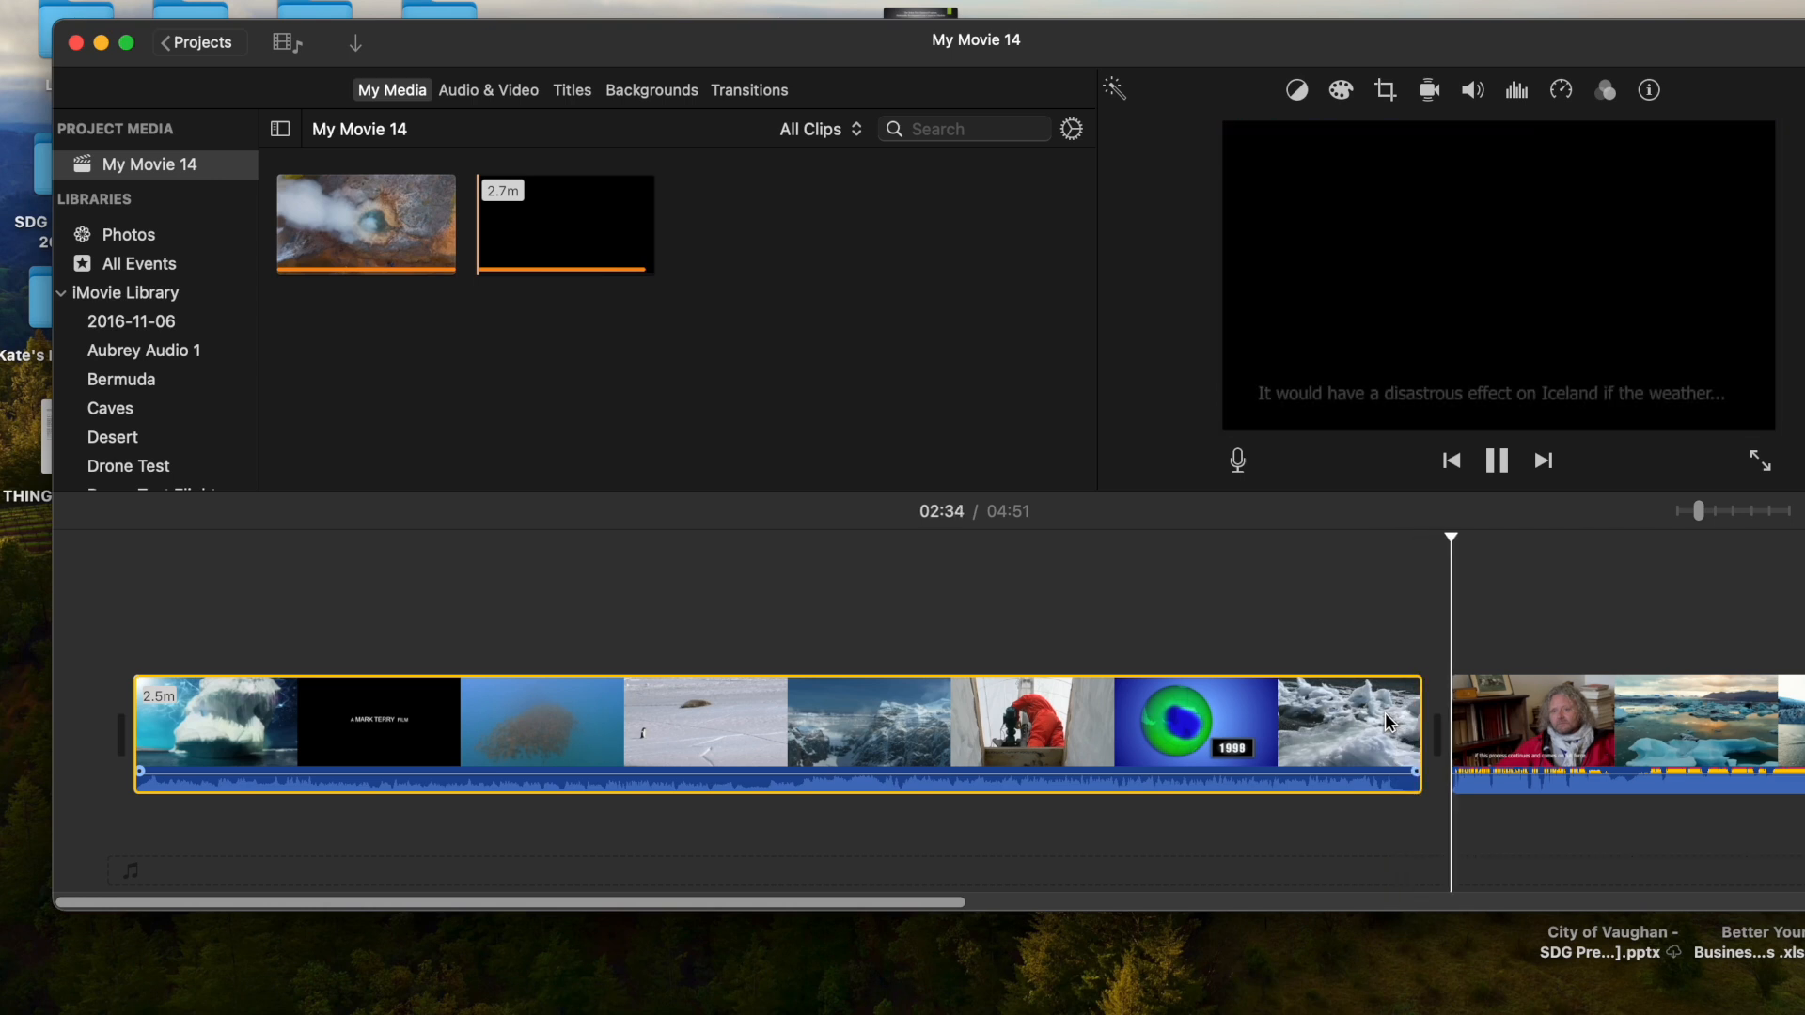
# Trim about 18 seconds off the start of the Antarctica clip
pyautogui.click(1341, 724)
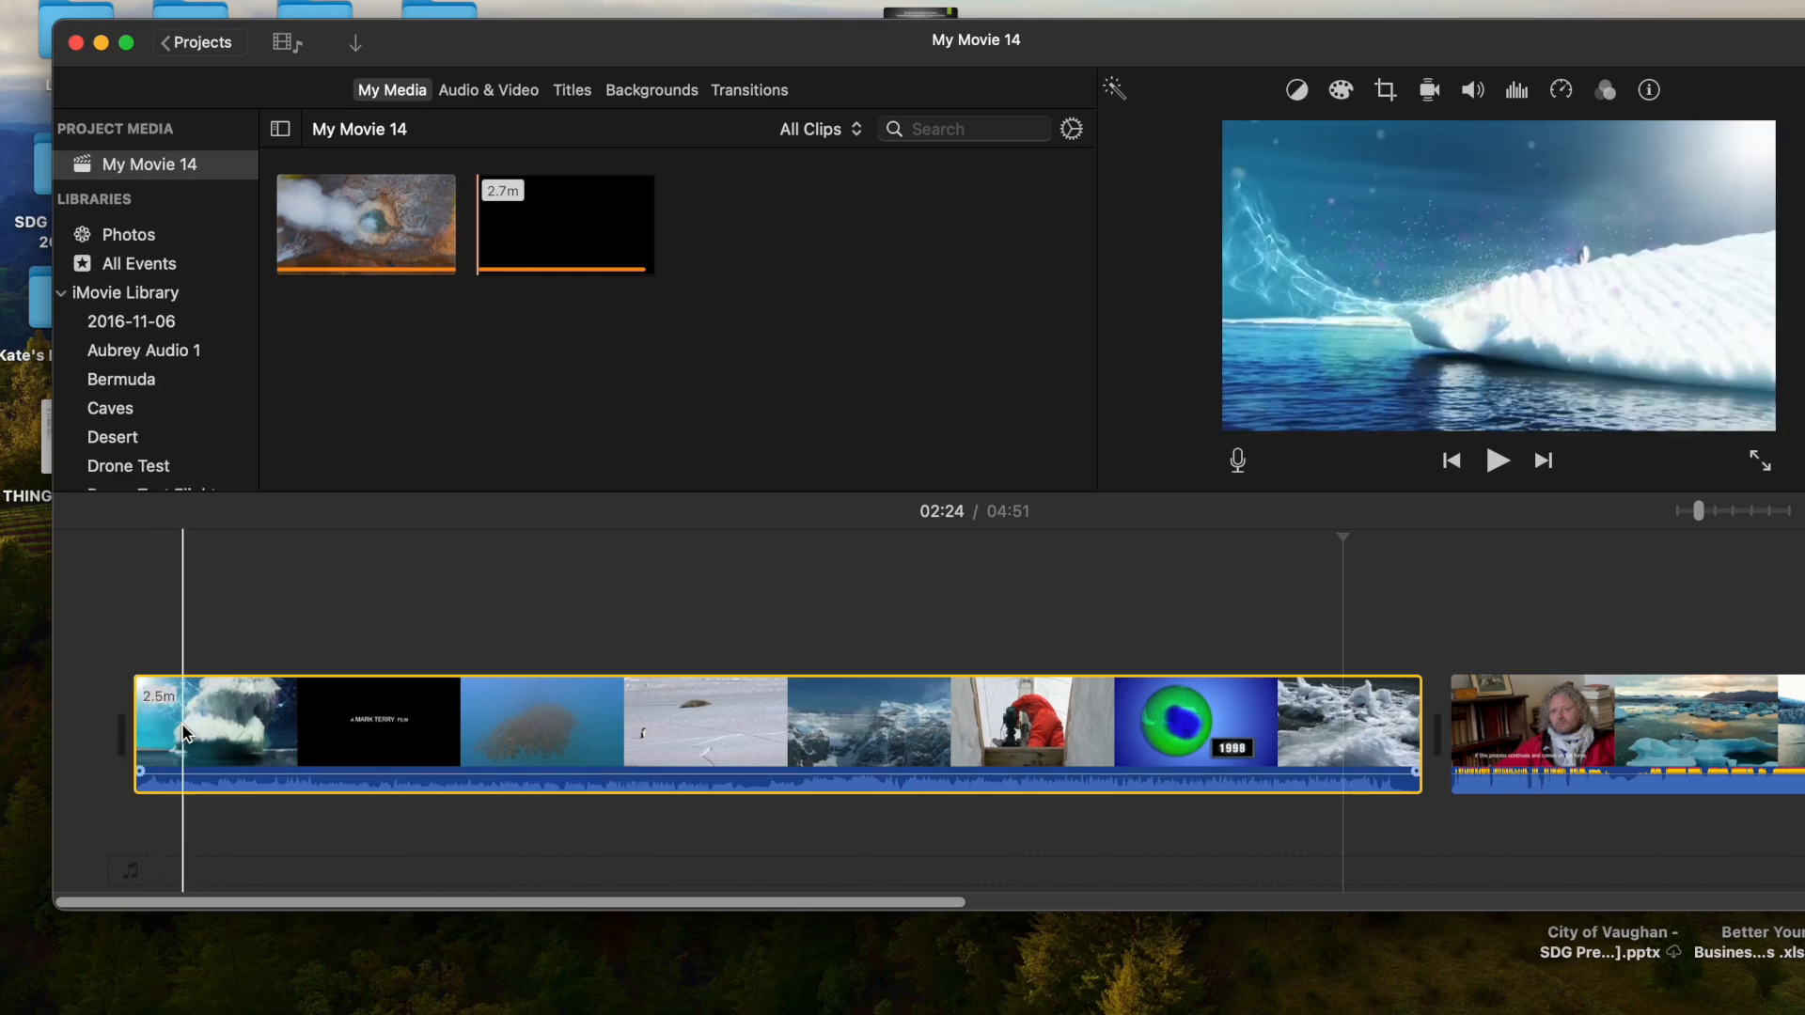
pyautogui.click(133, 730)
pyautogui.moveTo(132, 729); pyautogui.dragTo(277, 750)
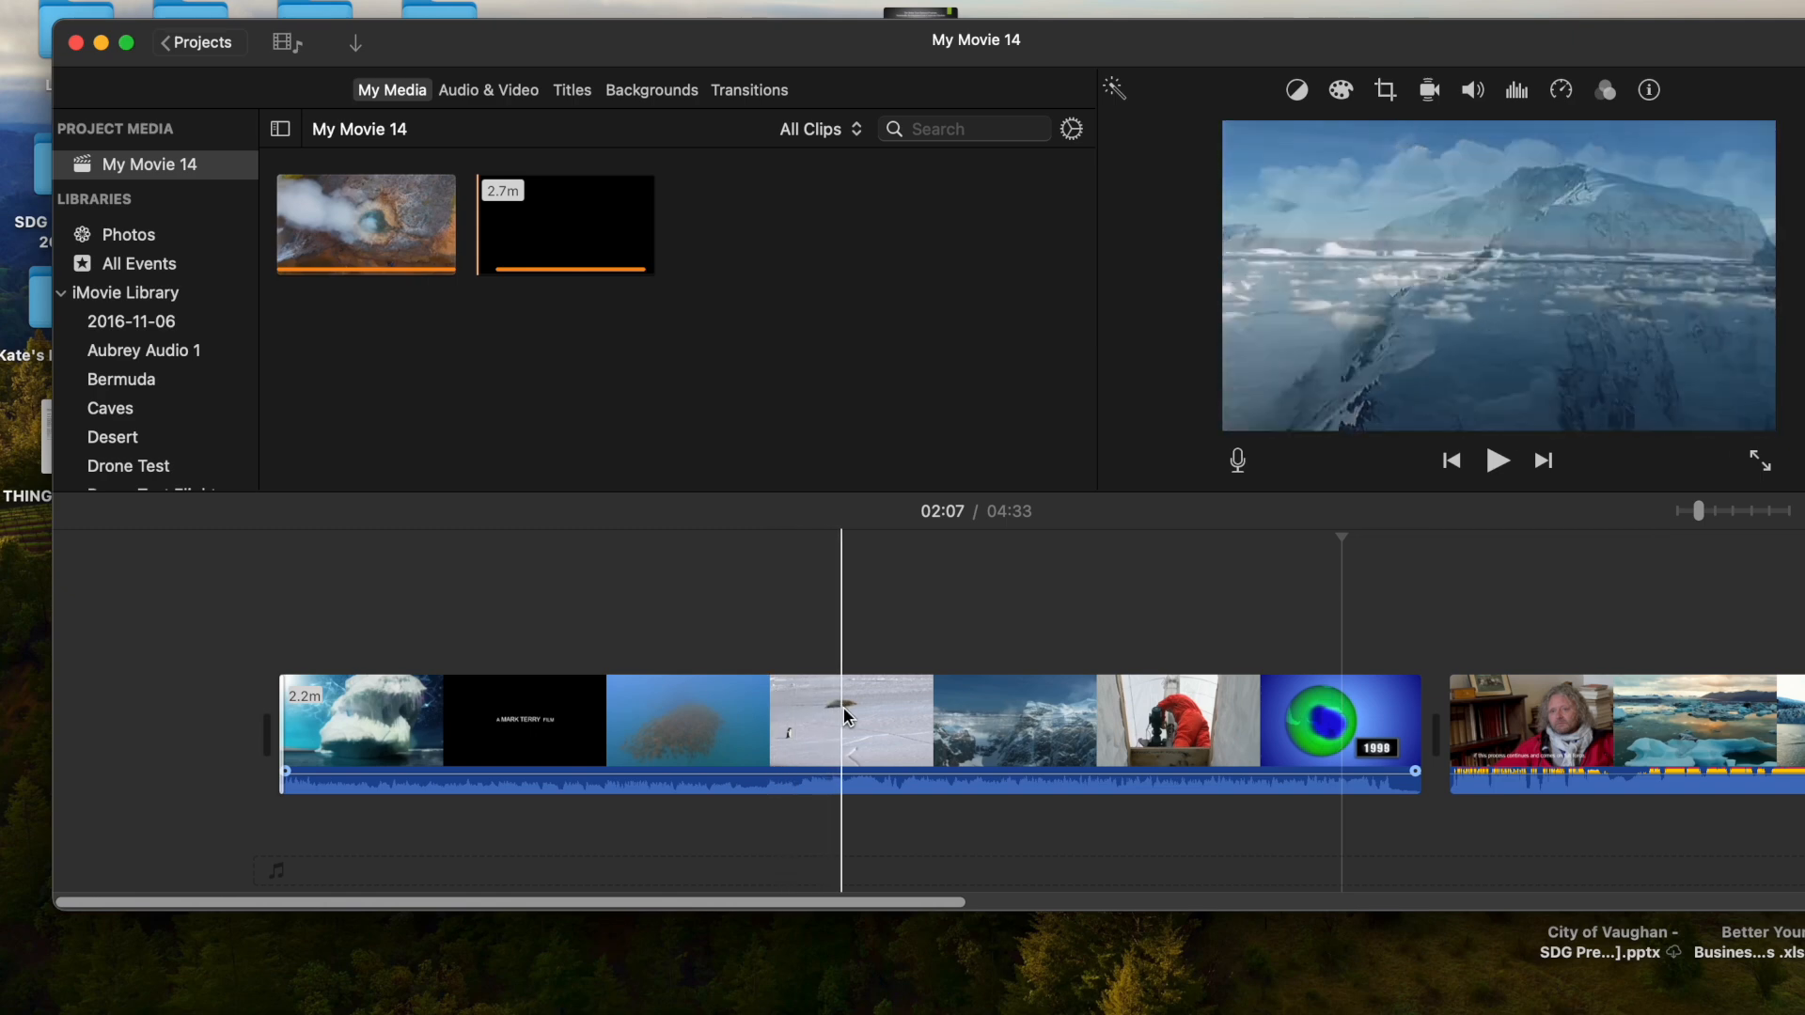
# Split the Antarctica clip at 01:16 and check that each half can be selected separately
pyautogui.click(920, 731)
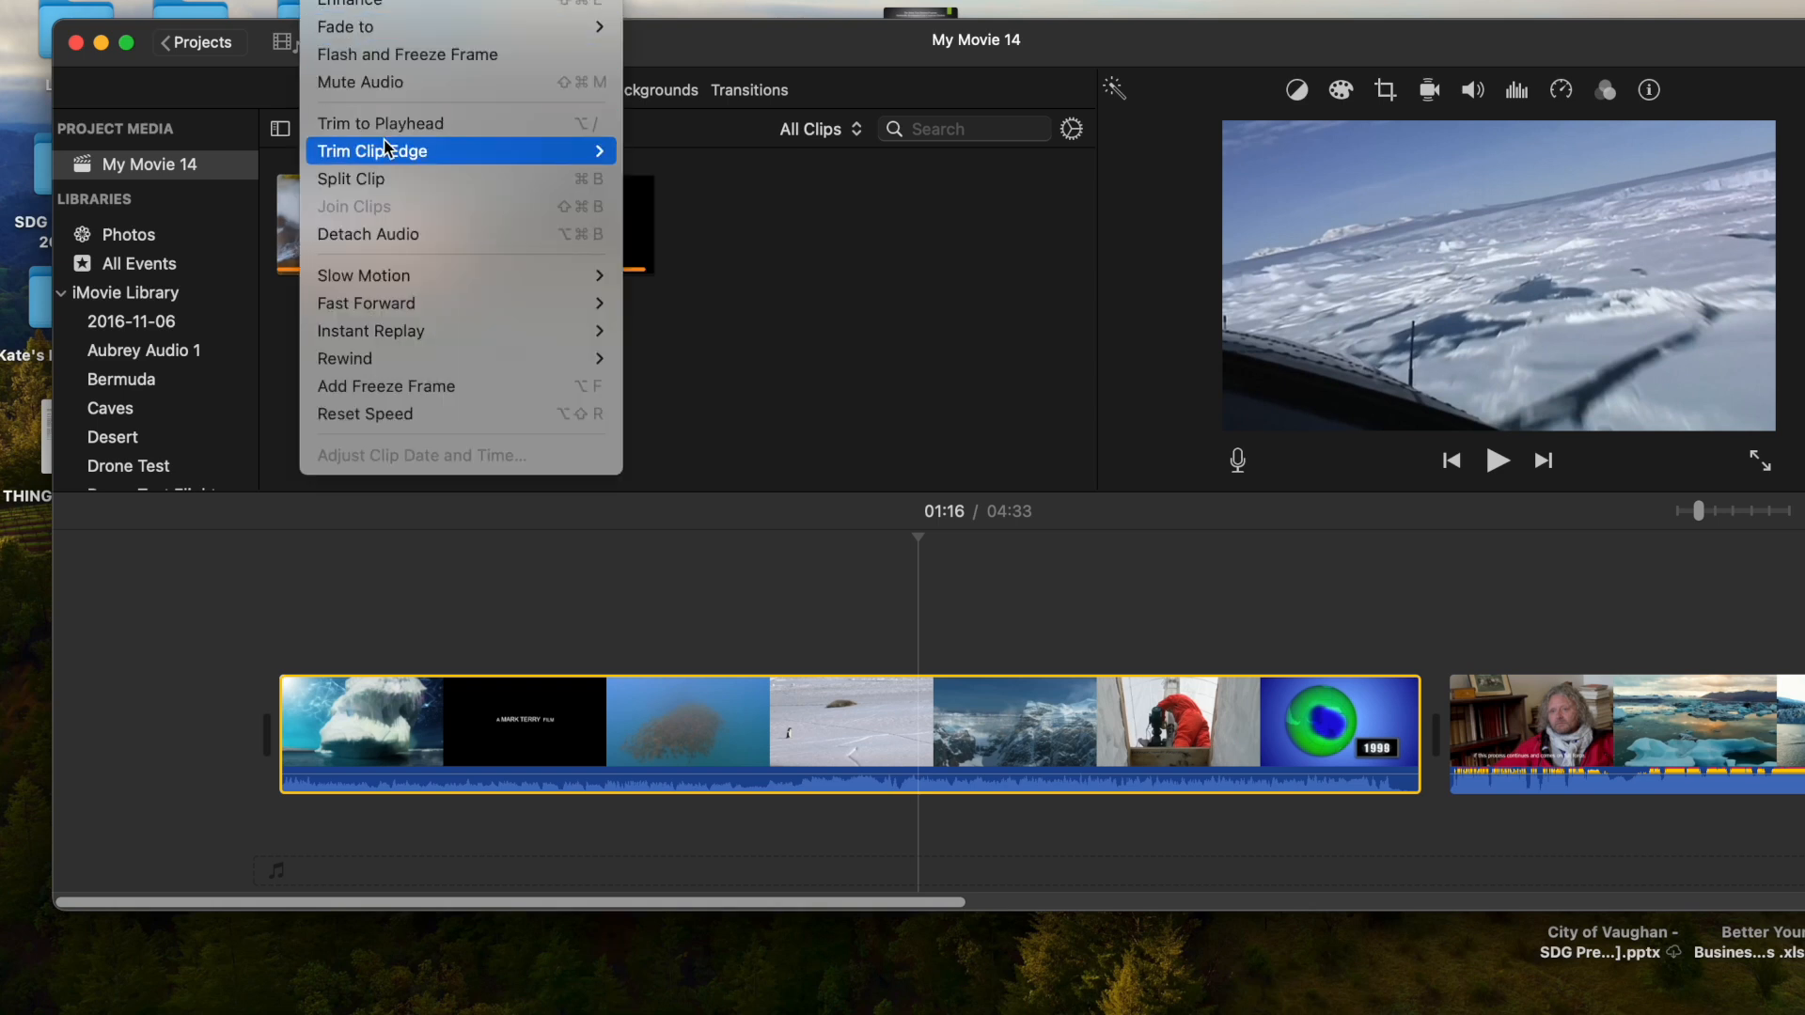
pyautogui.click(390, 179)
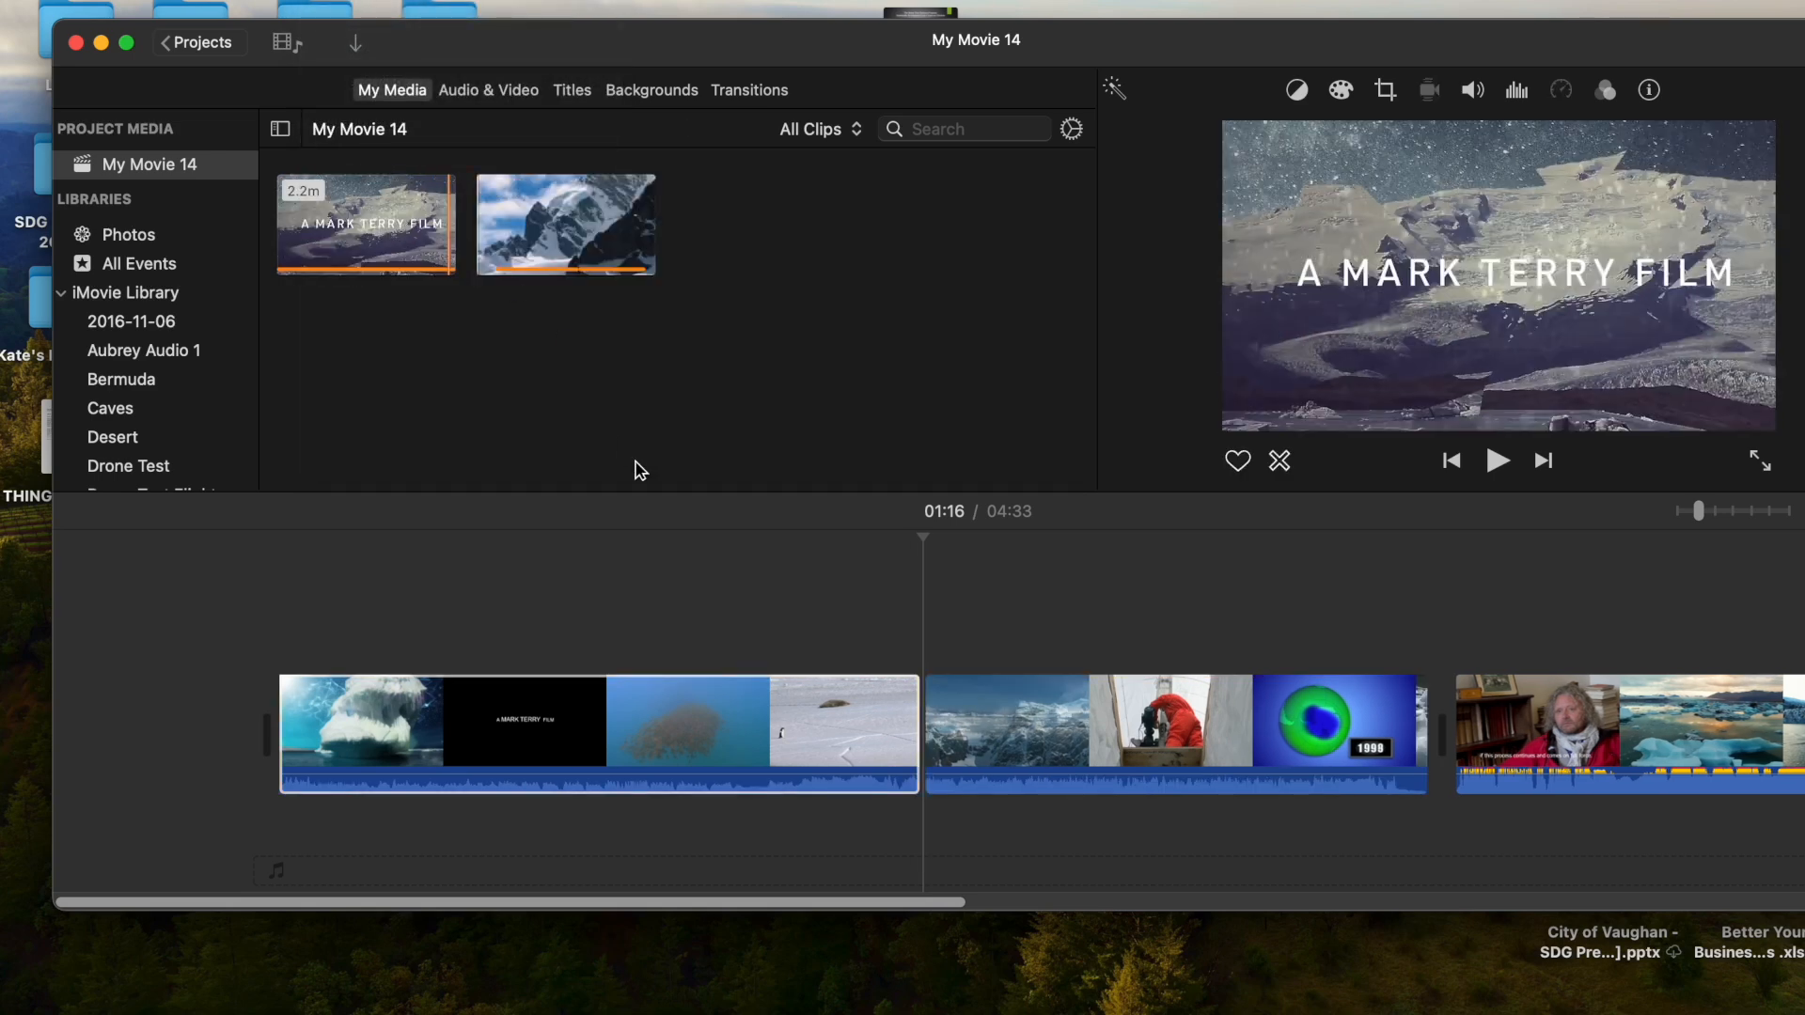
pyautogui.click(749, 743)
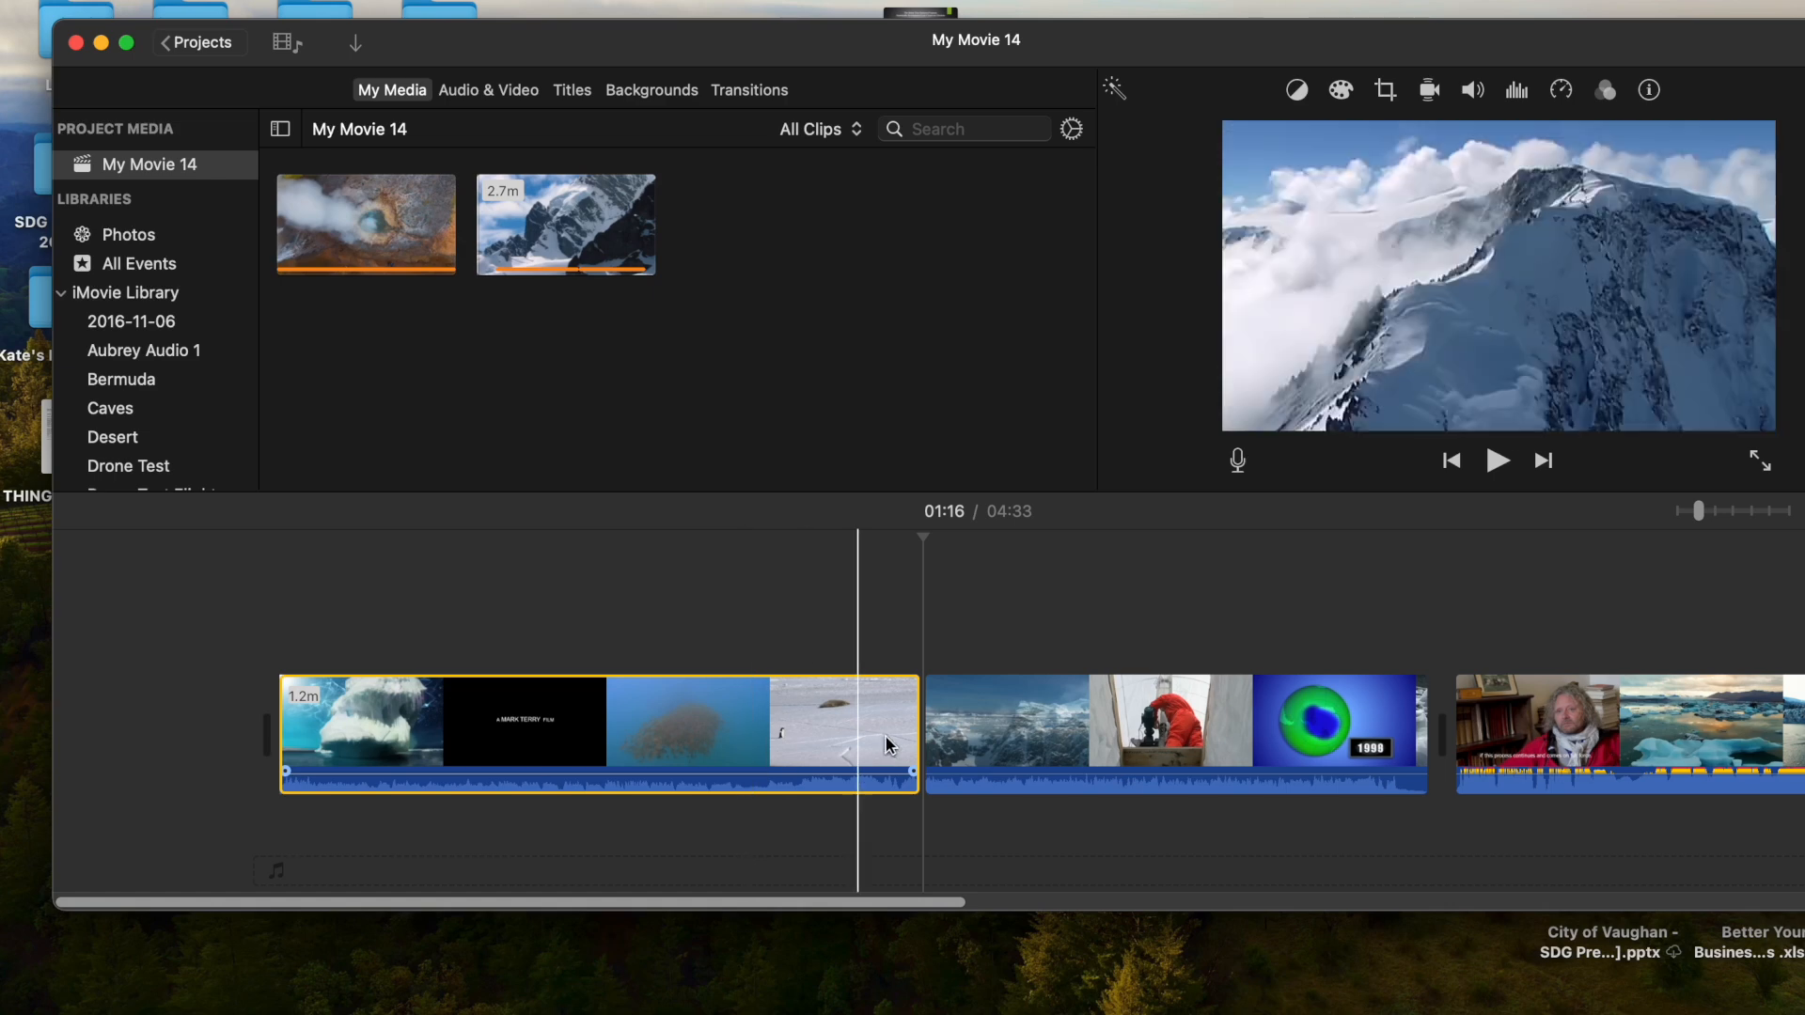
pyautogui.click(1088, 735)
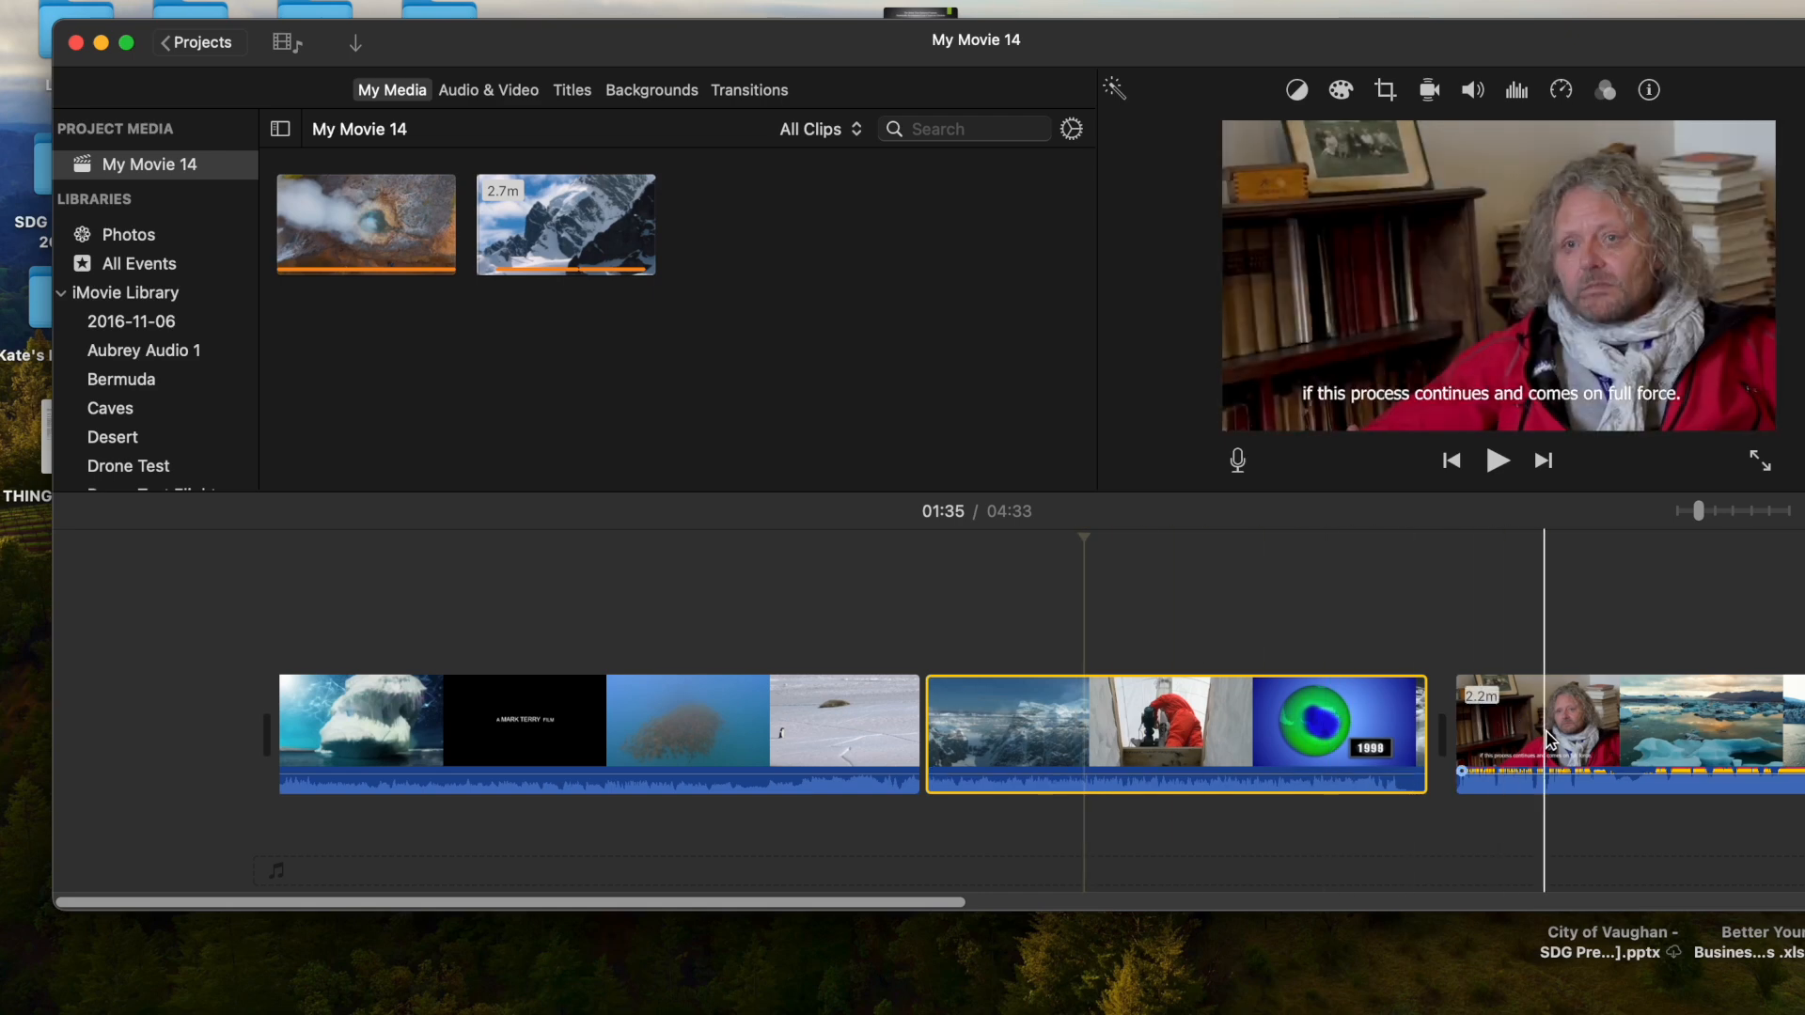
# Move the Iceland clip between the two halves of the Antarctica clip and review the new order along the timeline
pyautogui.click(1608, 742)
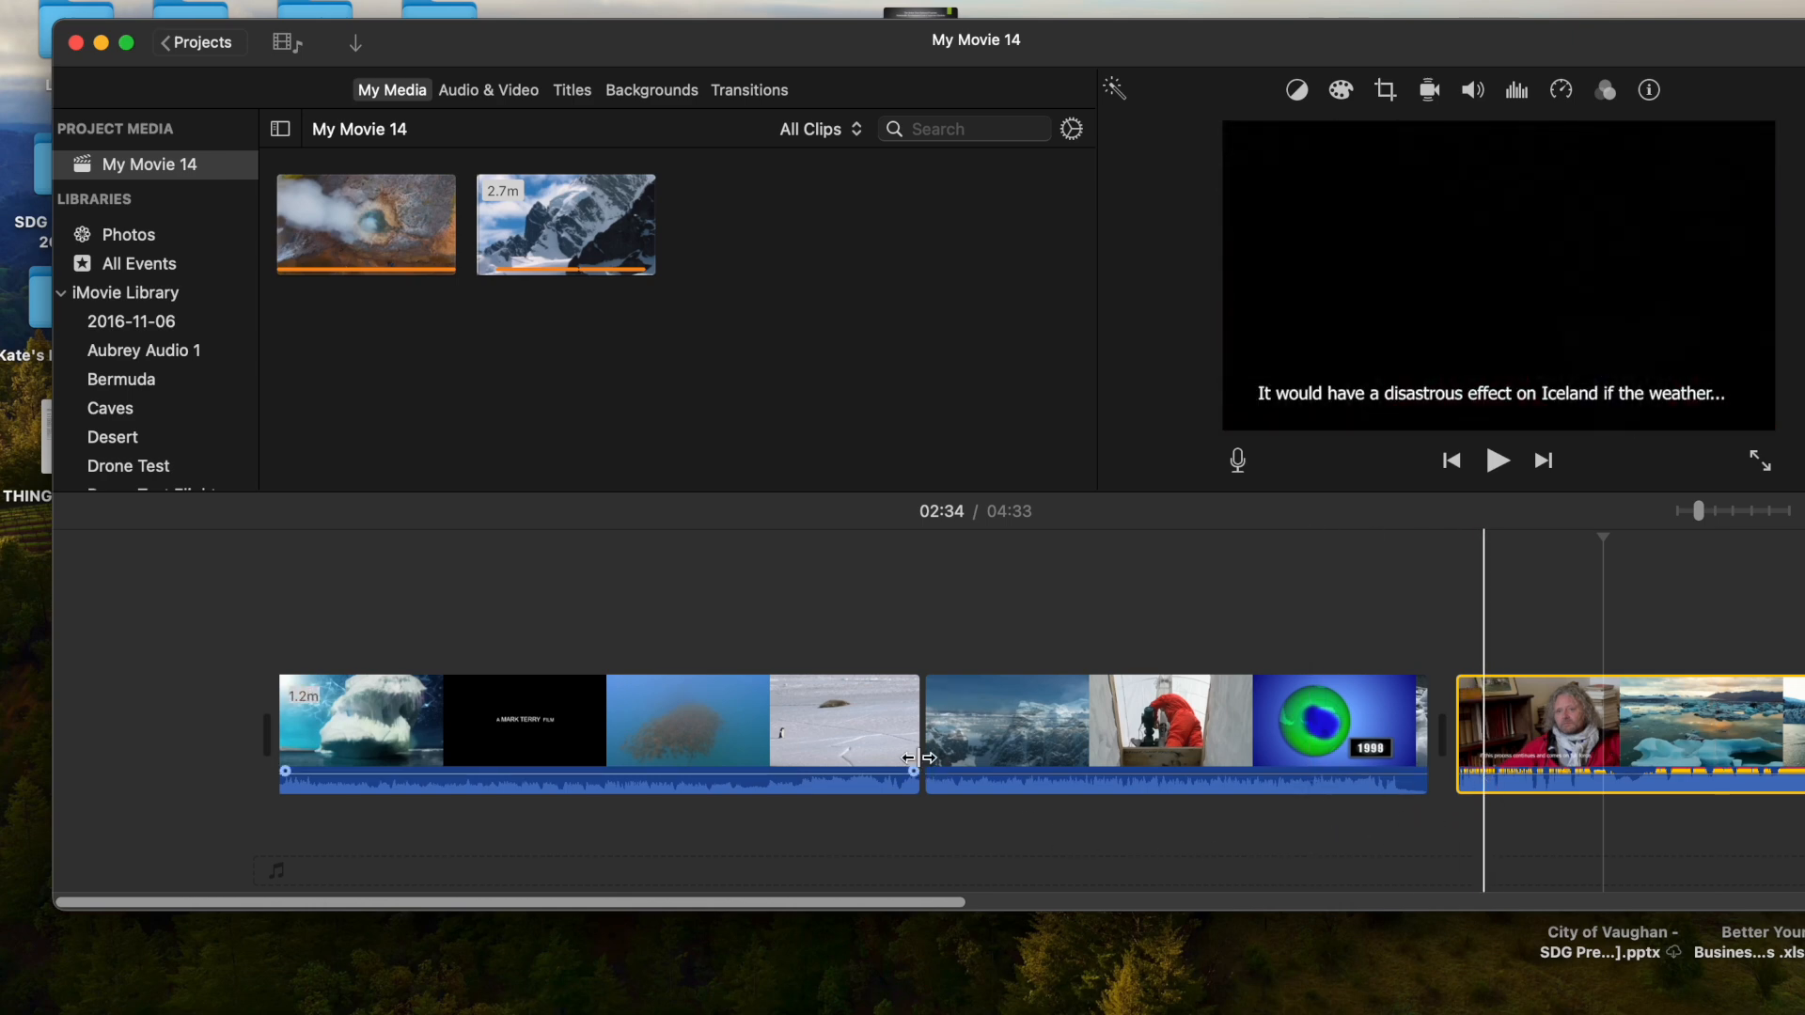
pyautogui.moveTo(1623, 715); pyautogui.dragTo(795, 718)
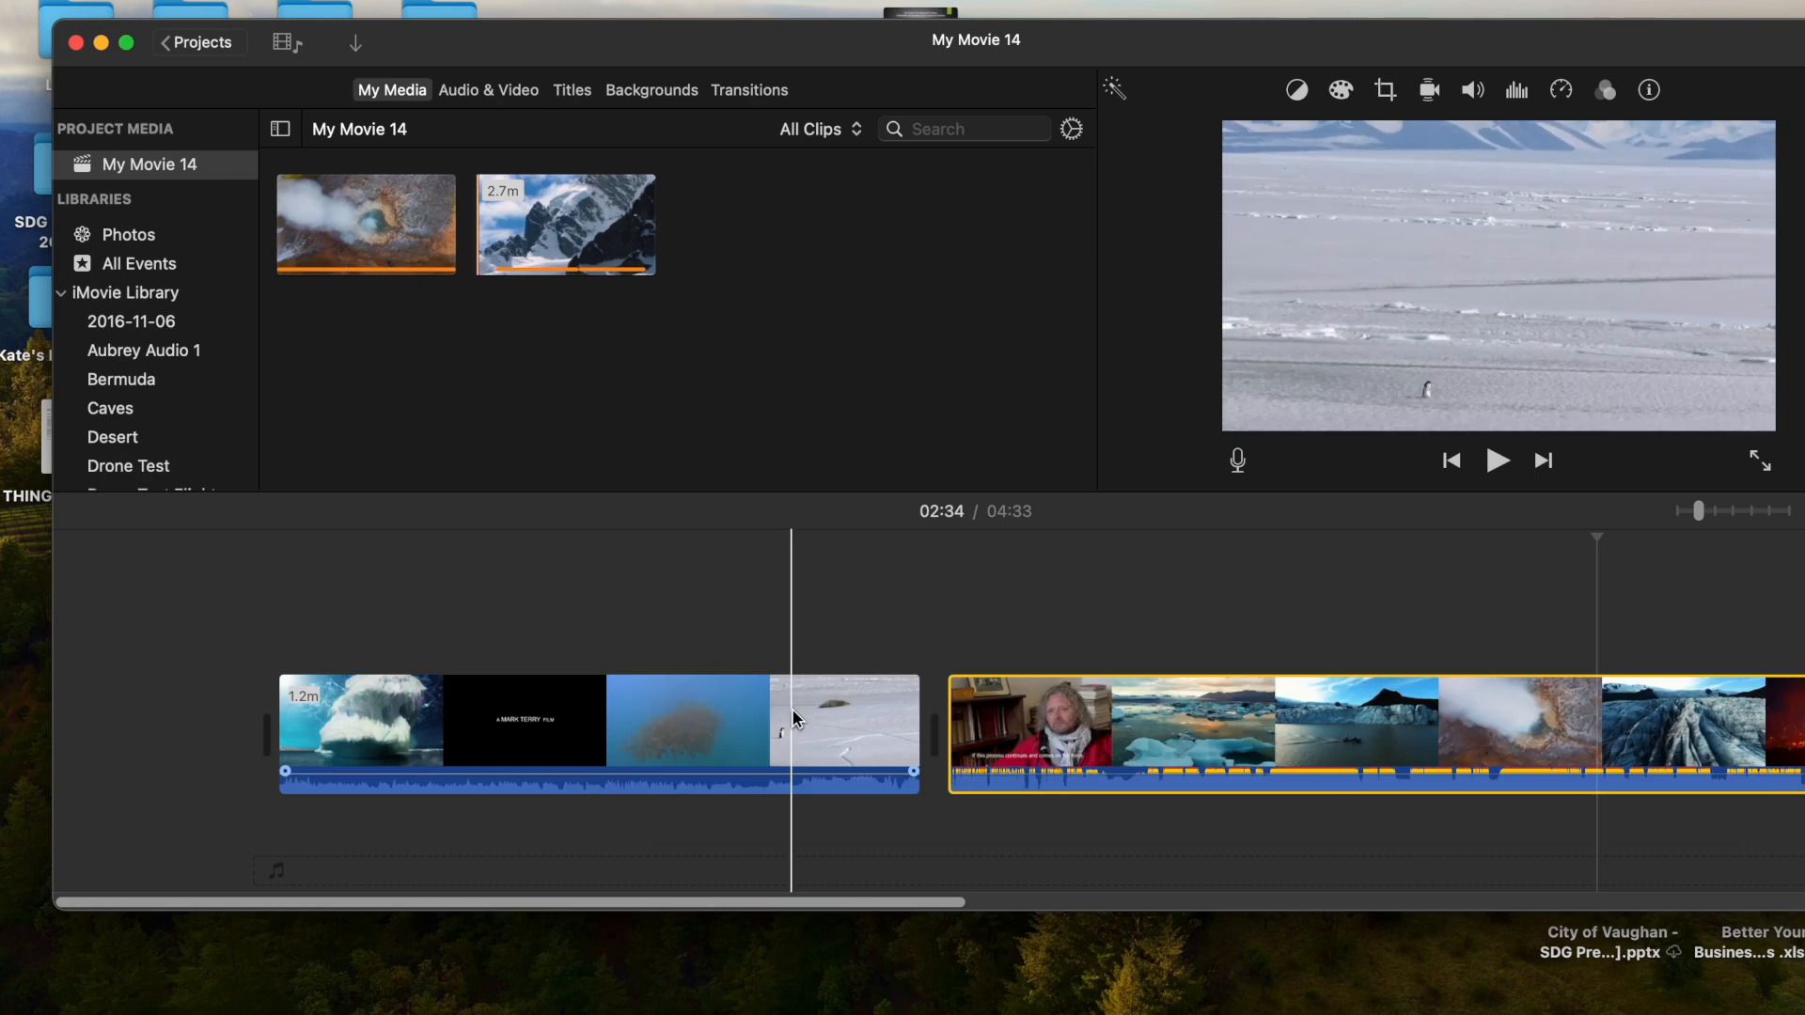
pyautogui.click(714, 731)
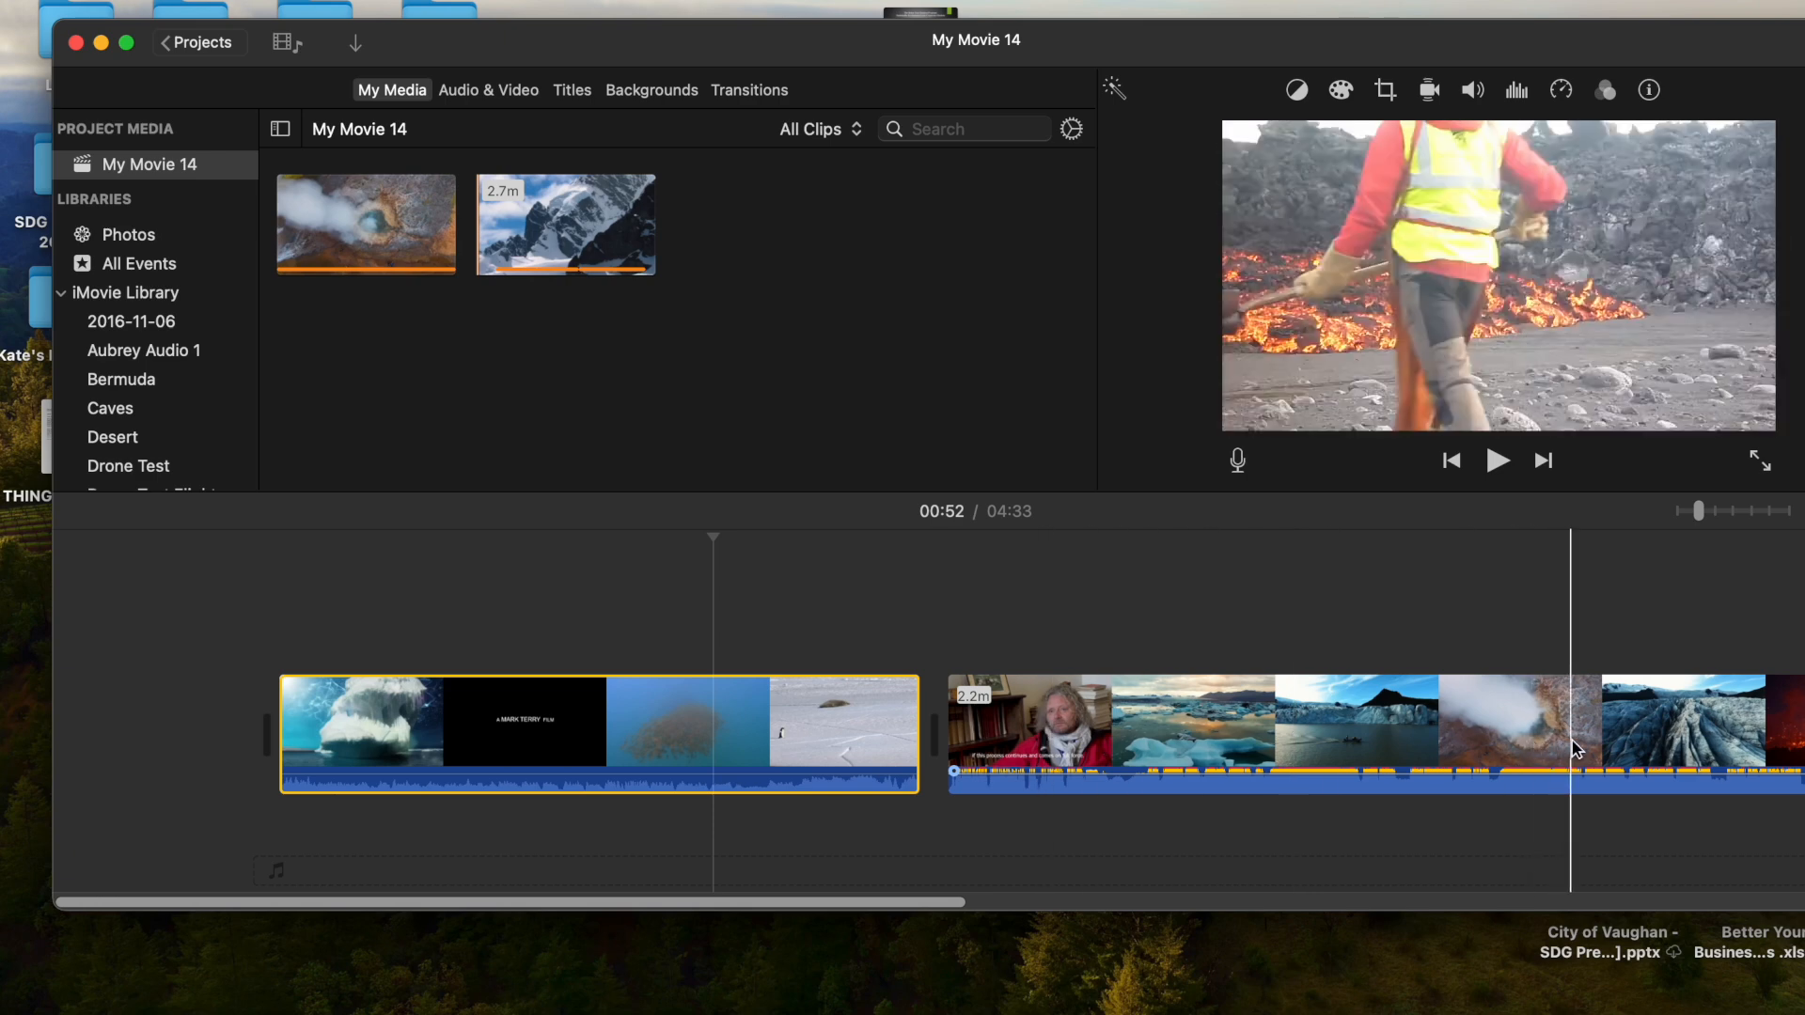
pyautogui.hscroll(5, 1575, 752)
pyautogui.hscroll(7, 1575, 749)
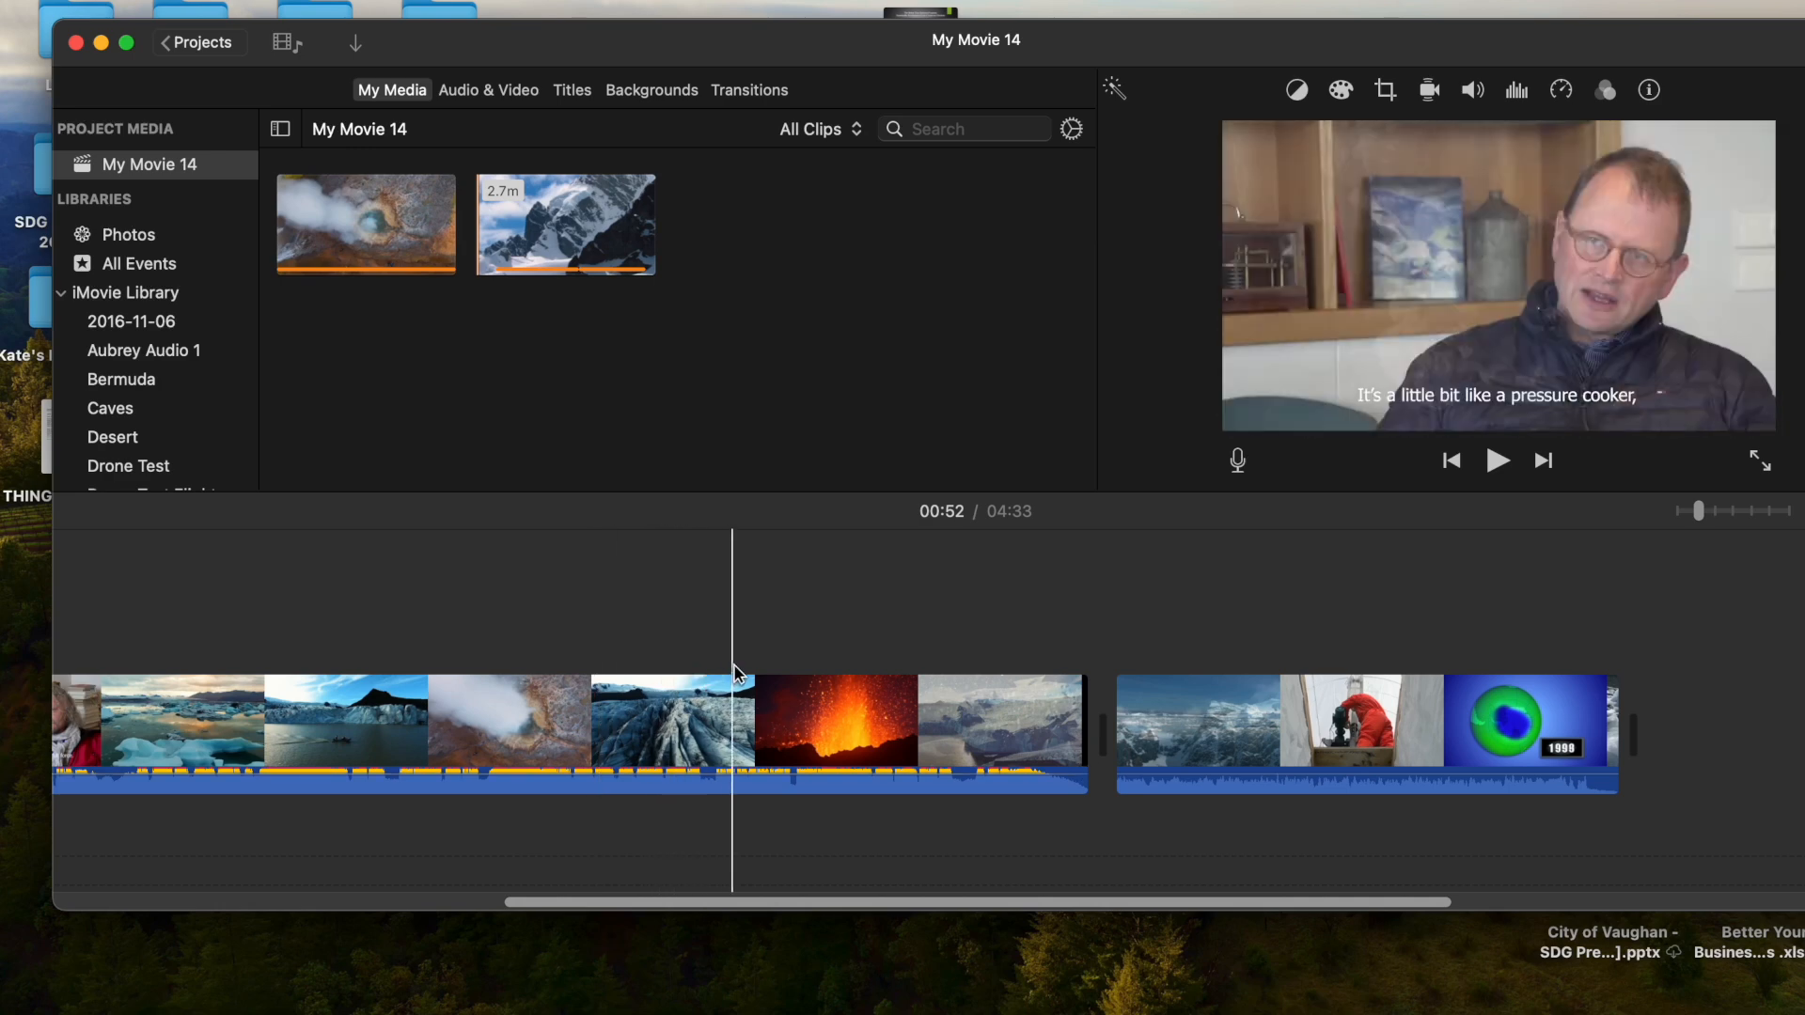
pyautogui.click(338, 2)
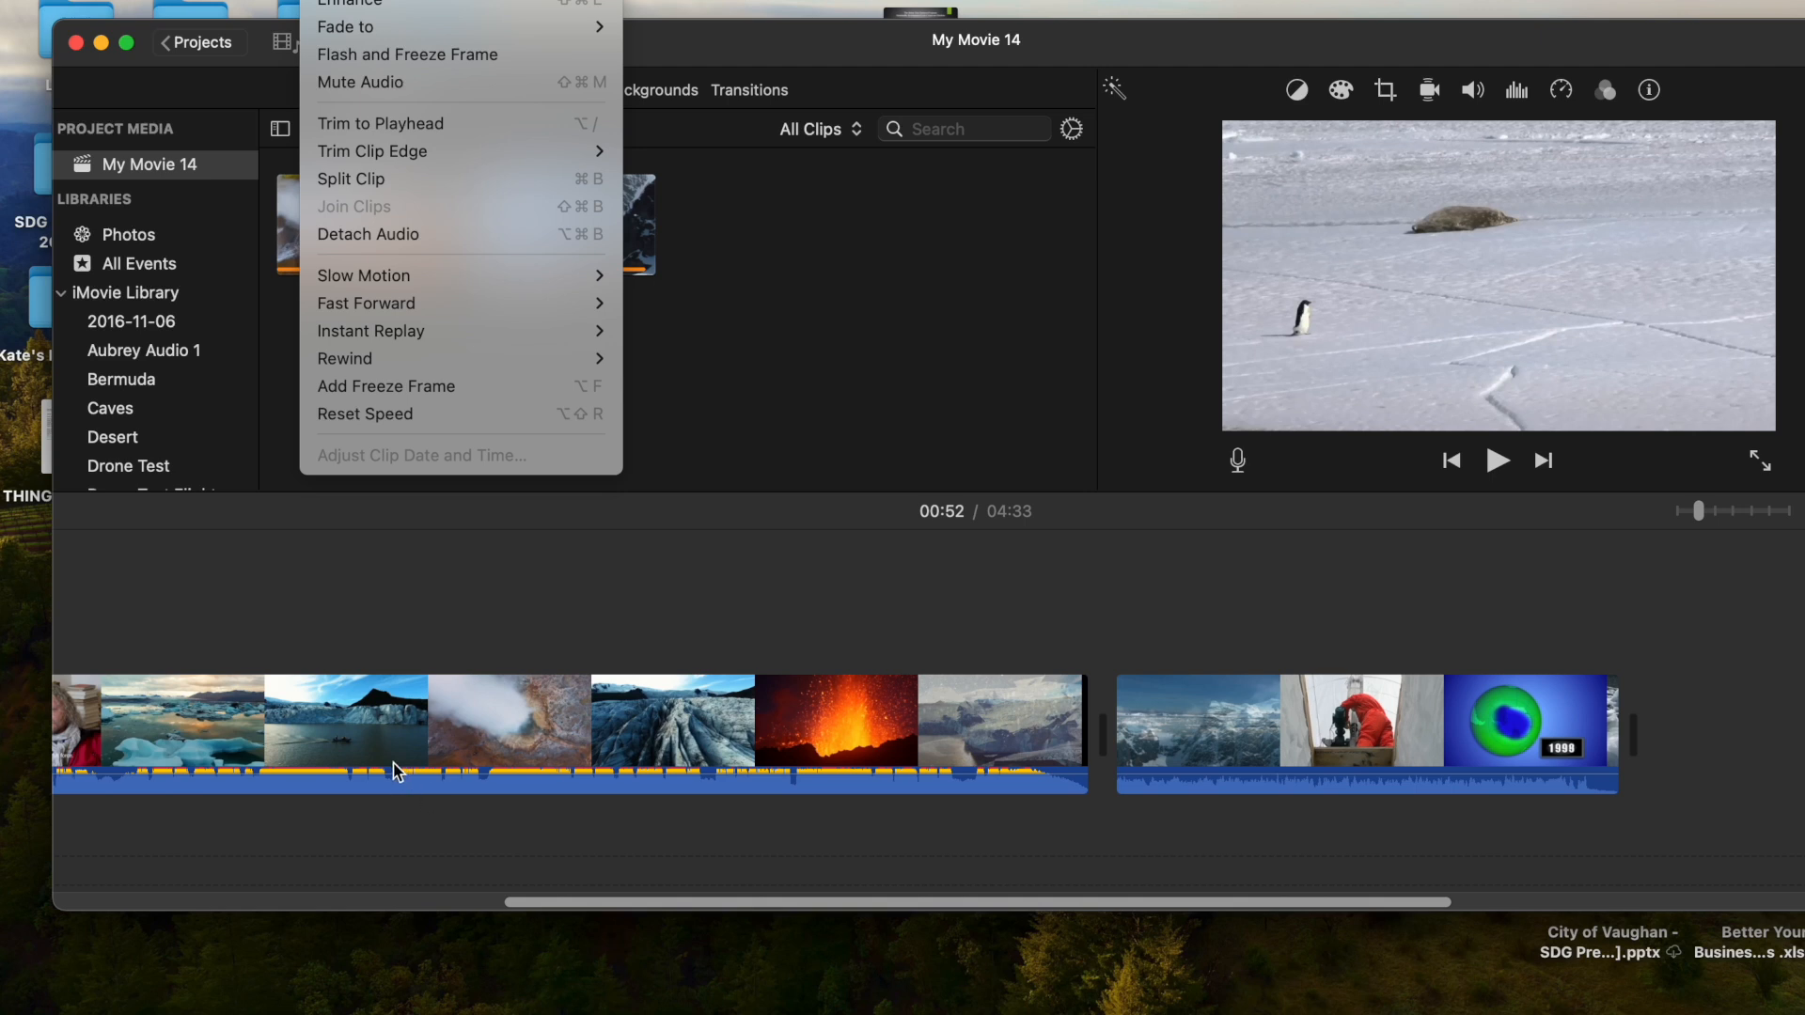
pyautogui.click(702, 589)
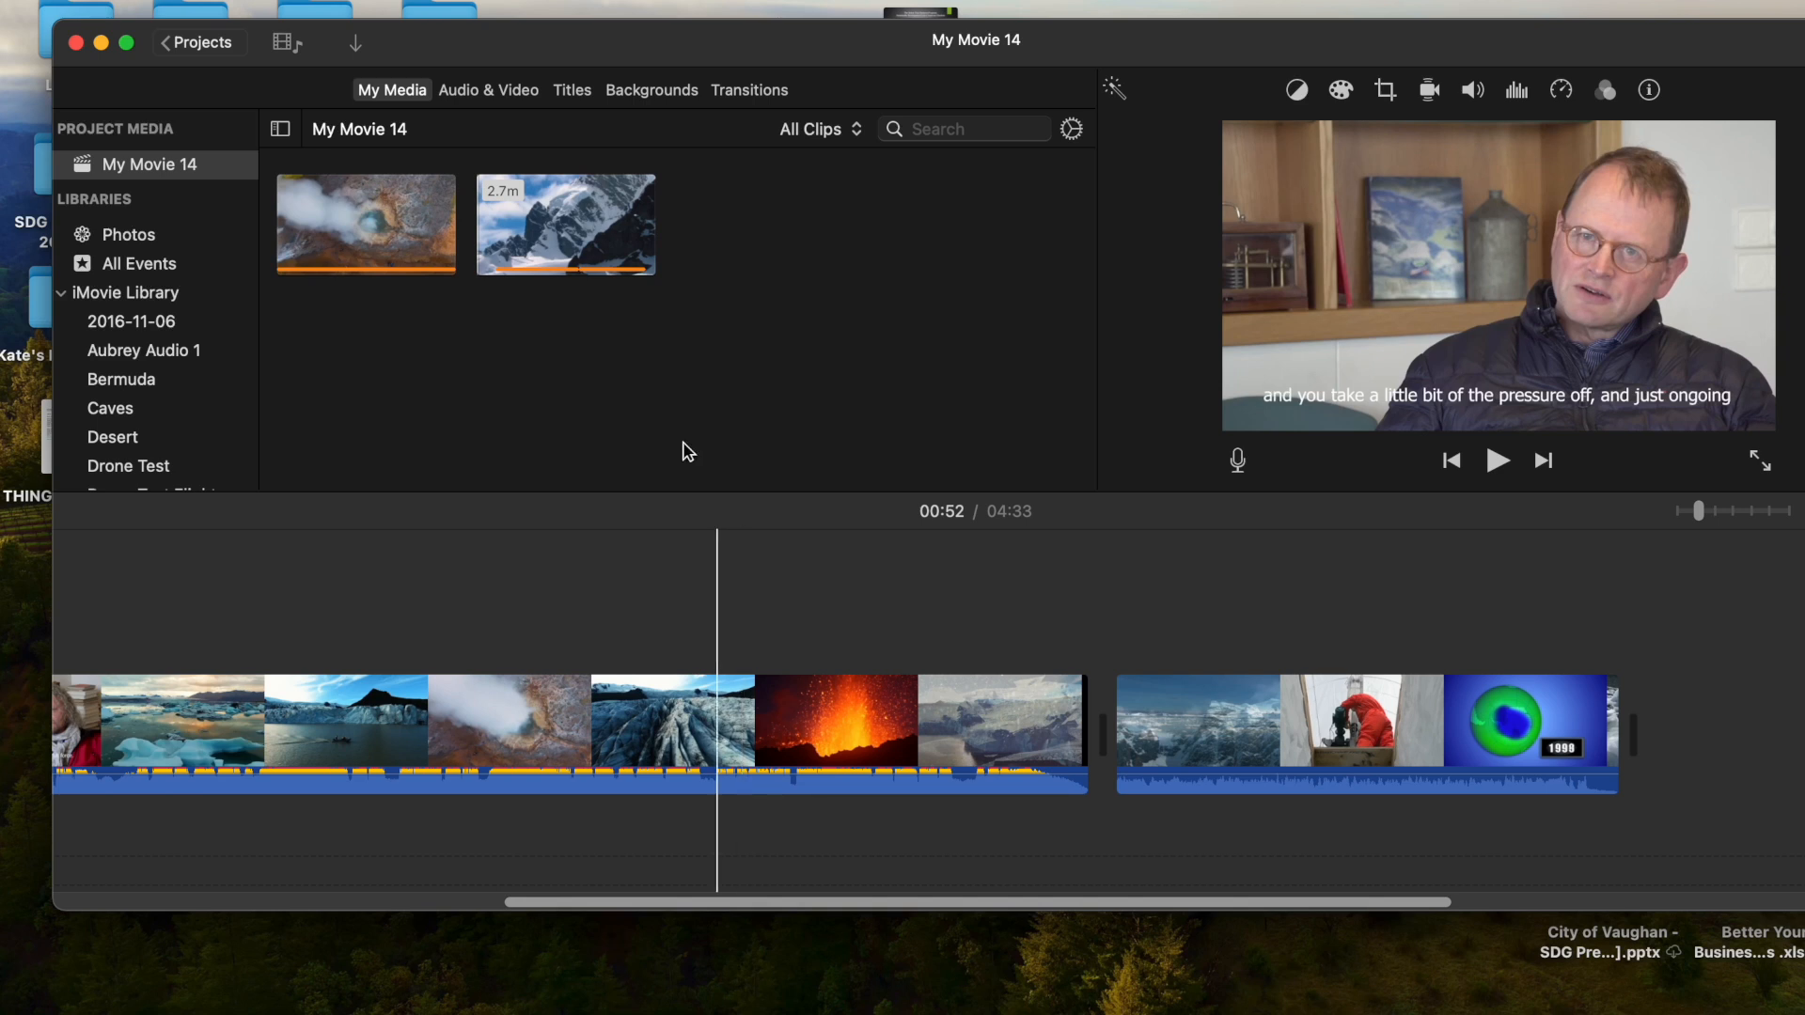
# Add a Cross Dissolve transition between the Iceland clip and the second Antarctica clip, and place the playhead at 03:29 just before it
pyautogui.moveTo(507, 35)
pyautogui.mouseDown()
pyautogui.moveTo(573, 28)
pyautogui.moveTo(507, 16)
pyautogui.mouseUp()
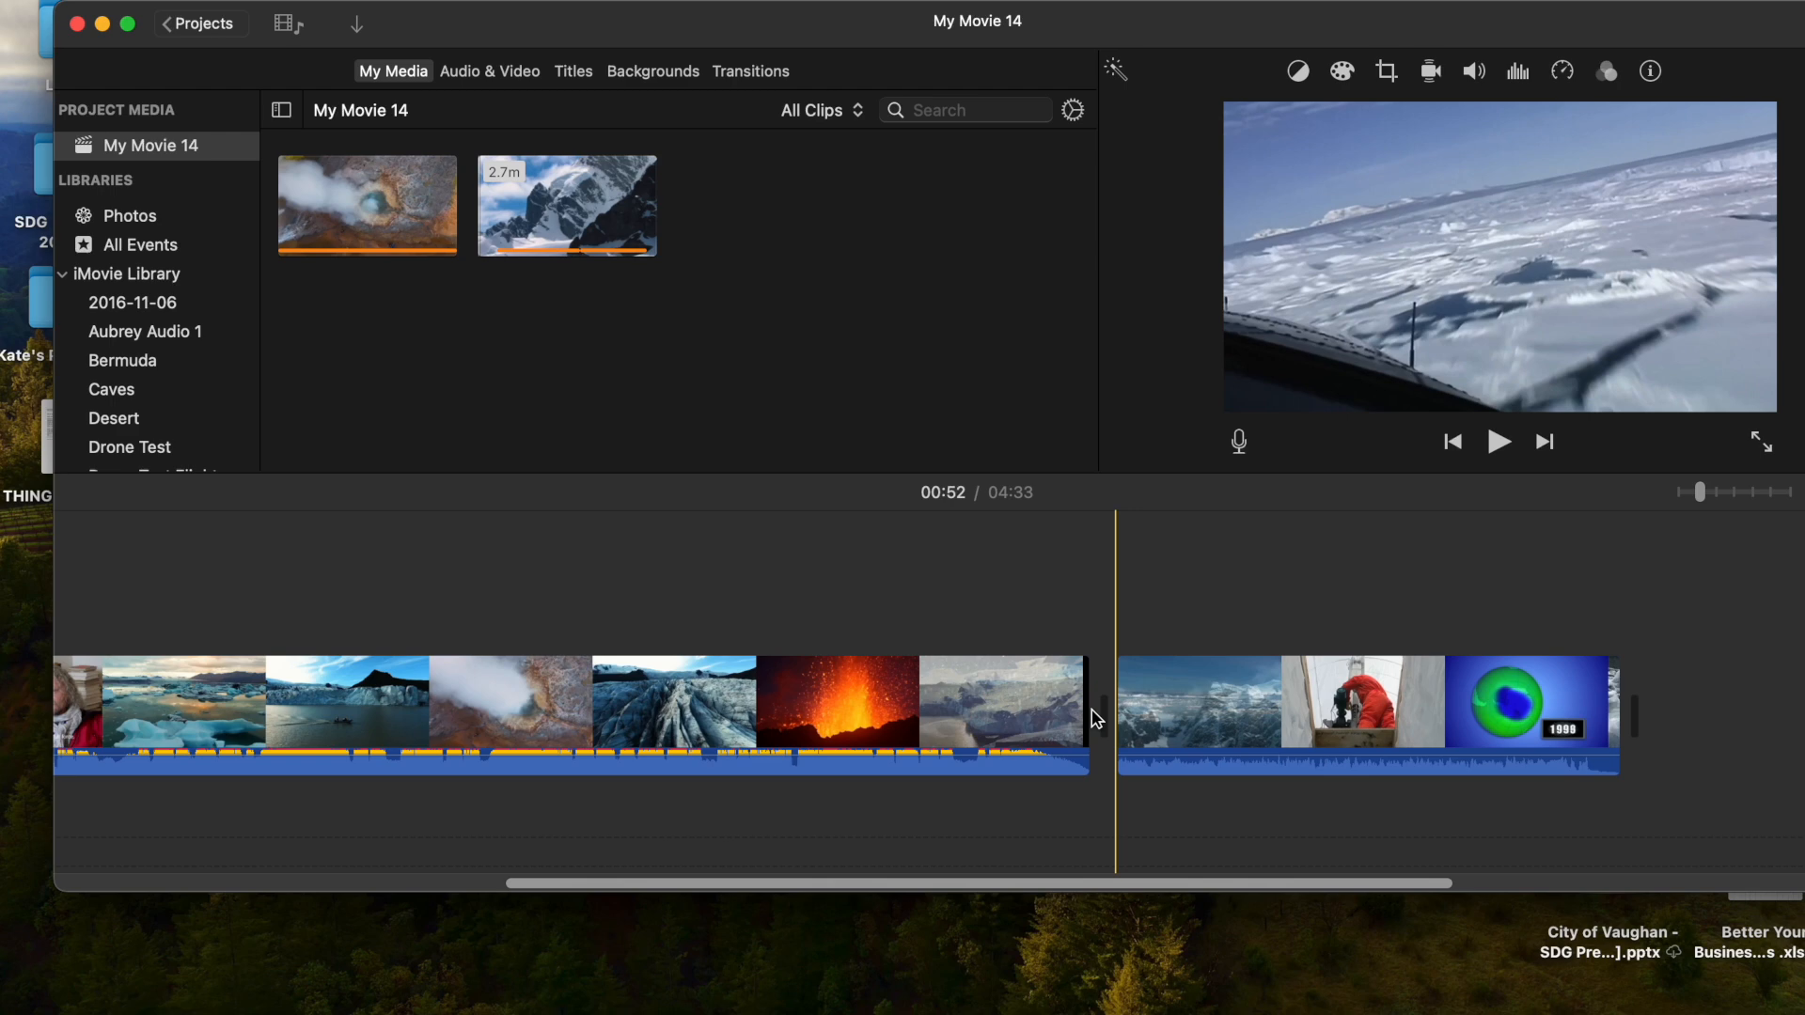
pyautogui.click(739, 79)
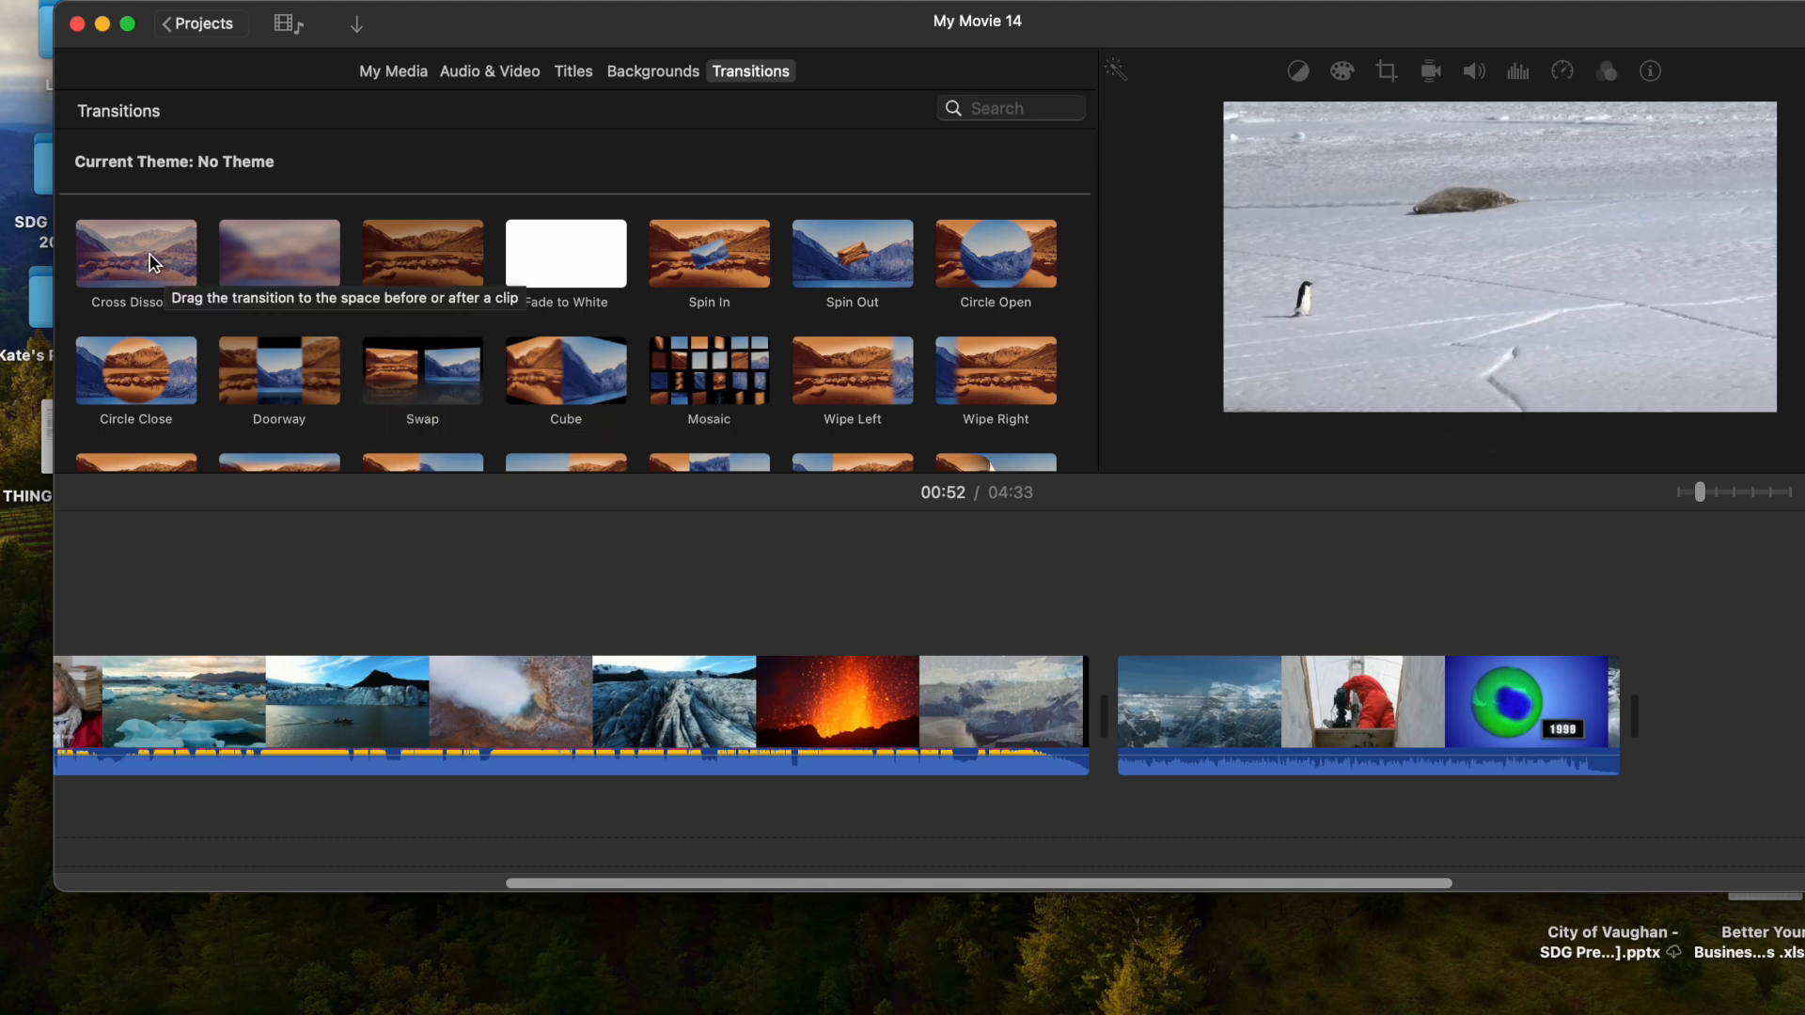
pyautogui.click(150, 261)
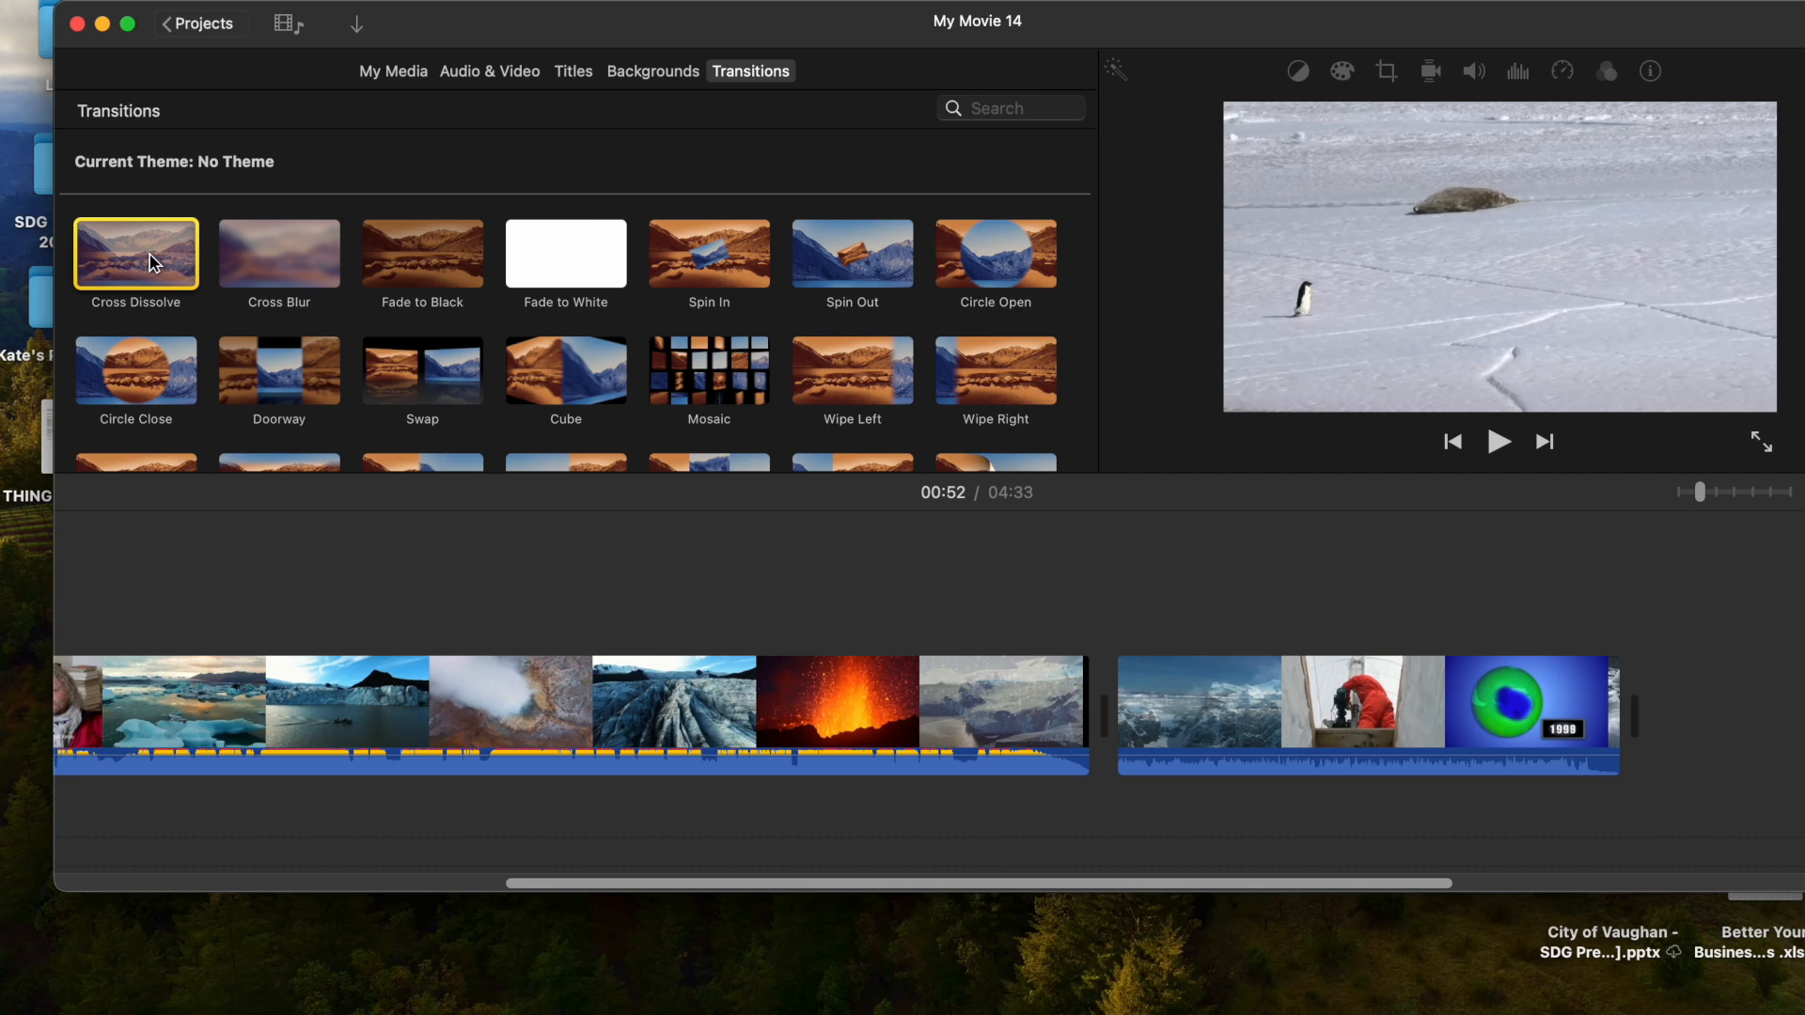
pyautogui.moveTo(150, 262); pyautogui.dragTo(1100, 732)
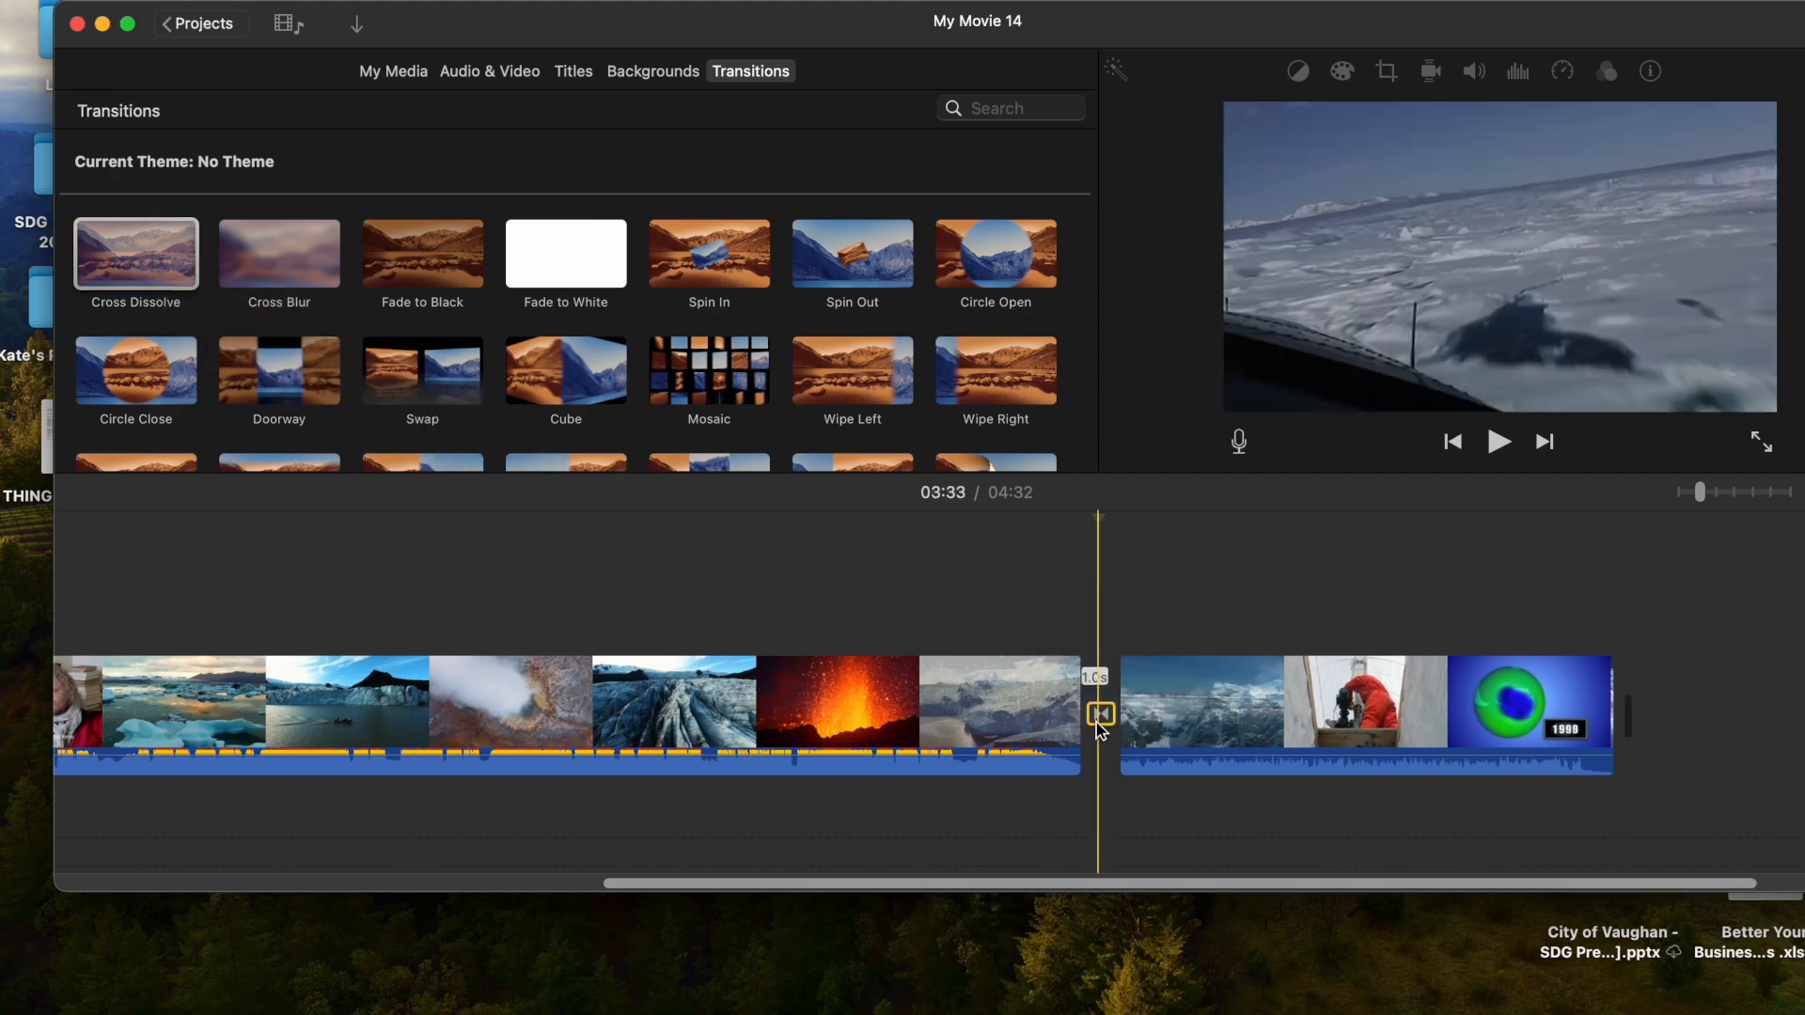
pyautogui.click(1054, 647)
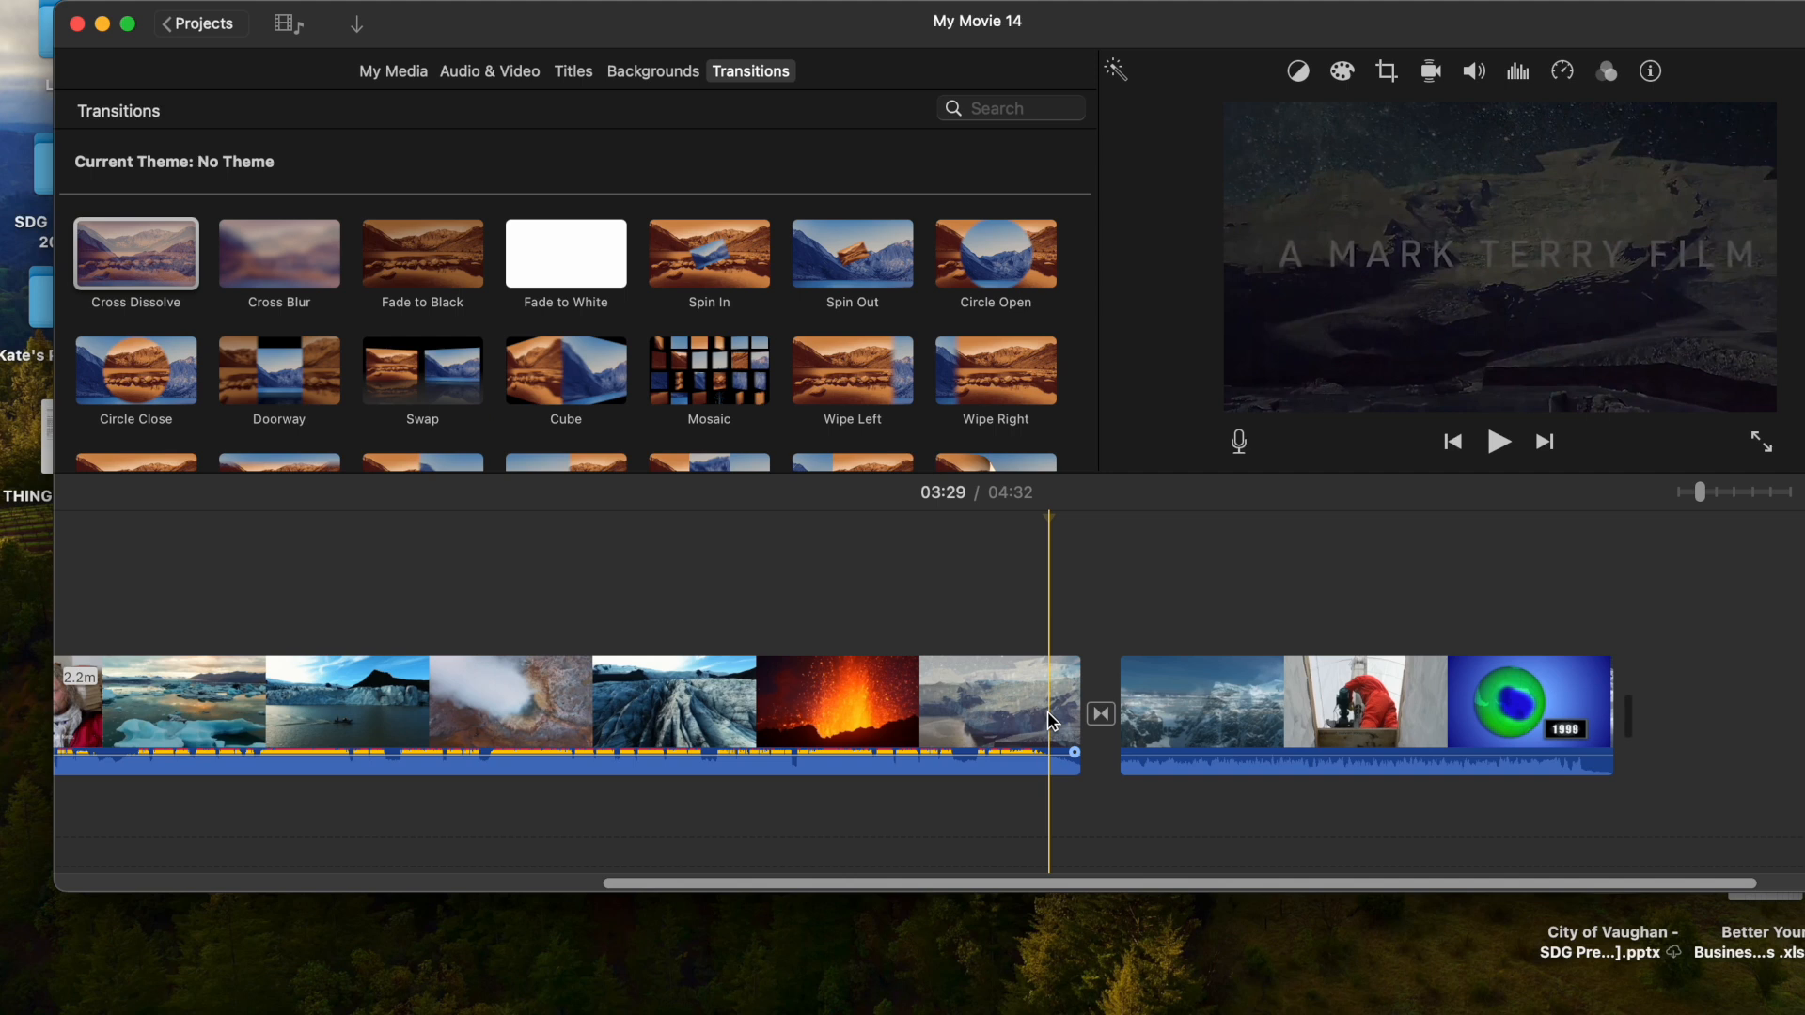
# Play through the Cross Dissolve between the Iceland clip and the second Antarctica clip, and delete that transition
pyautogui.press('space')
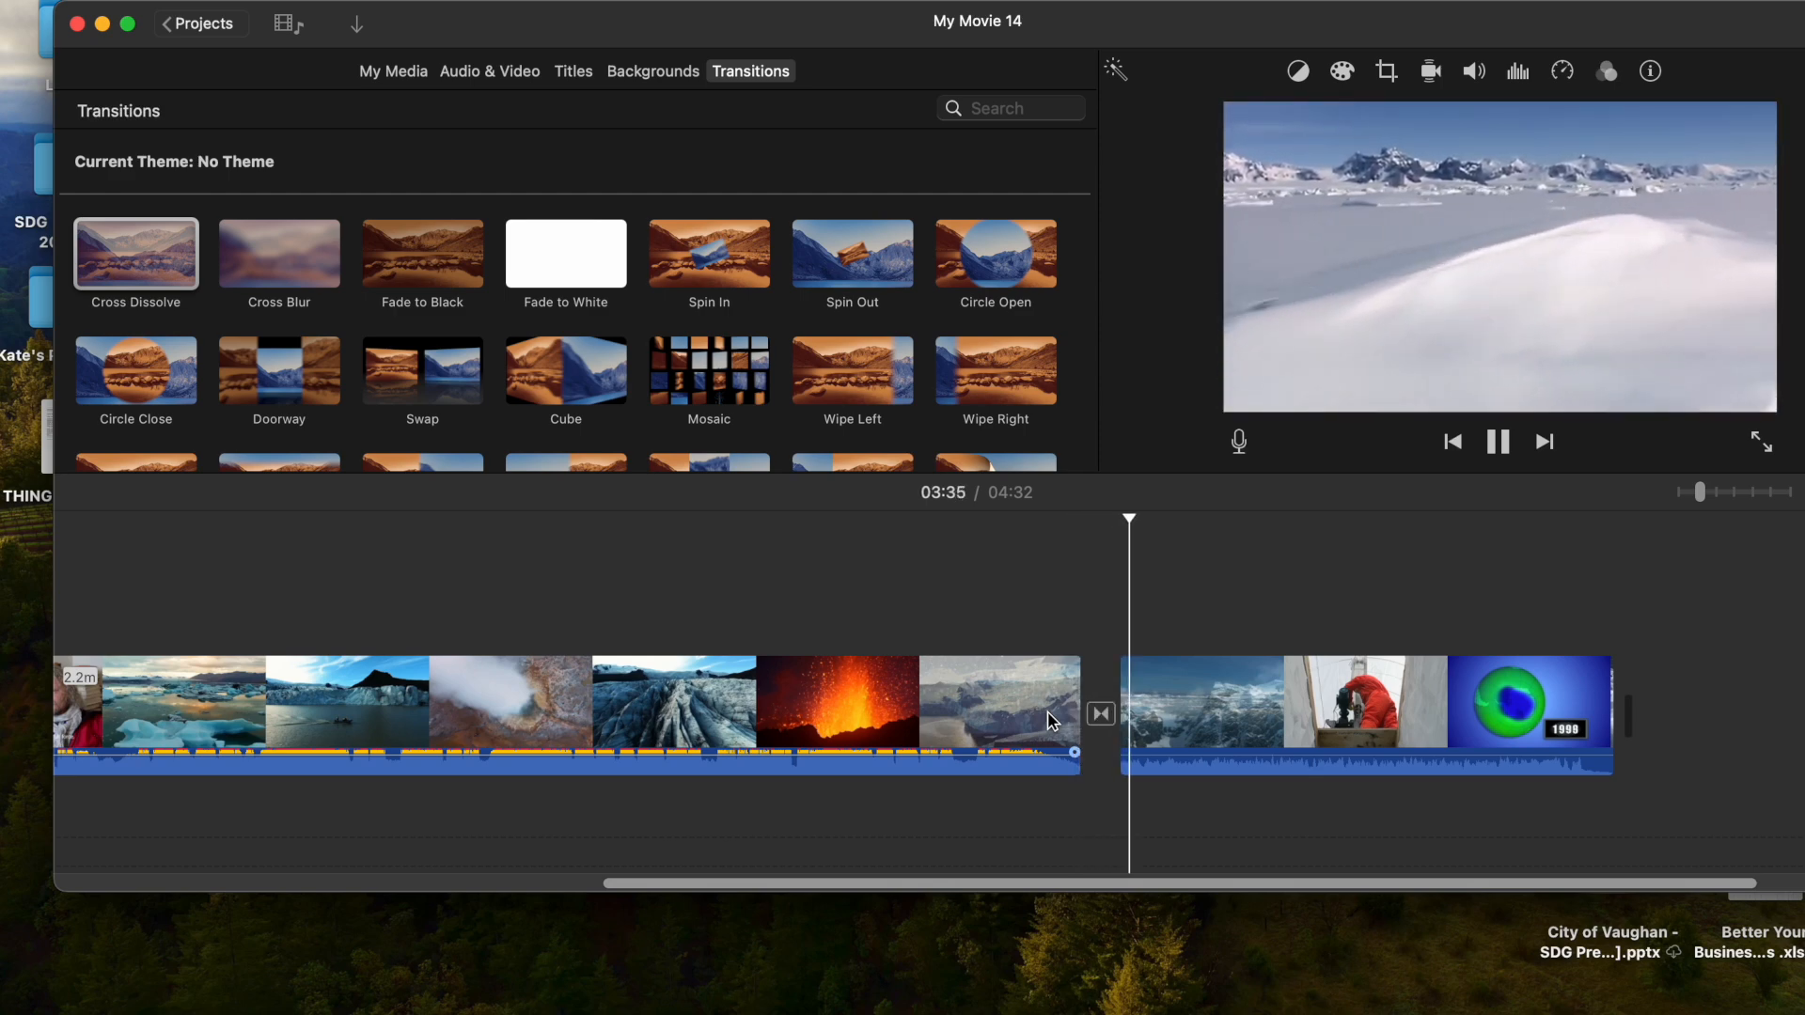
pyautogui.click(1201, 729)
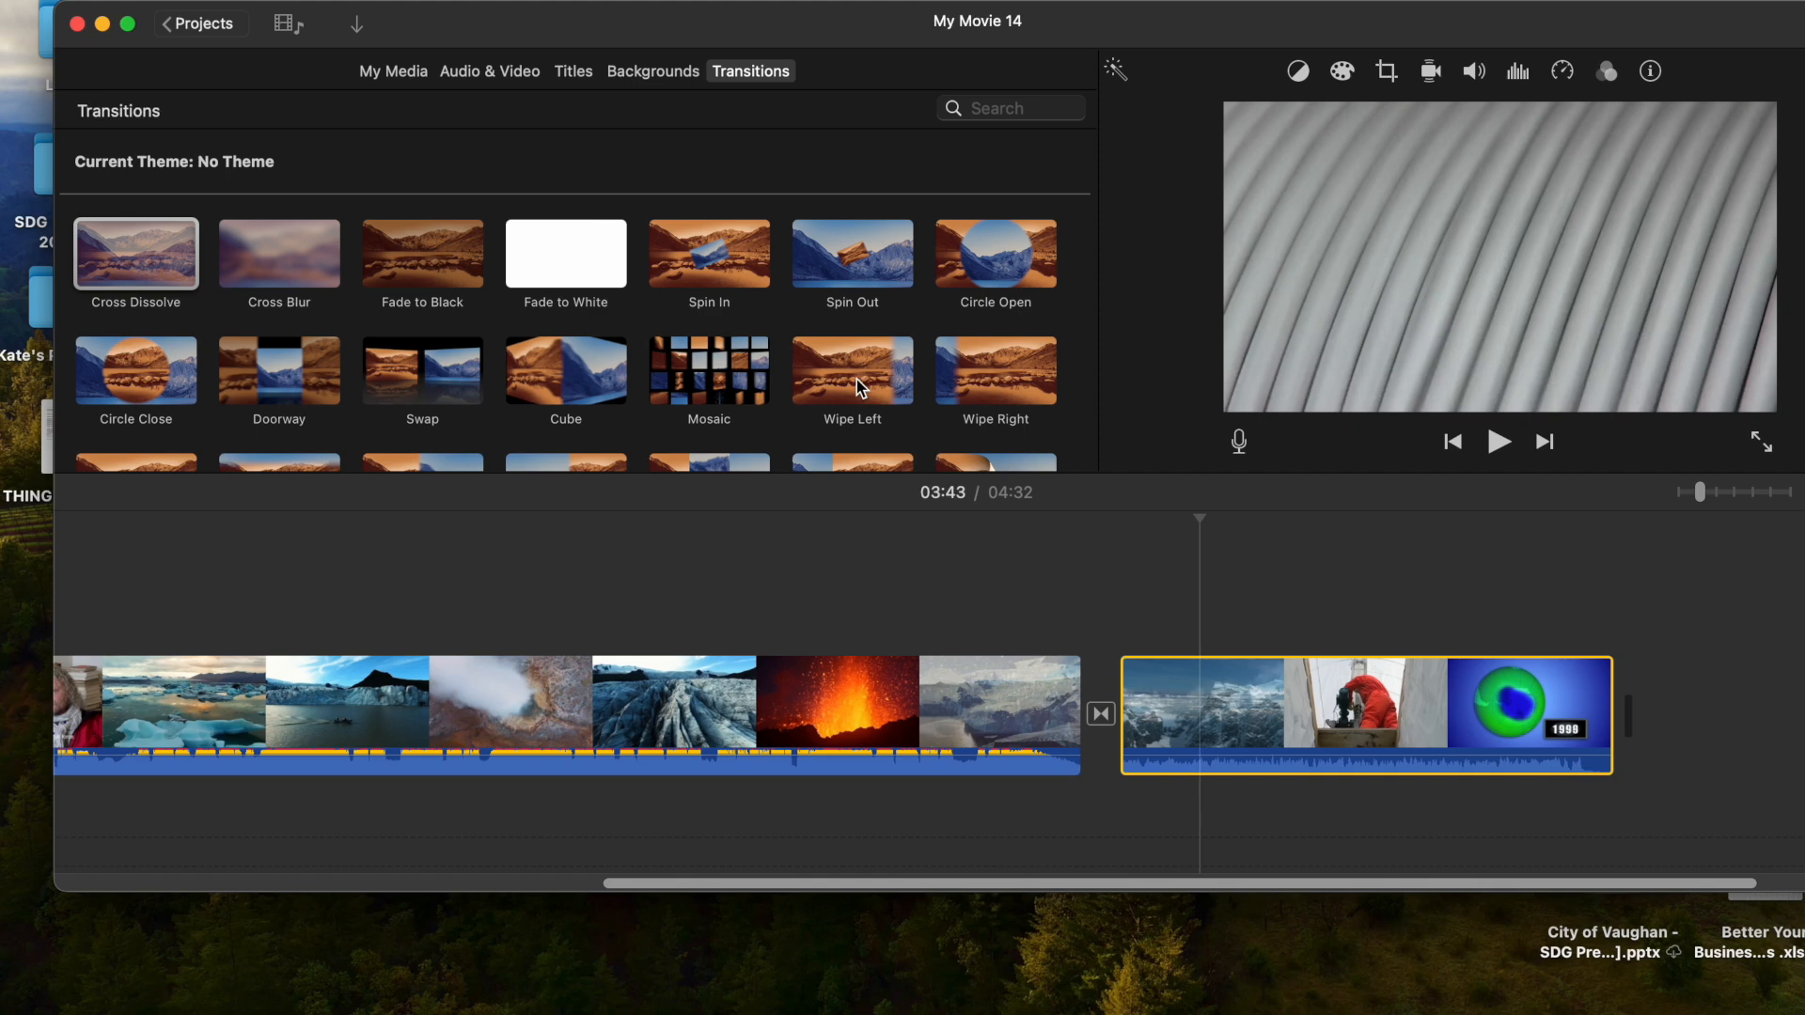
pyautogui.moveTo(855, 380); pyautogui.dragTo(1102, 719)
pyautogui.click(1101, 717)
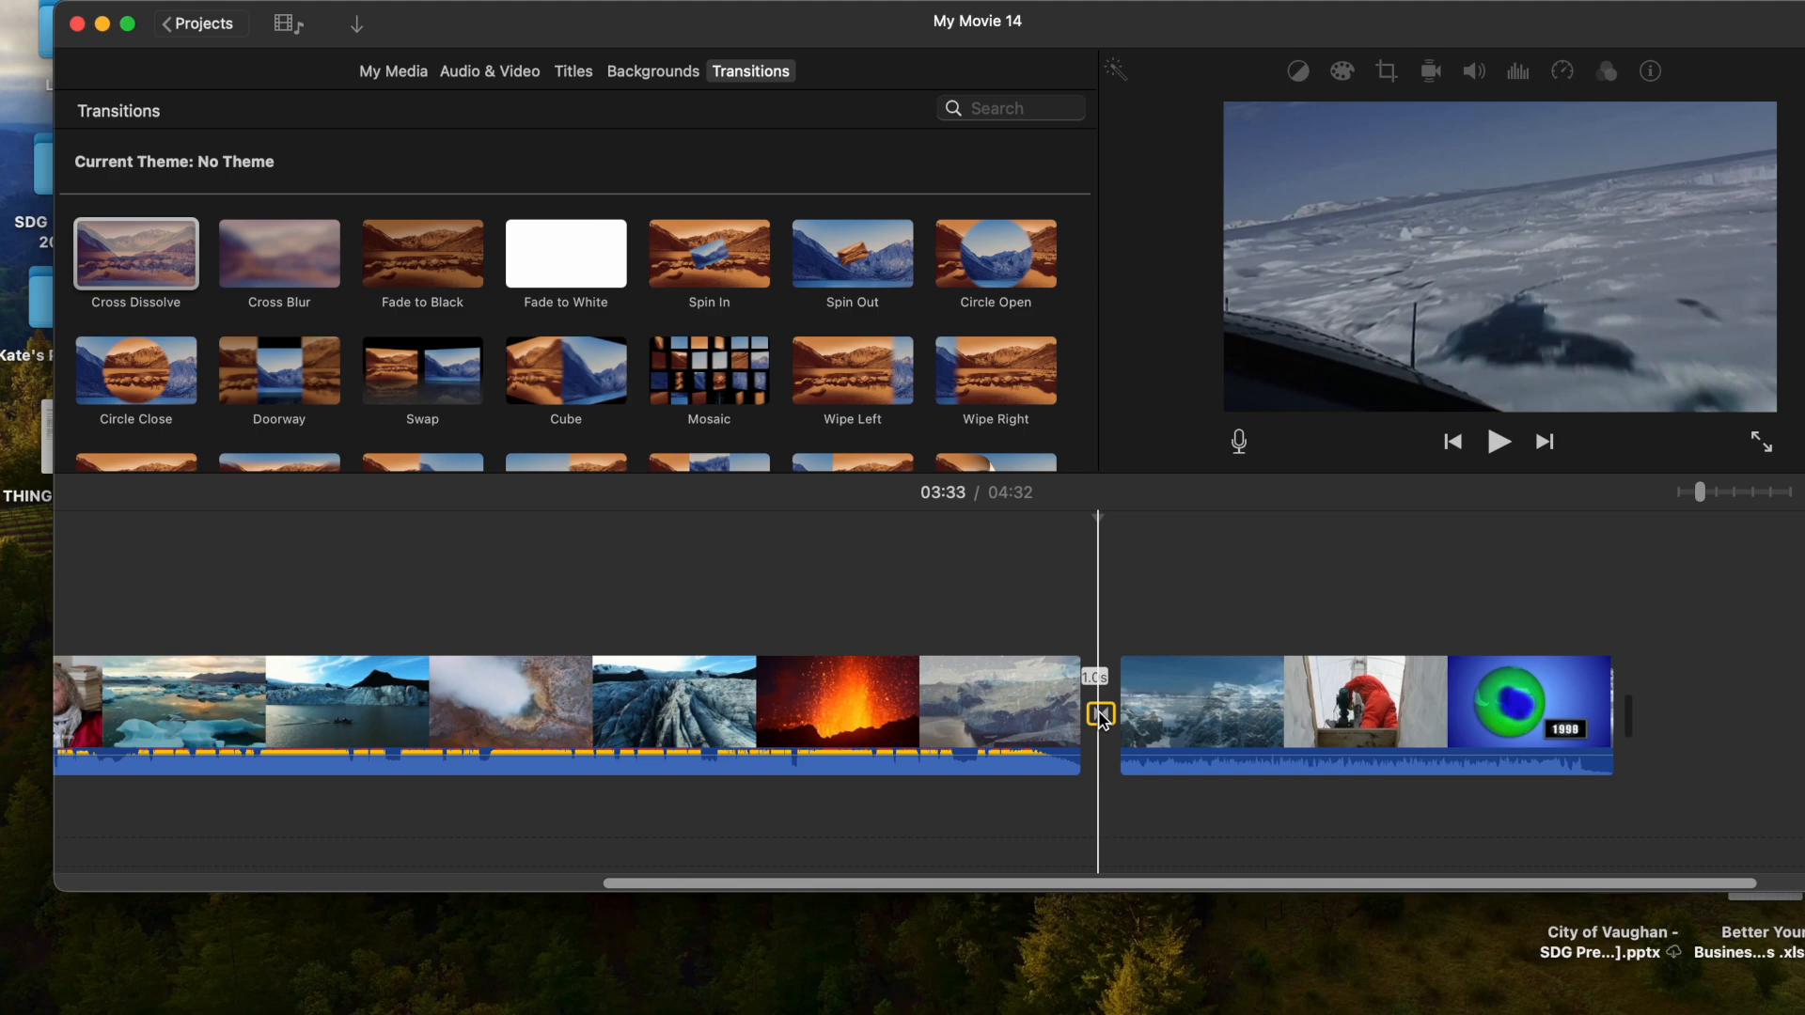
pyautogui.press('Delete')
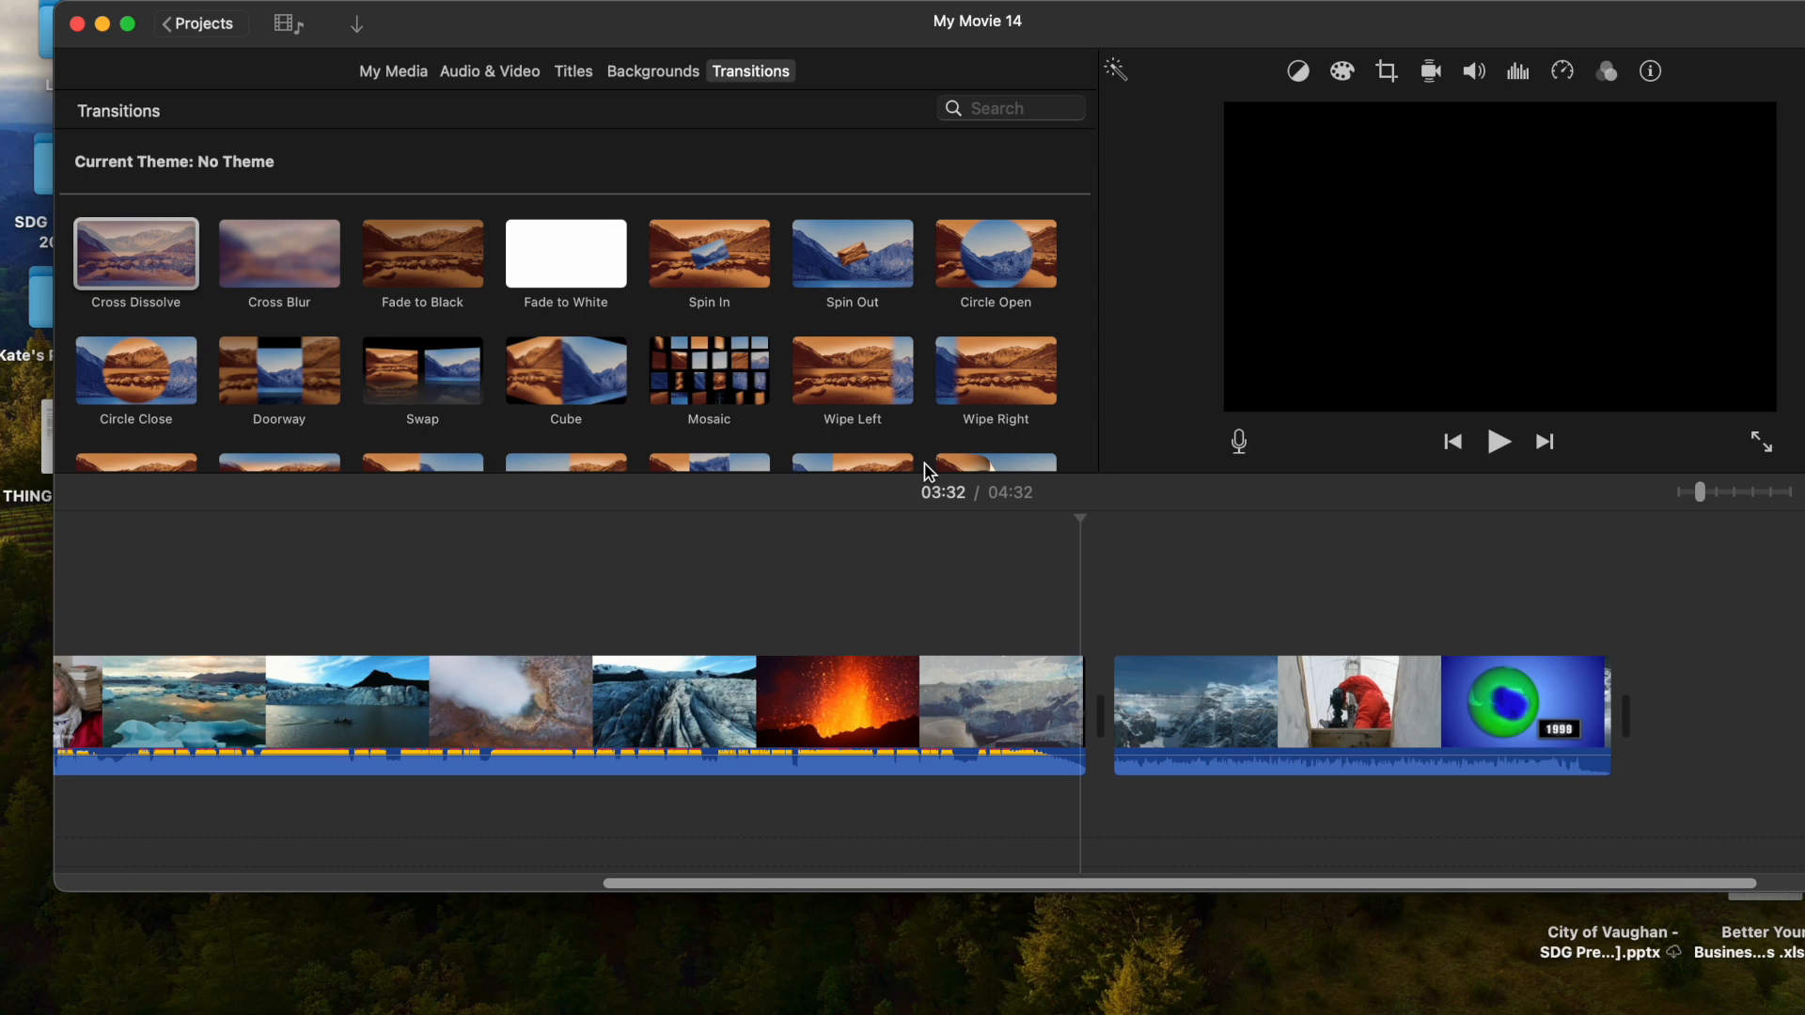
# Add a Circle Open transition between the Iceland clip and the second Antarctica clip and play it back
pyautogui.click(999, 276)
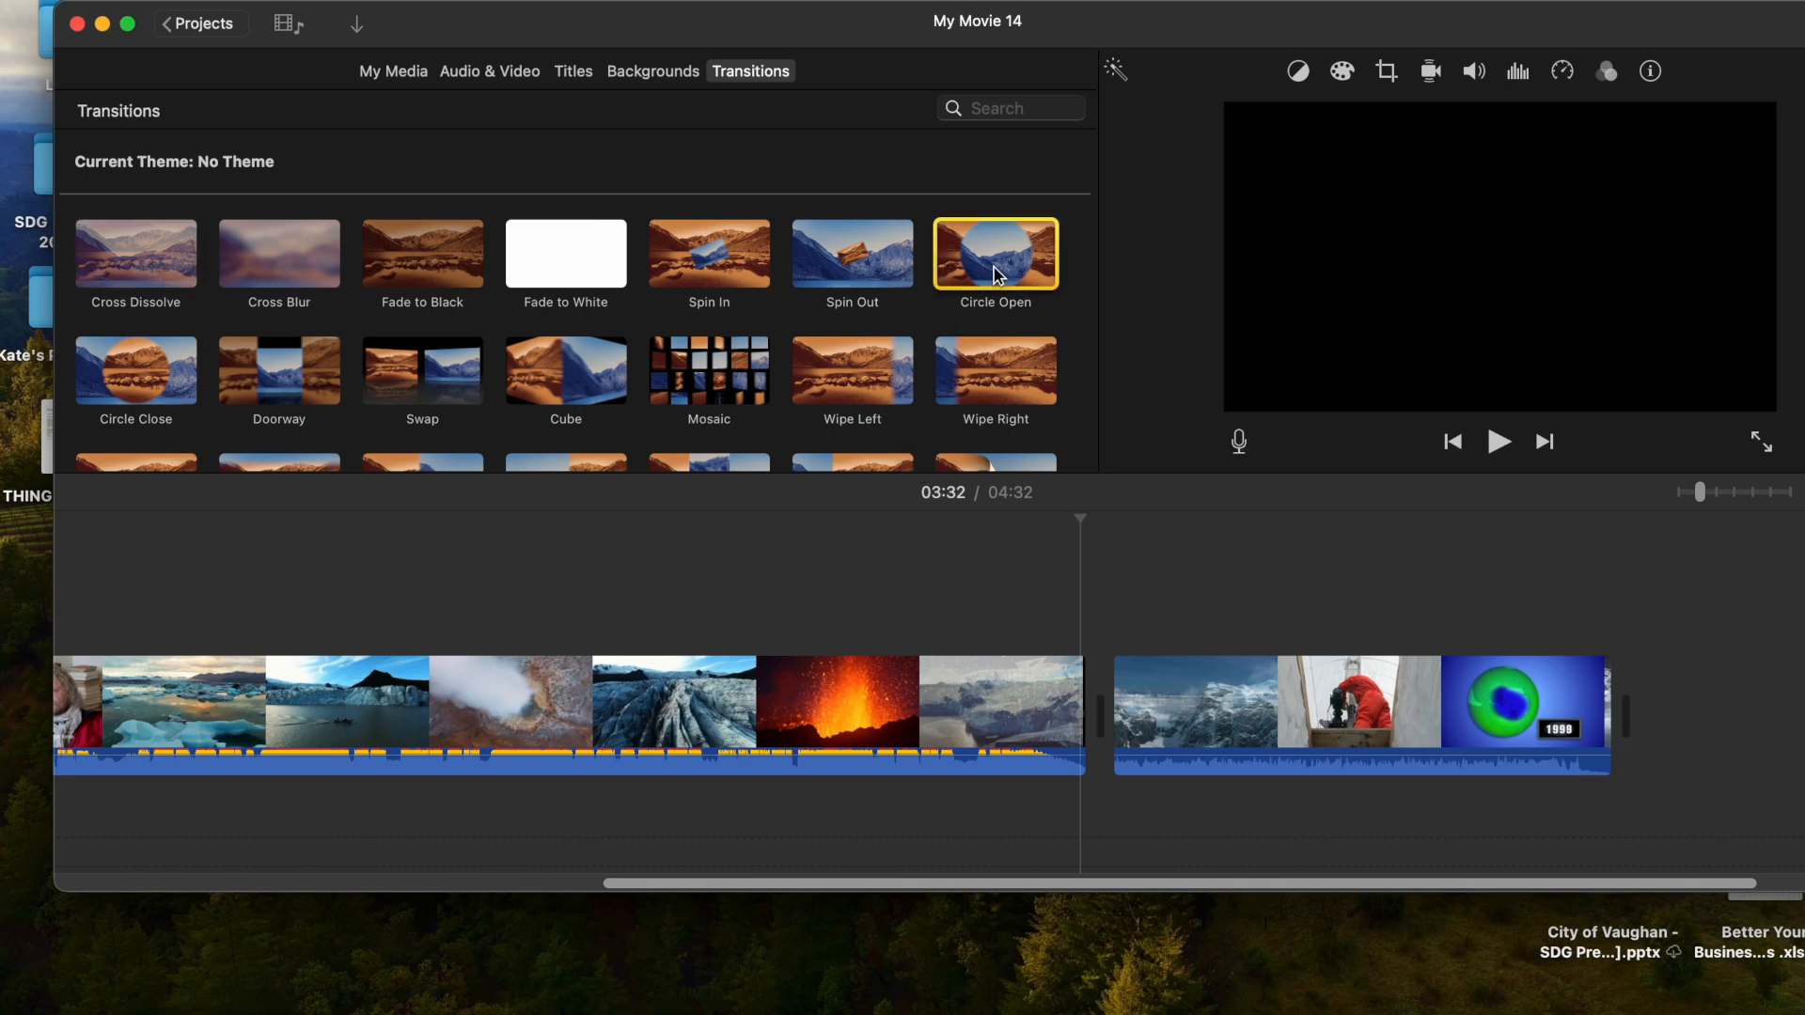
pyautogui.moveTo(998, 275); pyautogui.dragTo(1098, 724)
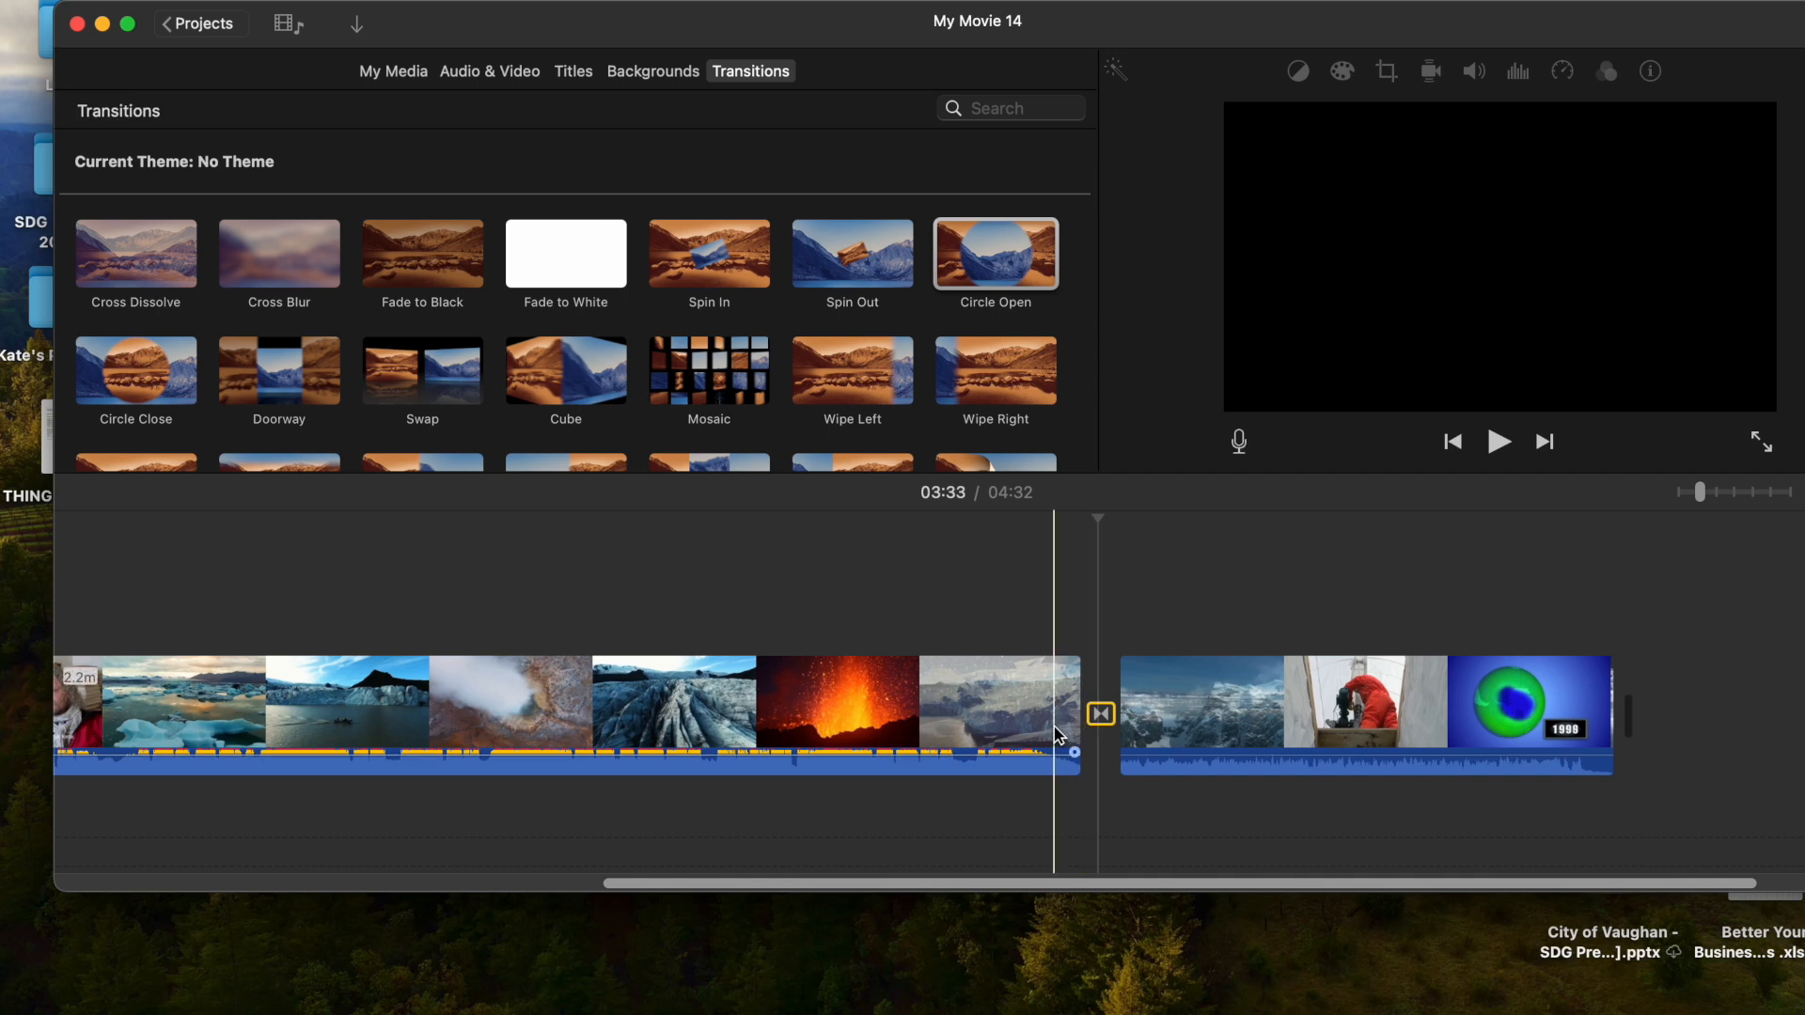
pyautogui.click(1059, 735)
pyautogui.press('space')
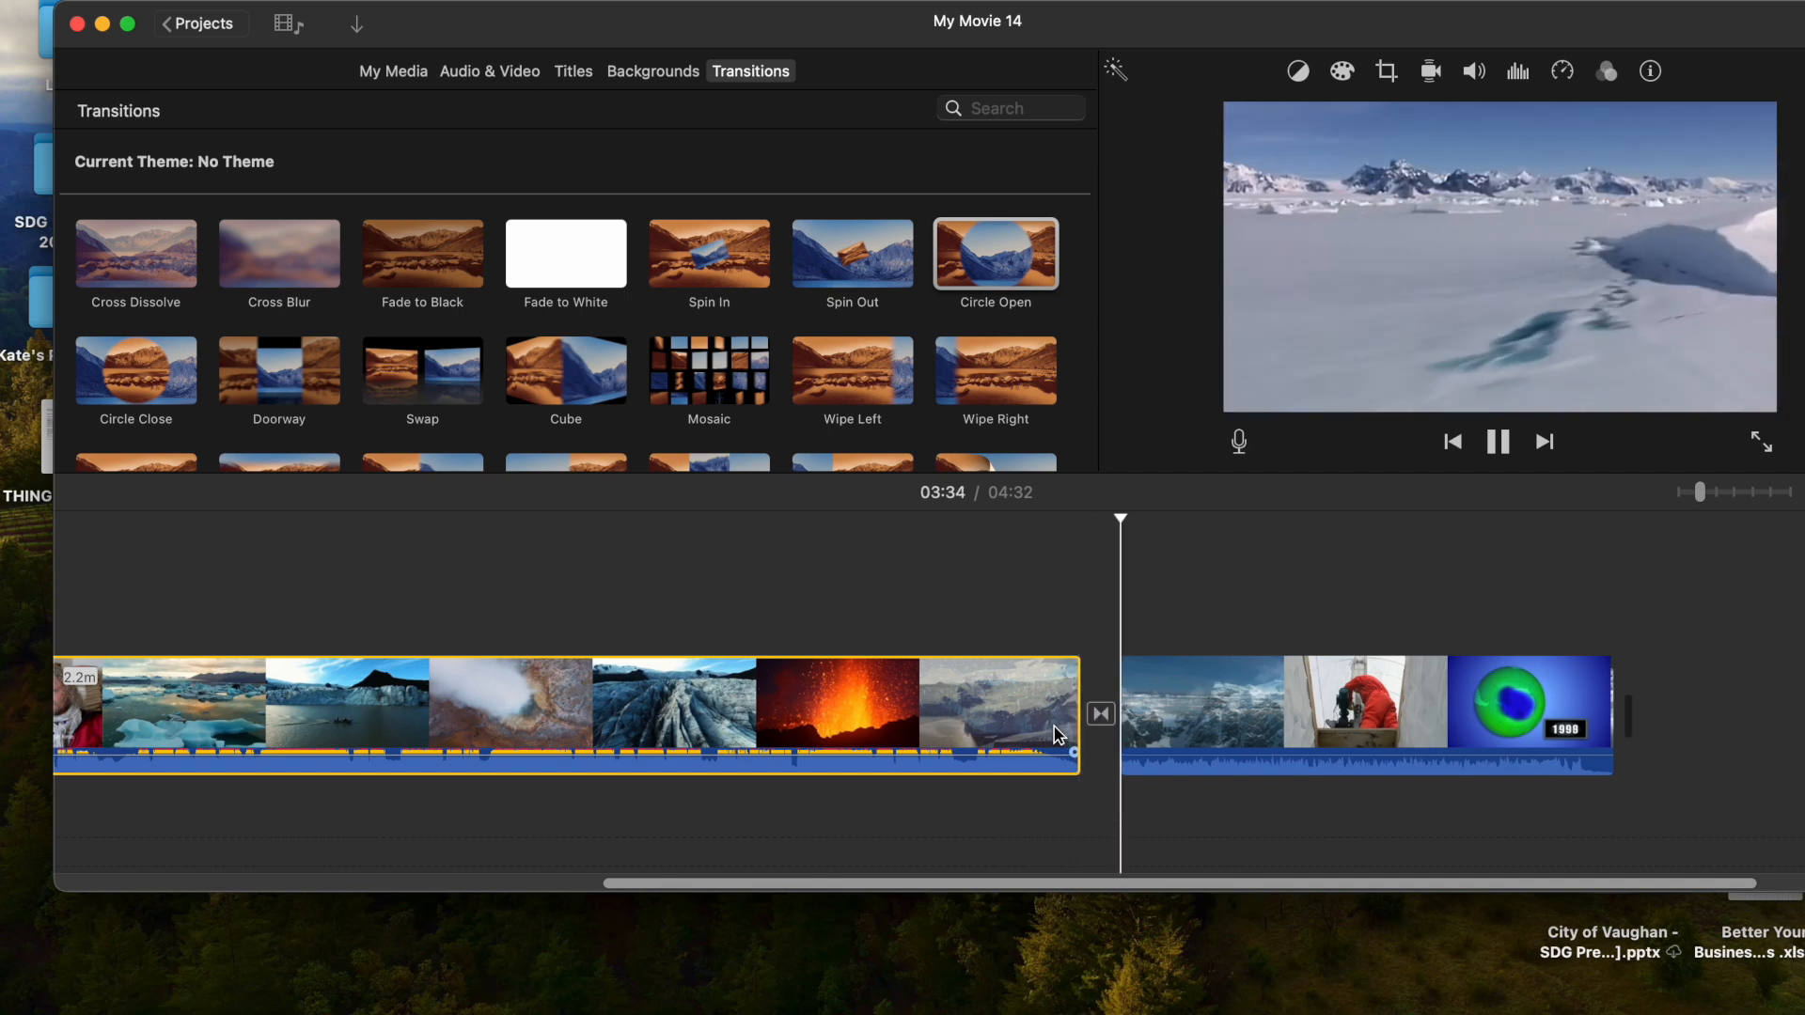
pyautogui.press('space')
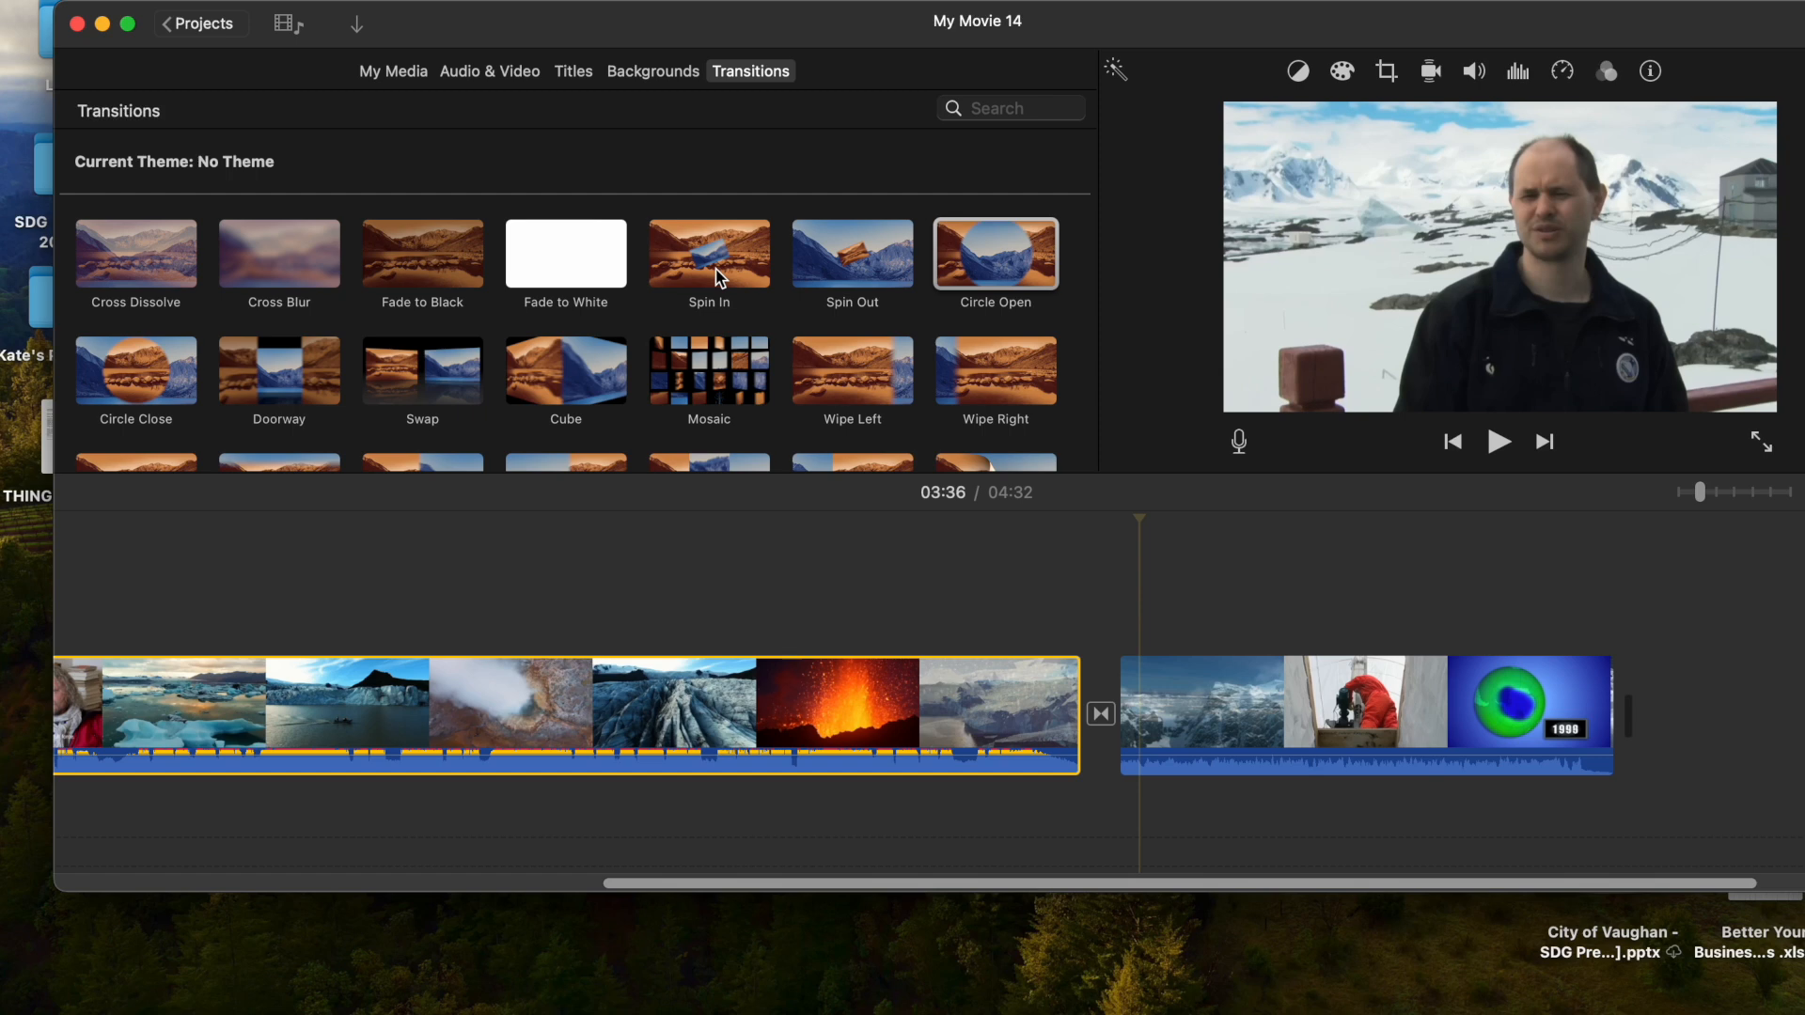
# Add a Scrolling Credits title at the end of the movie, after the second Antarctica clip
pyautogui.click(575, 74)
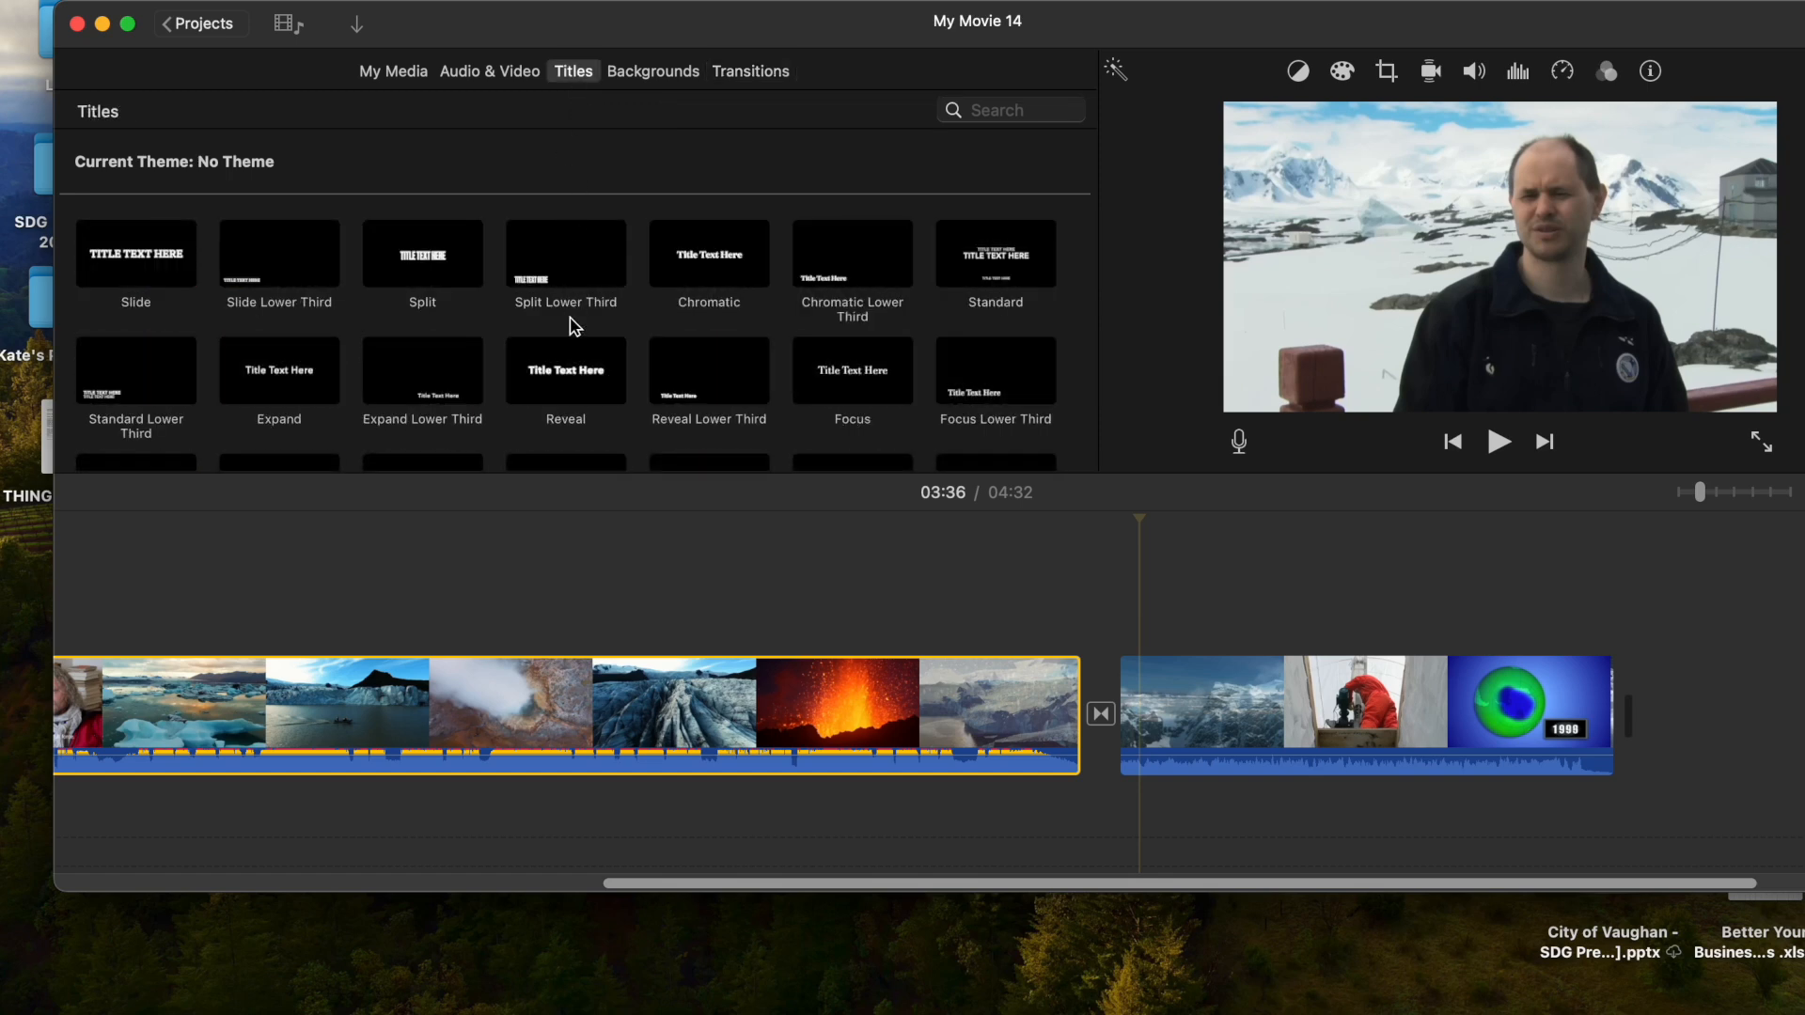
pyautogui.scroll(-4, 573, 326)
pyautogui.scroll(-6, 573, 326)
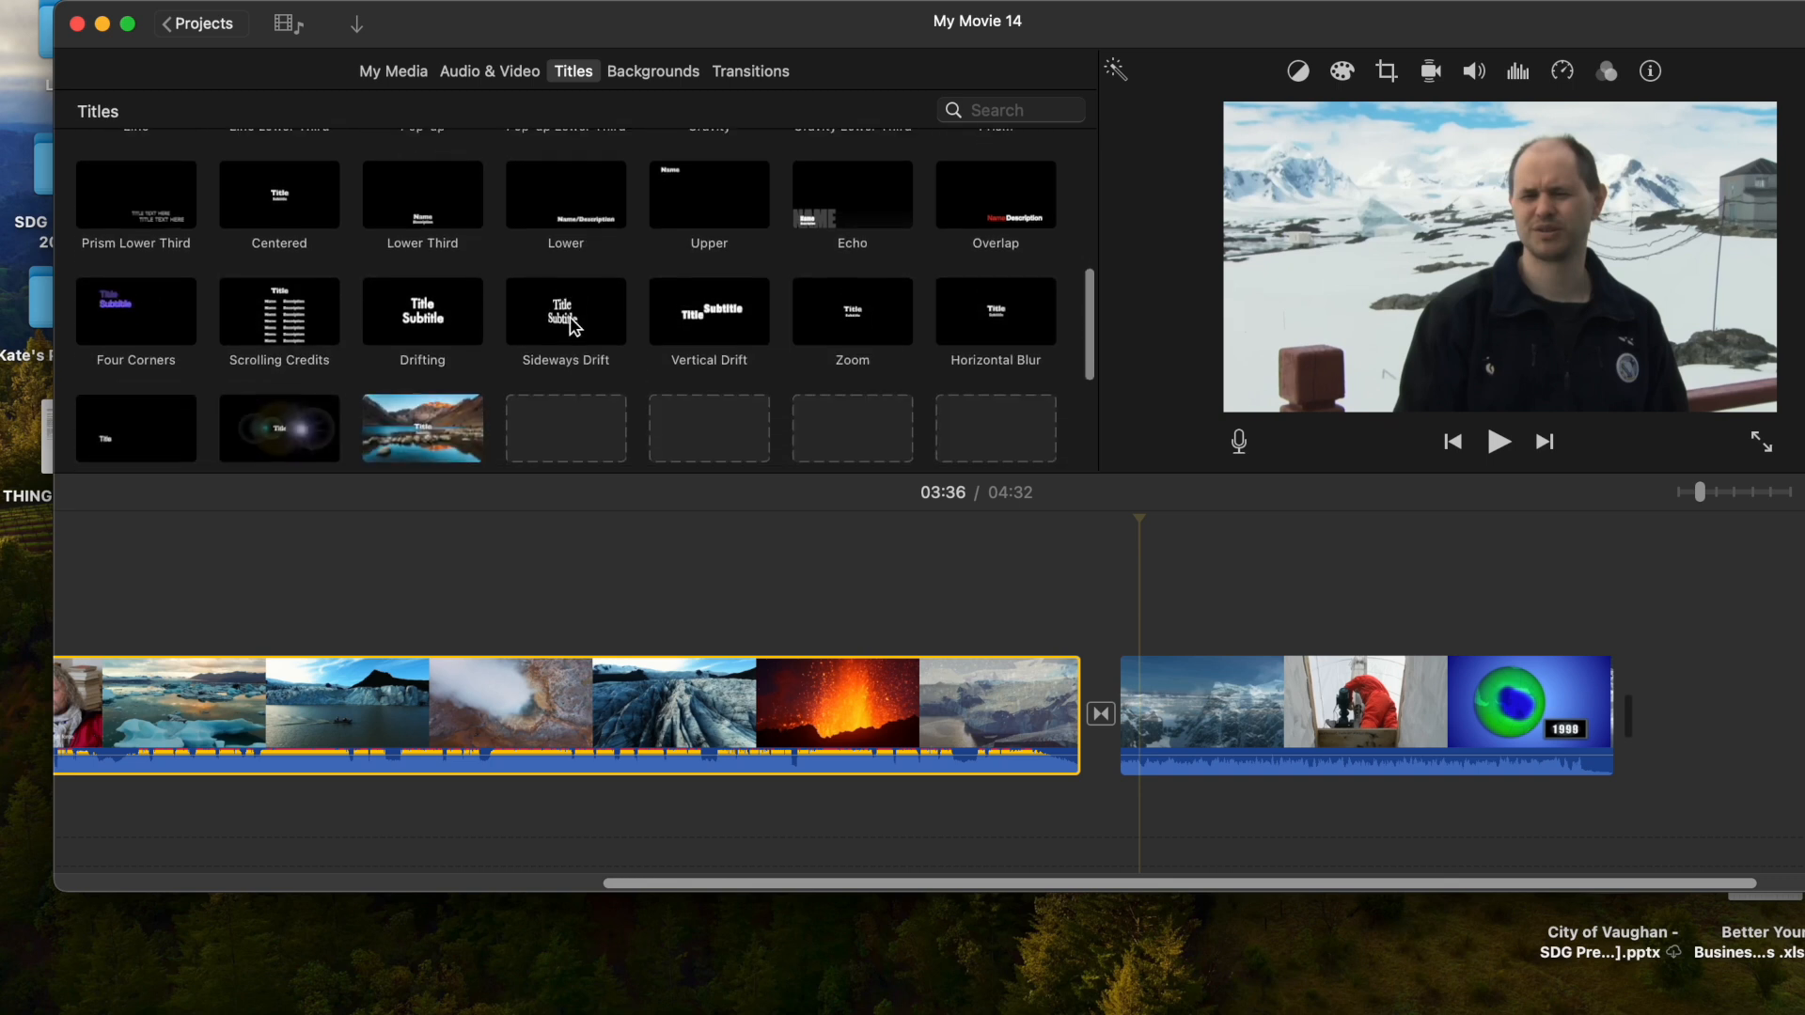
pyautogui.click(288, 326)
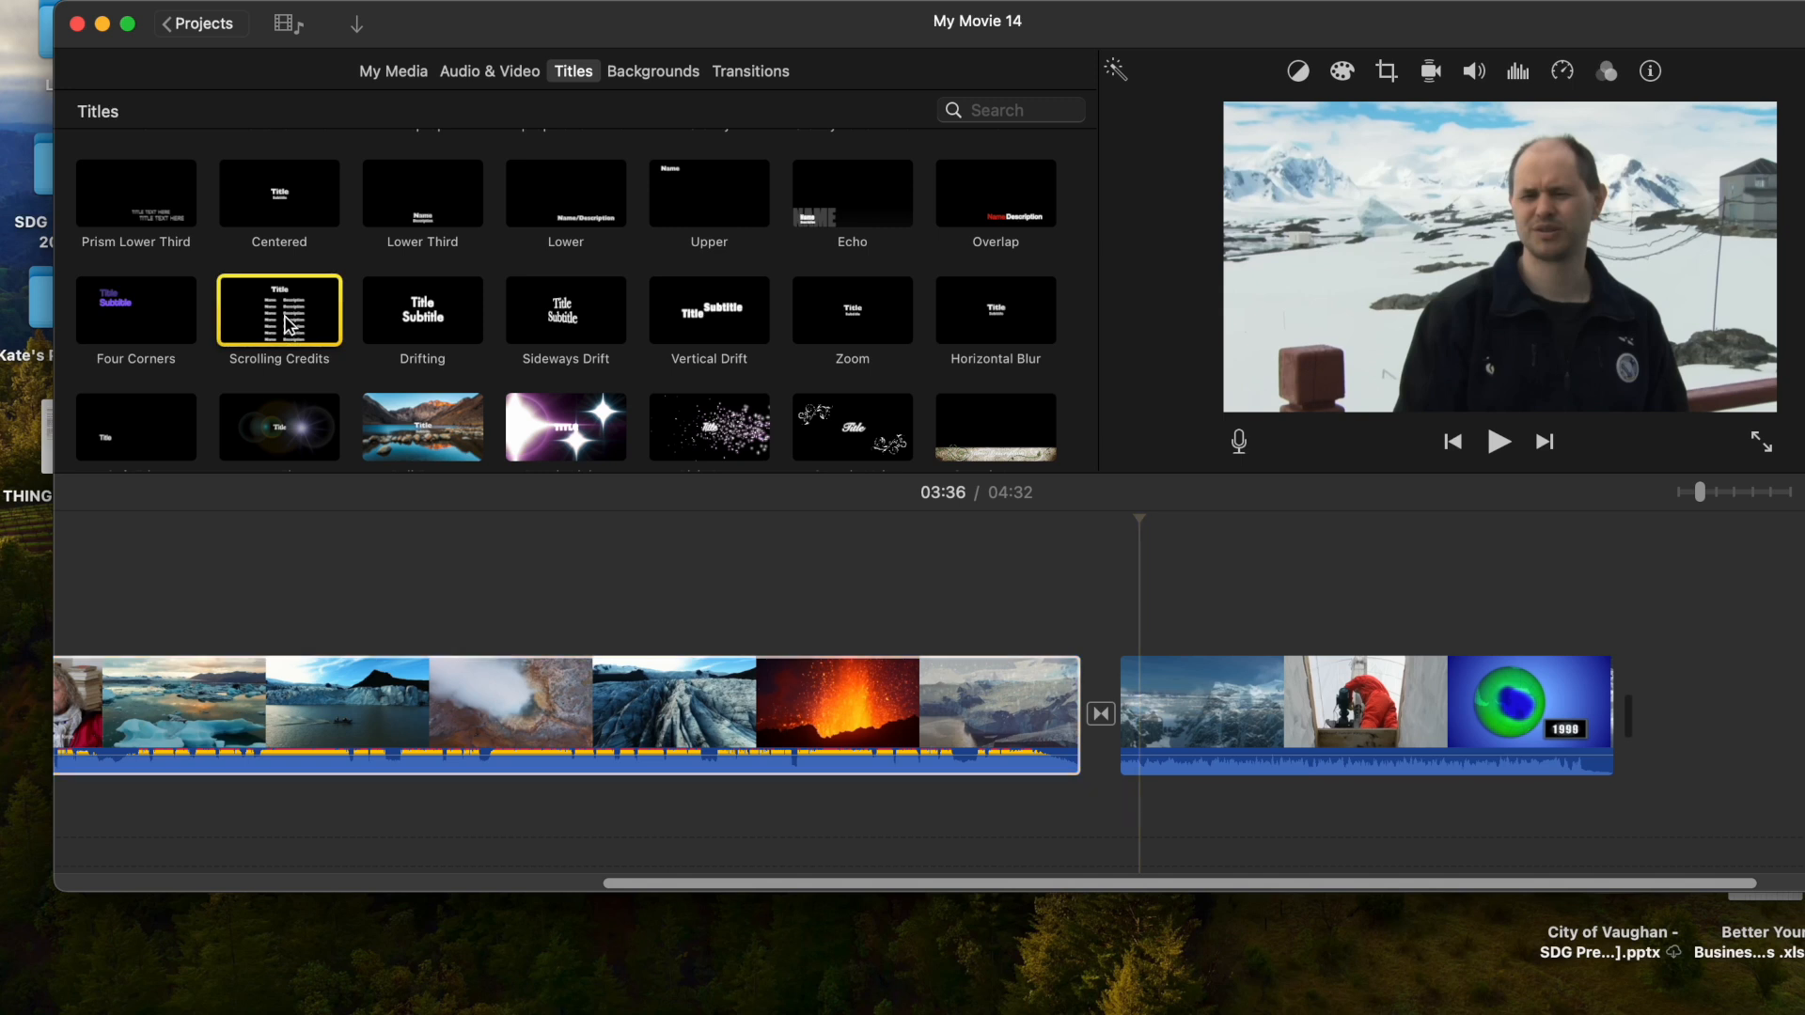
pyautogui.moveTo(287, 326); pyautogui.dragTo(1616, 724)
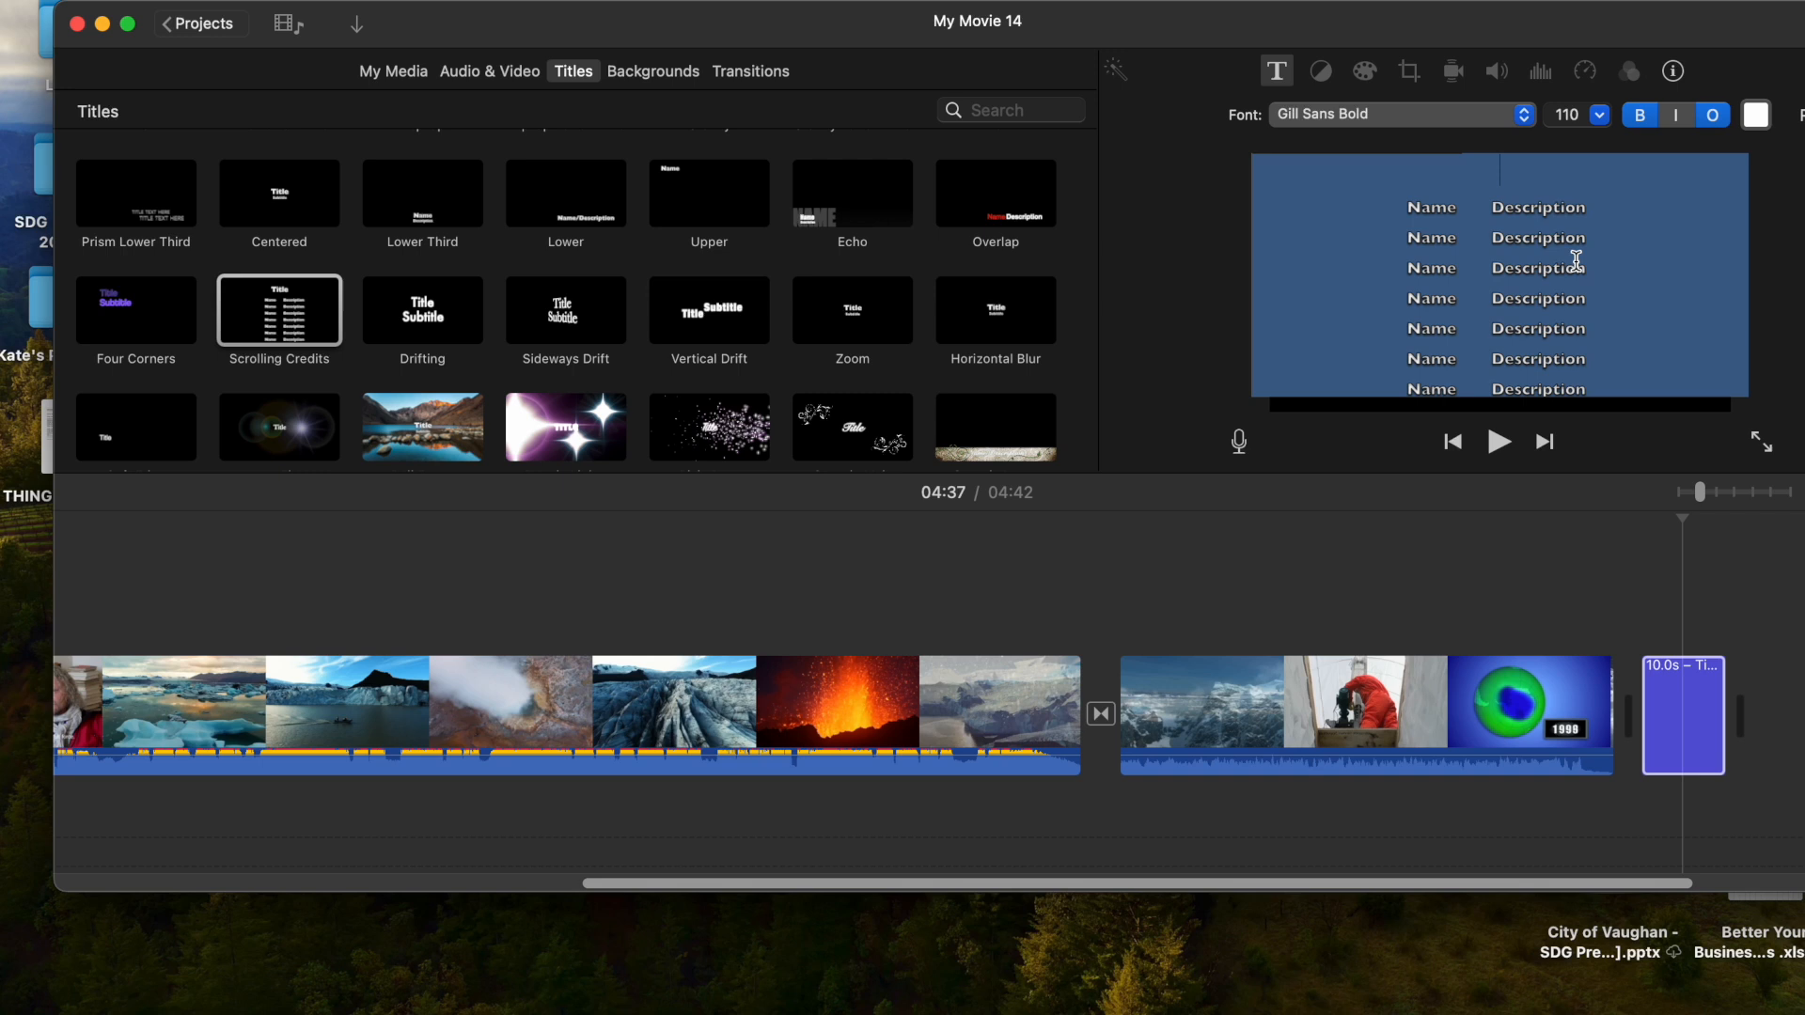
# Fill in the first credits line with the director's full name and the description "Director"
pyautogui.doubleClick(1438, 216)
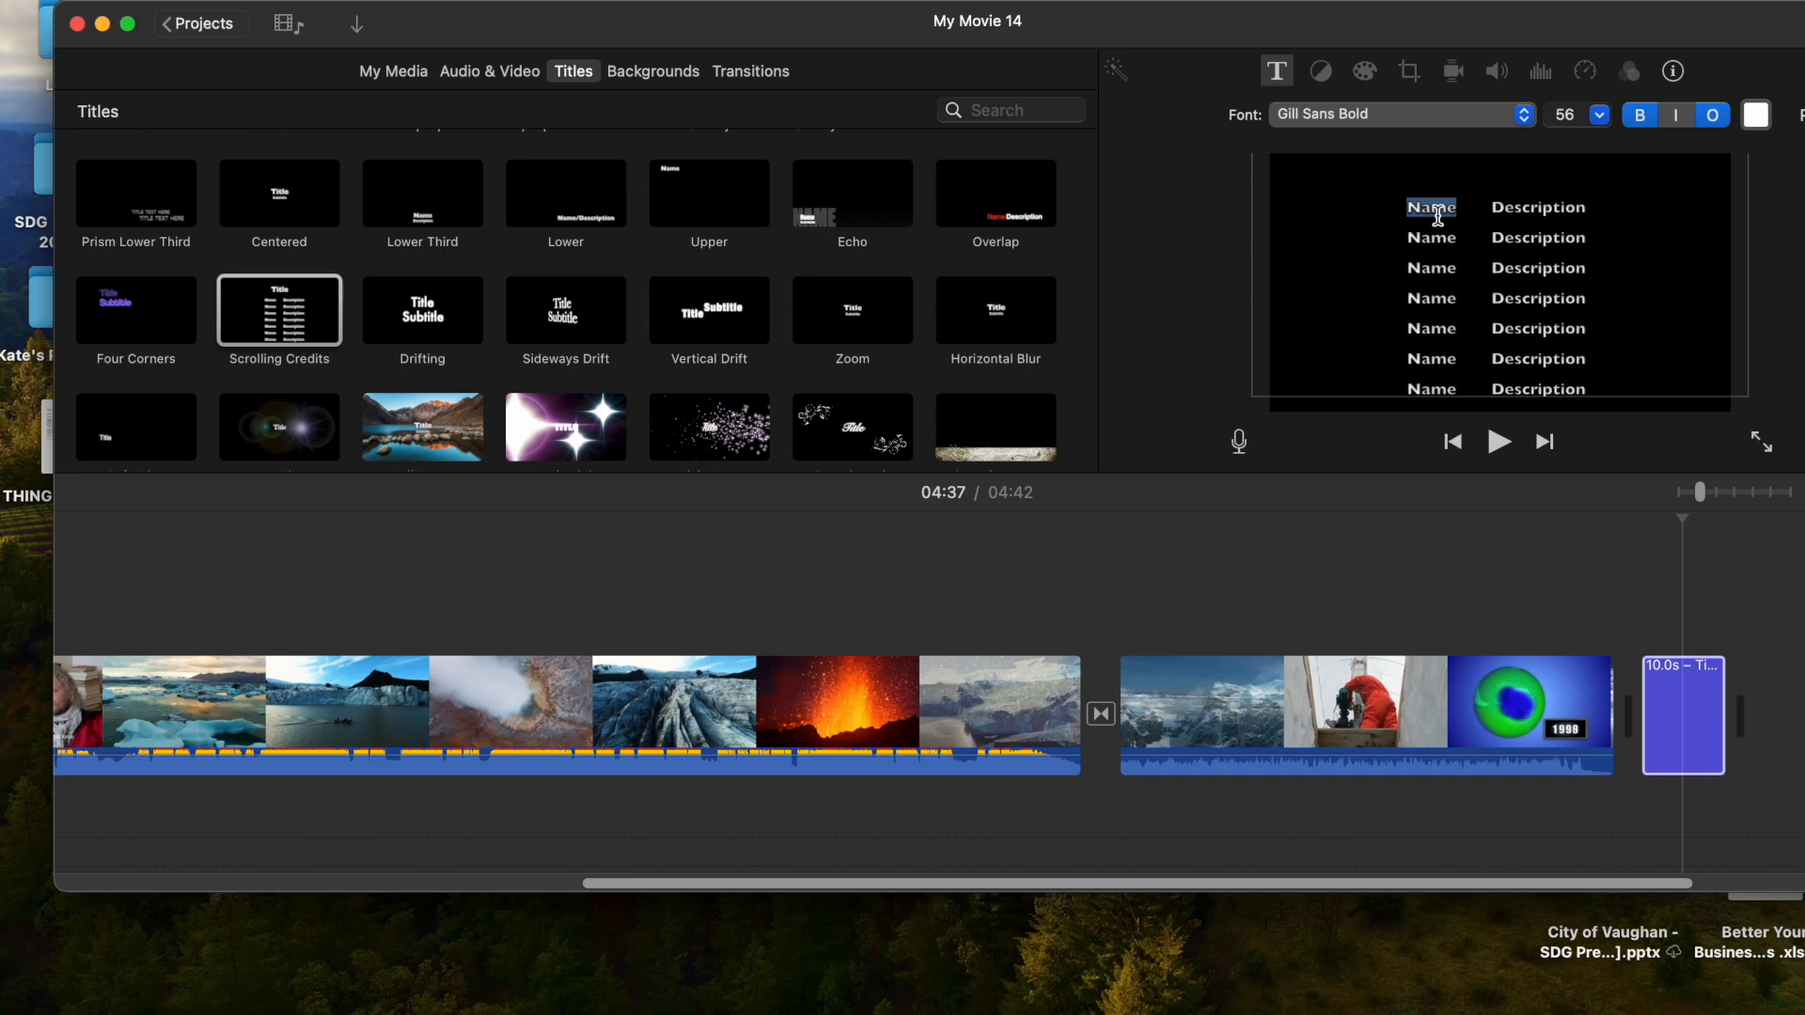
pyautogui.write('Mark Terry')
pyautogui.doubleClick(1540, 214)
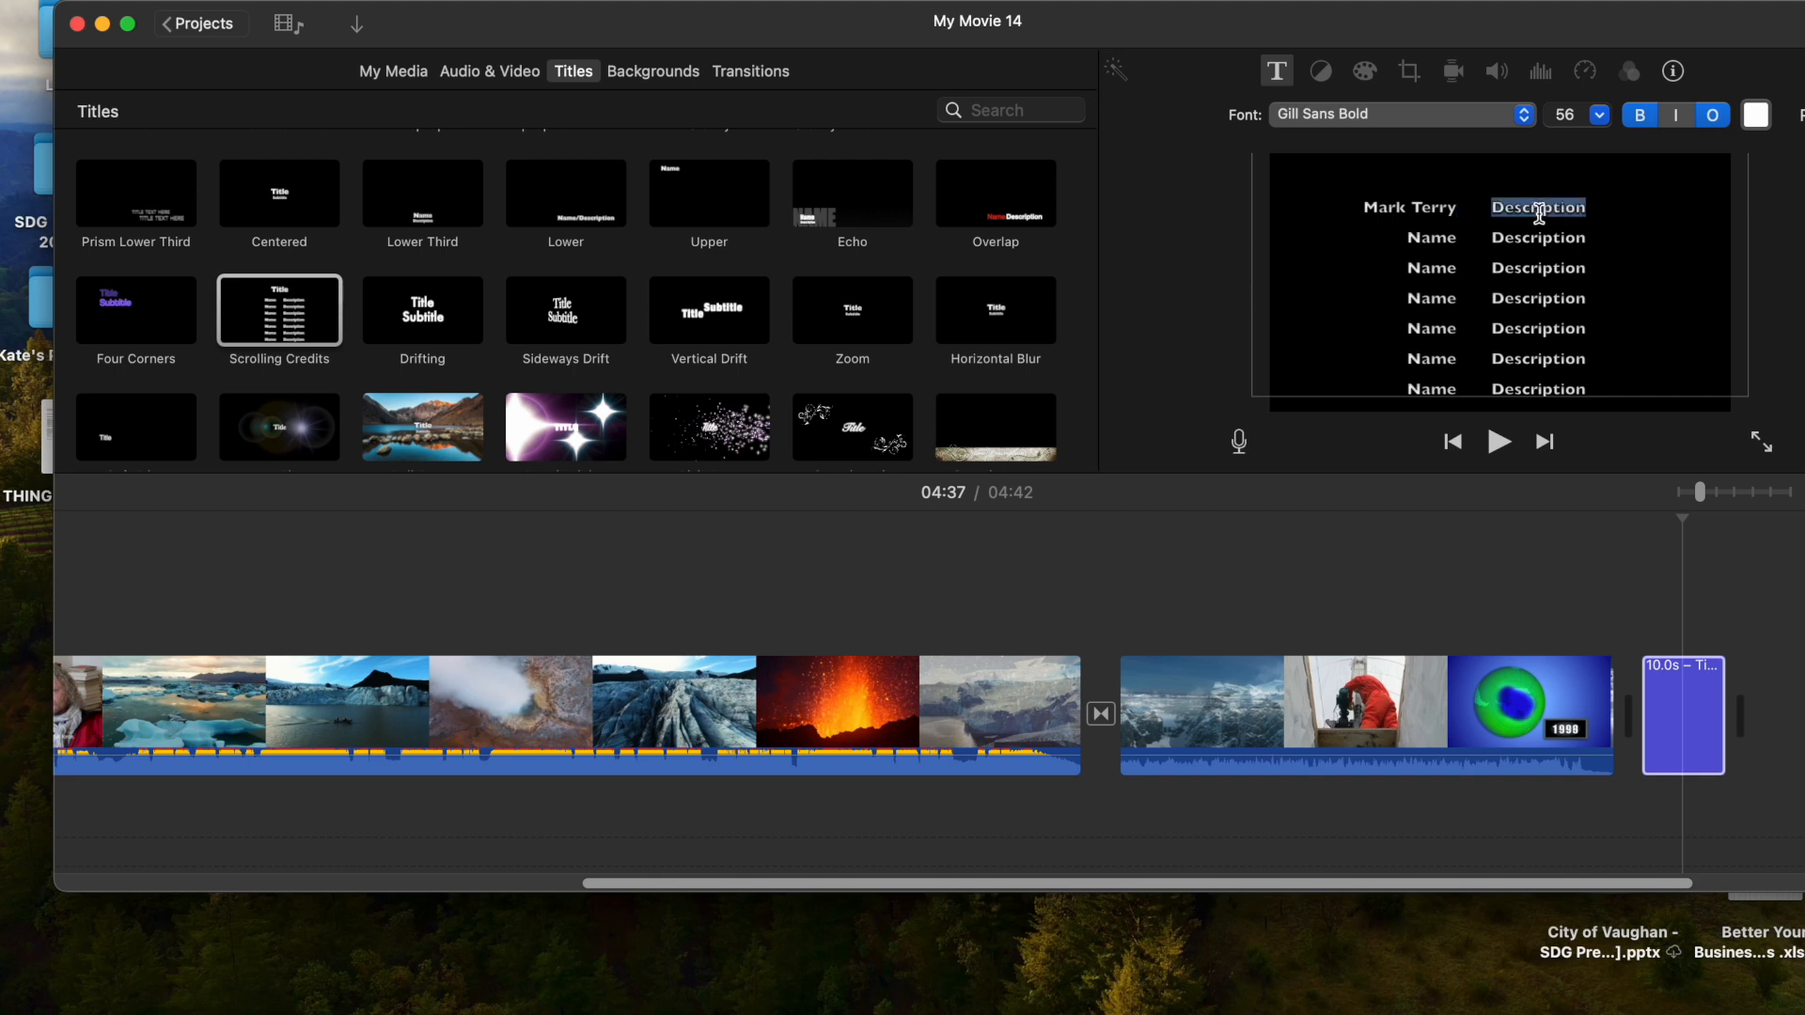
pyautogui.write('Dirte')
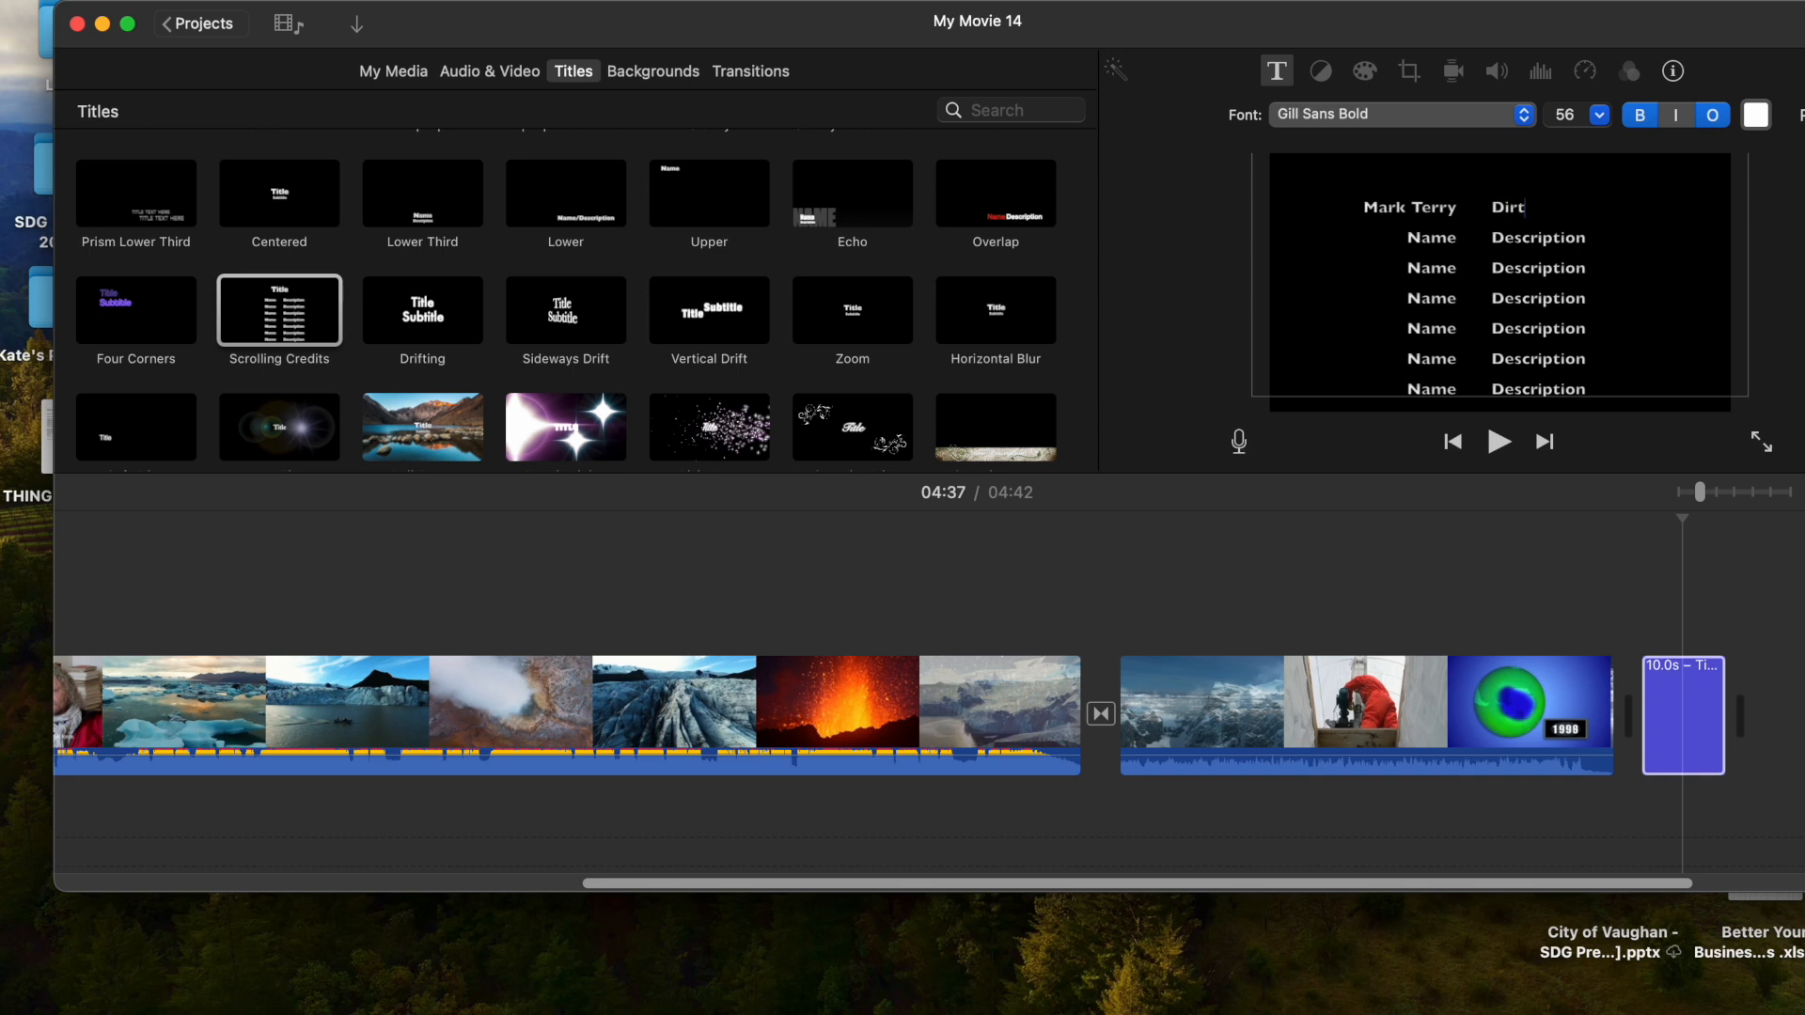
pyautogui.write('ctor')
pyautogui.press('BackSpace')
# Play the movie from the end of the last Antarctica clip through the scrolling credits
pyautogui.click(1669, 732)
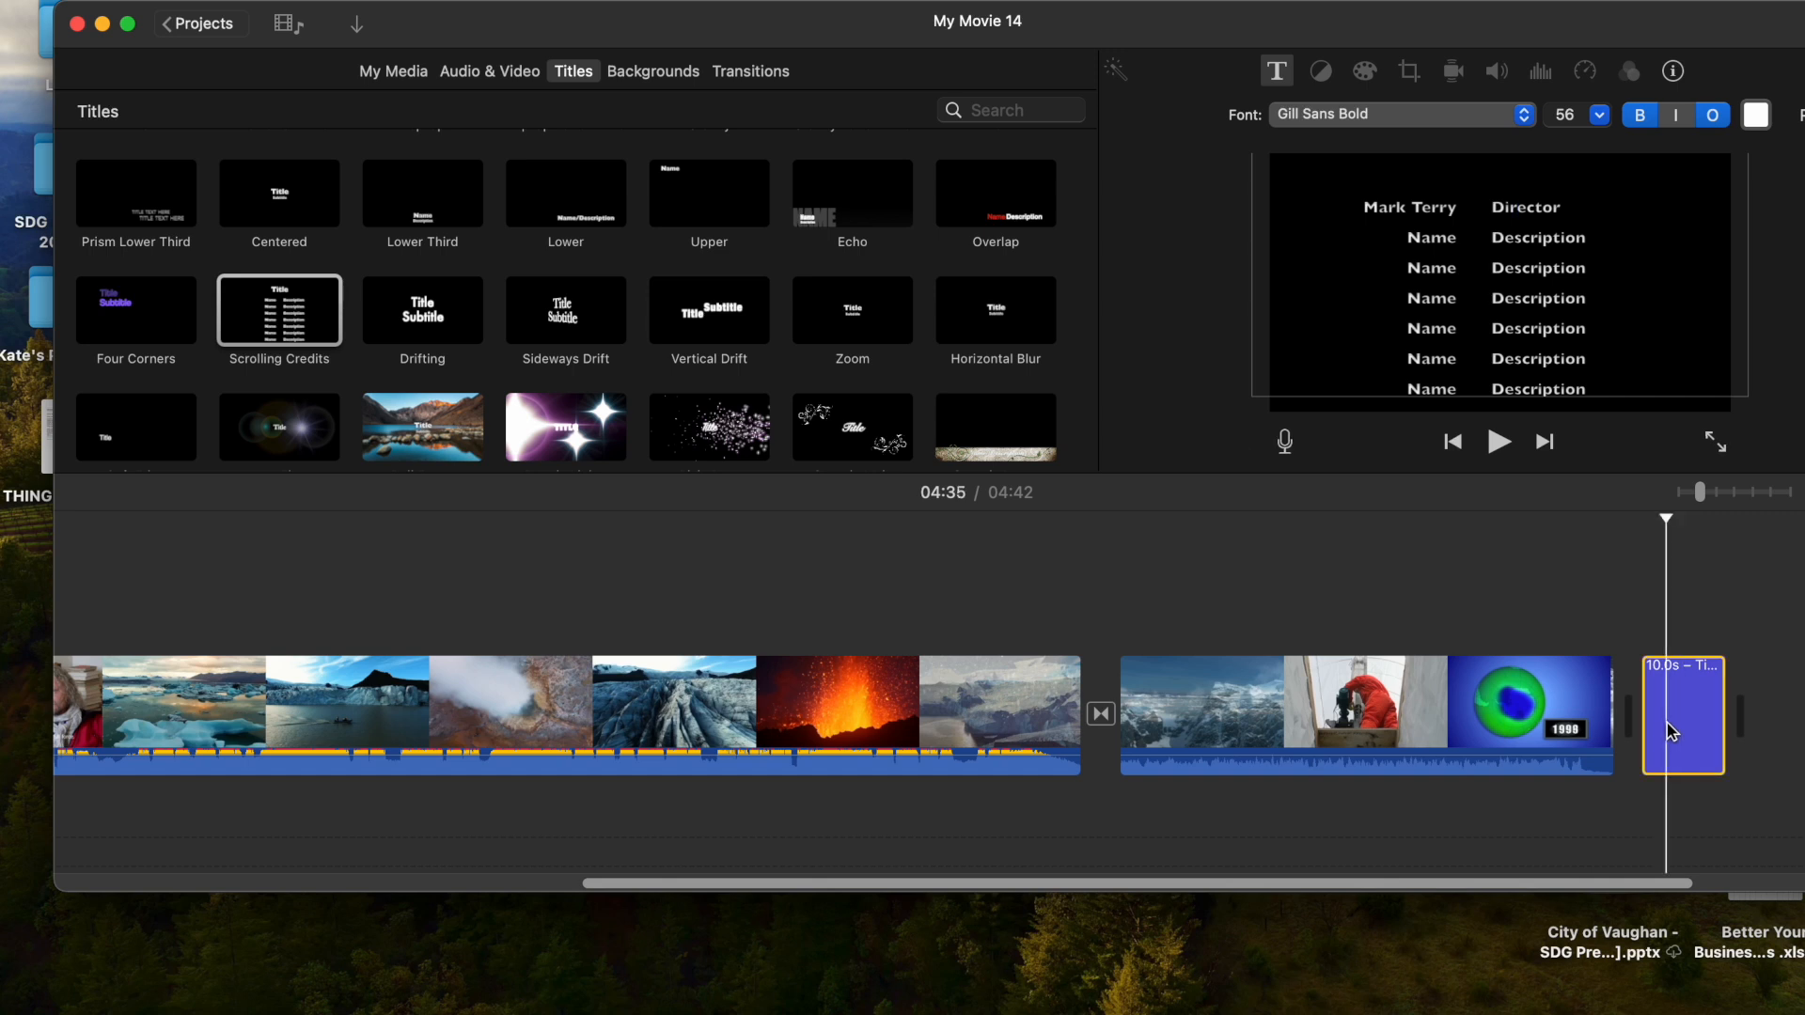
pyautogui.click(1599, 729)
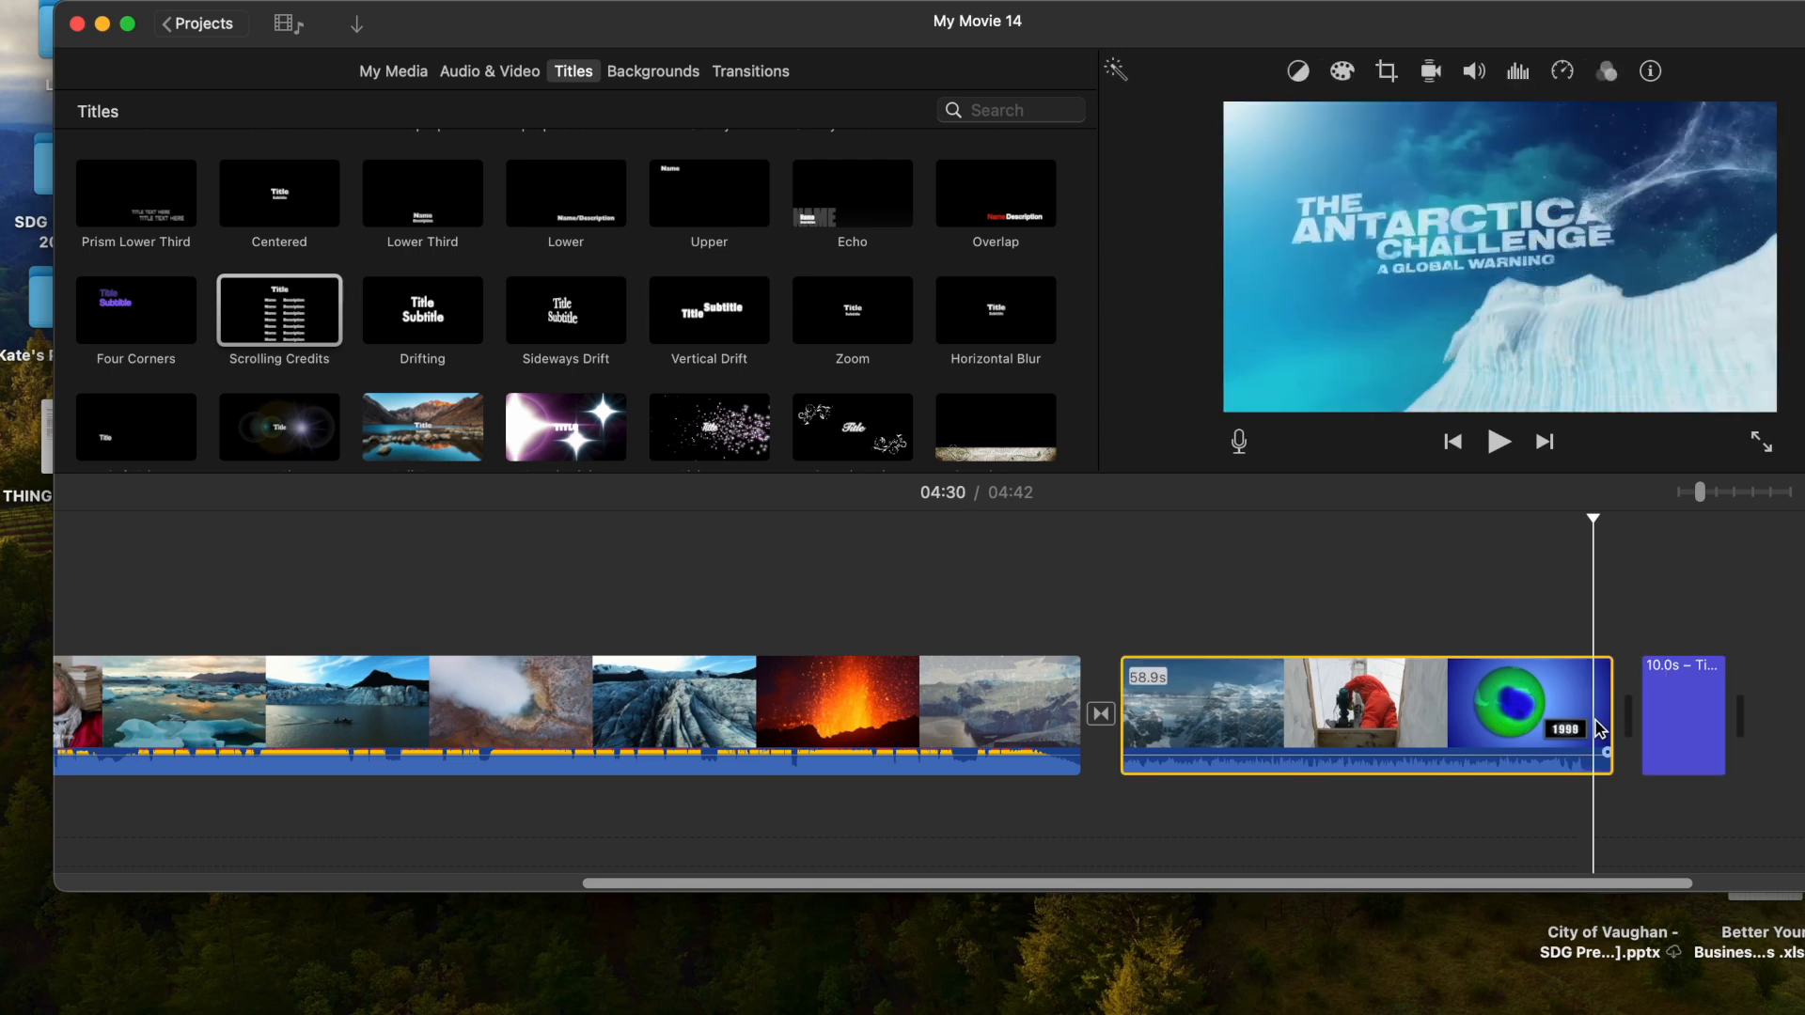
pyautogui.press('space')
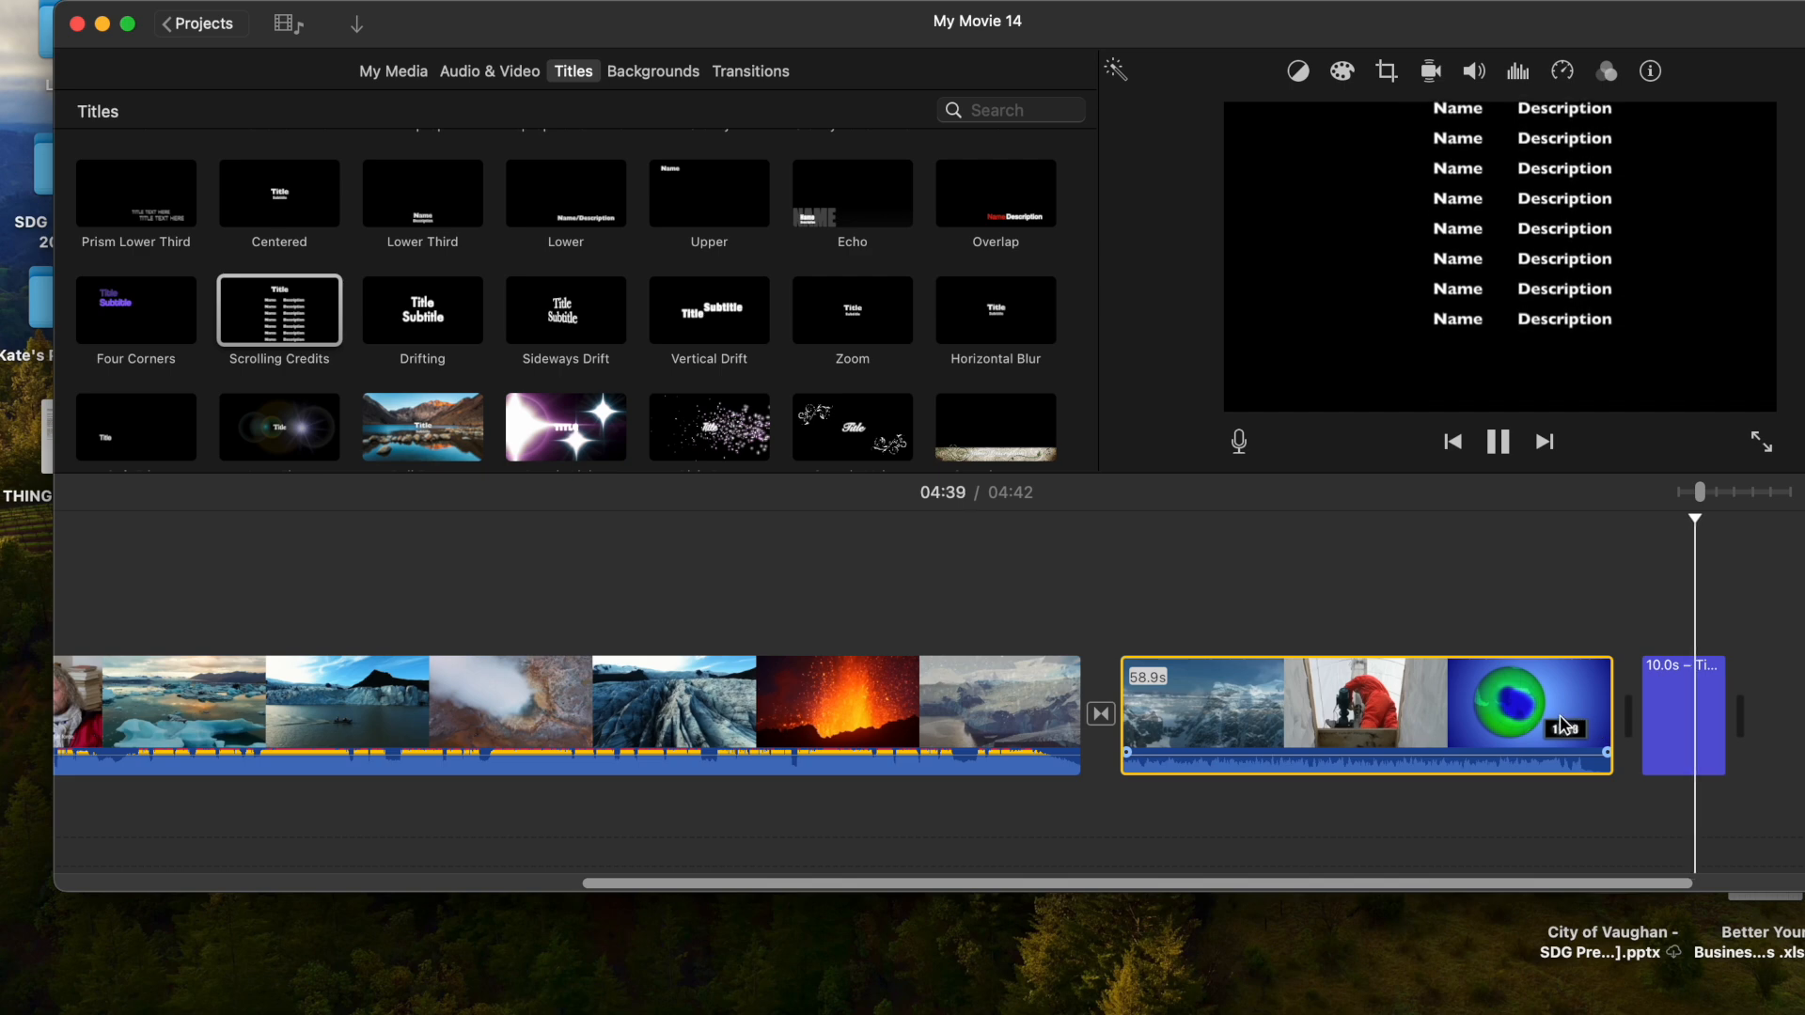
pyautogui.press('space')
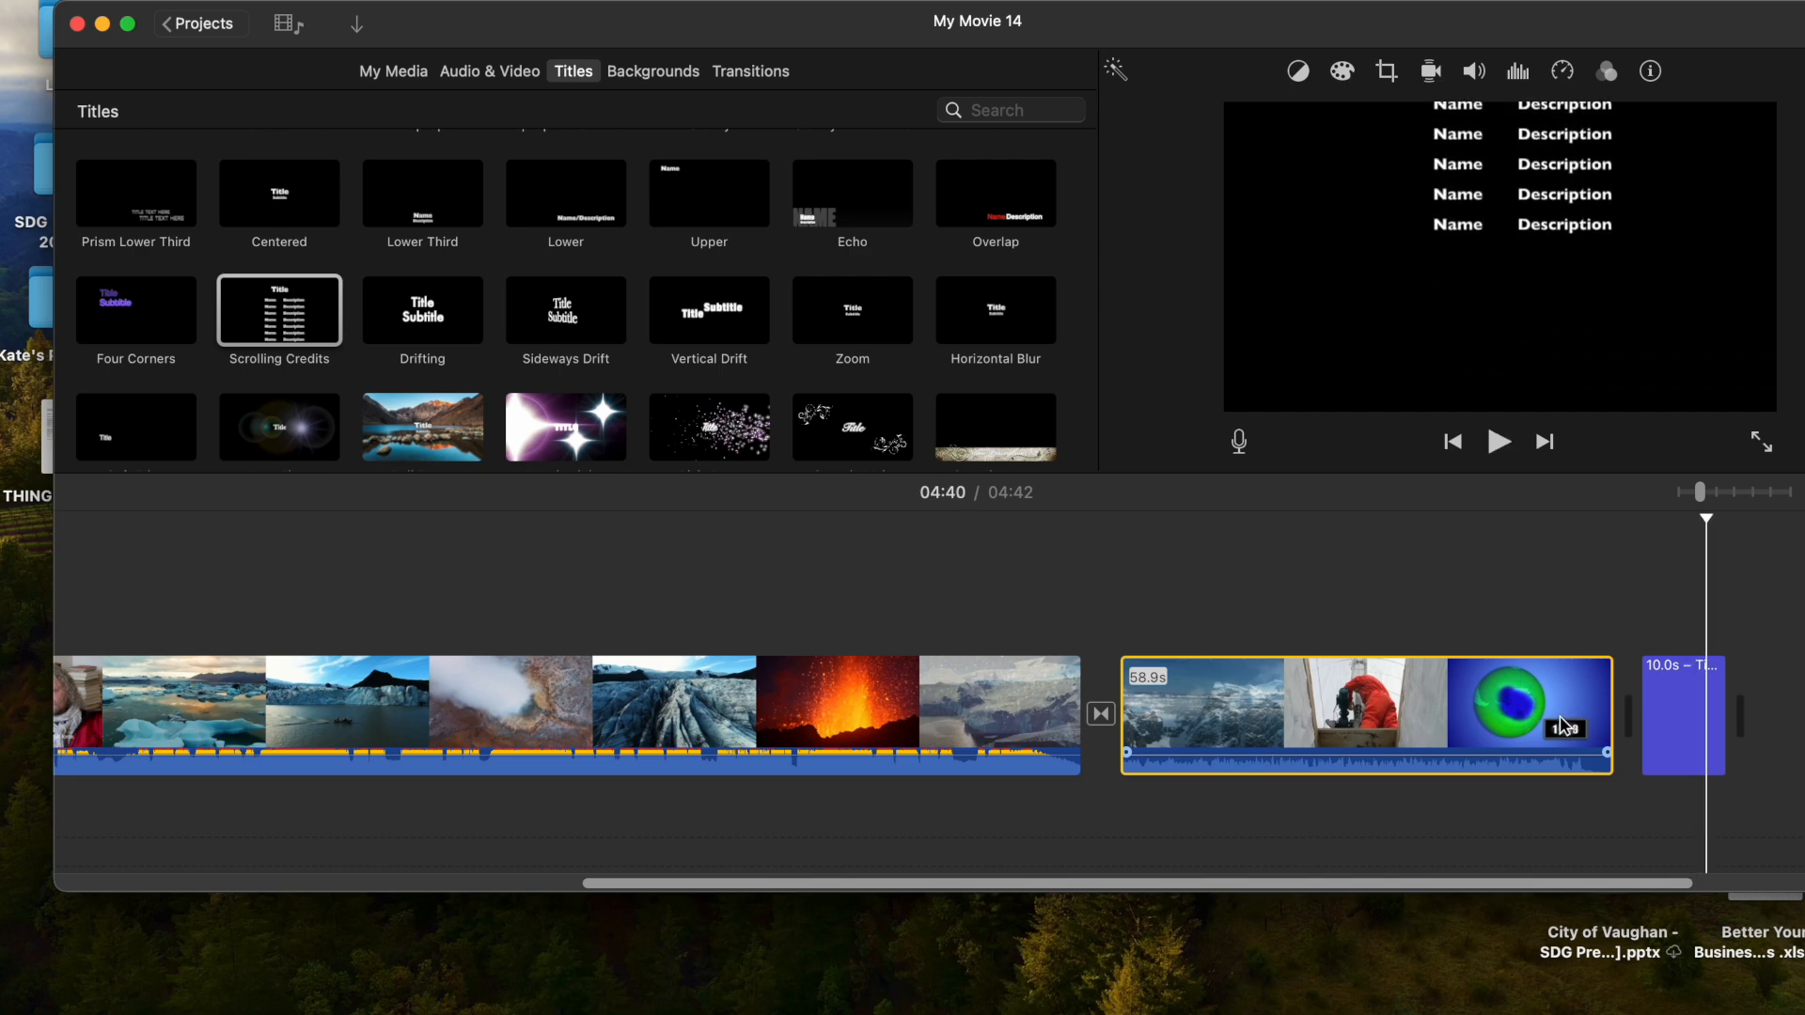
# Add a Line title at the very start of the movie, before the first Antarctica clip
pyautogui.hscroll(-5, 369, 696)
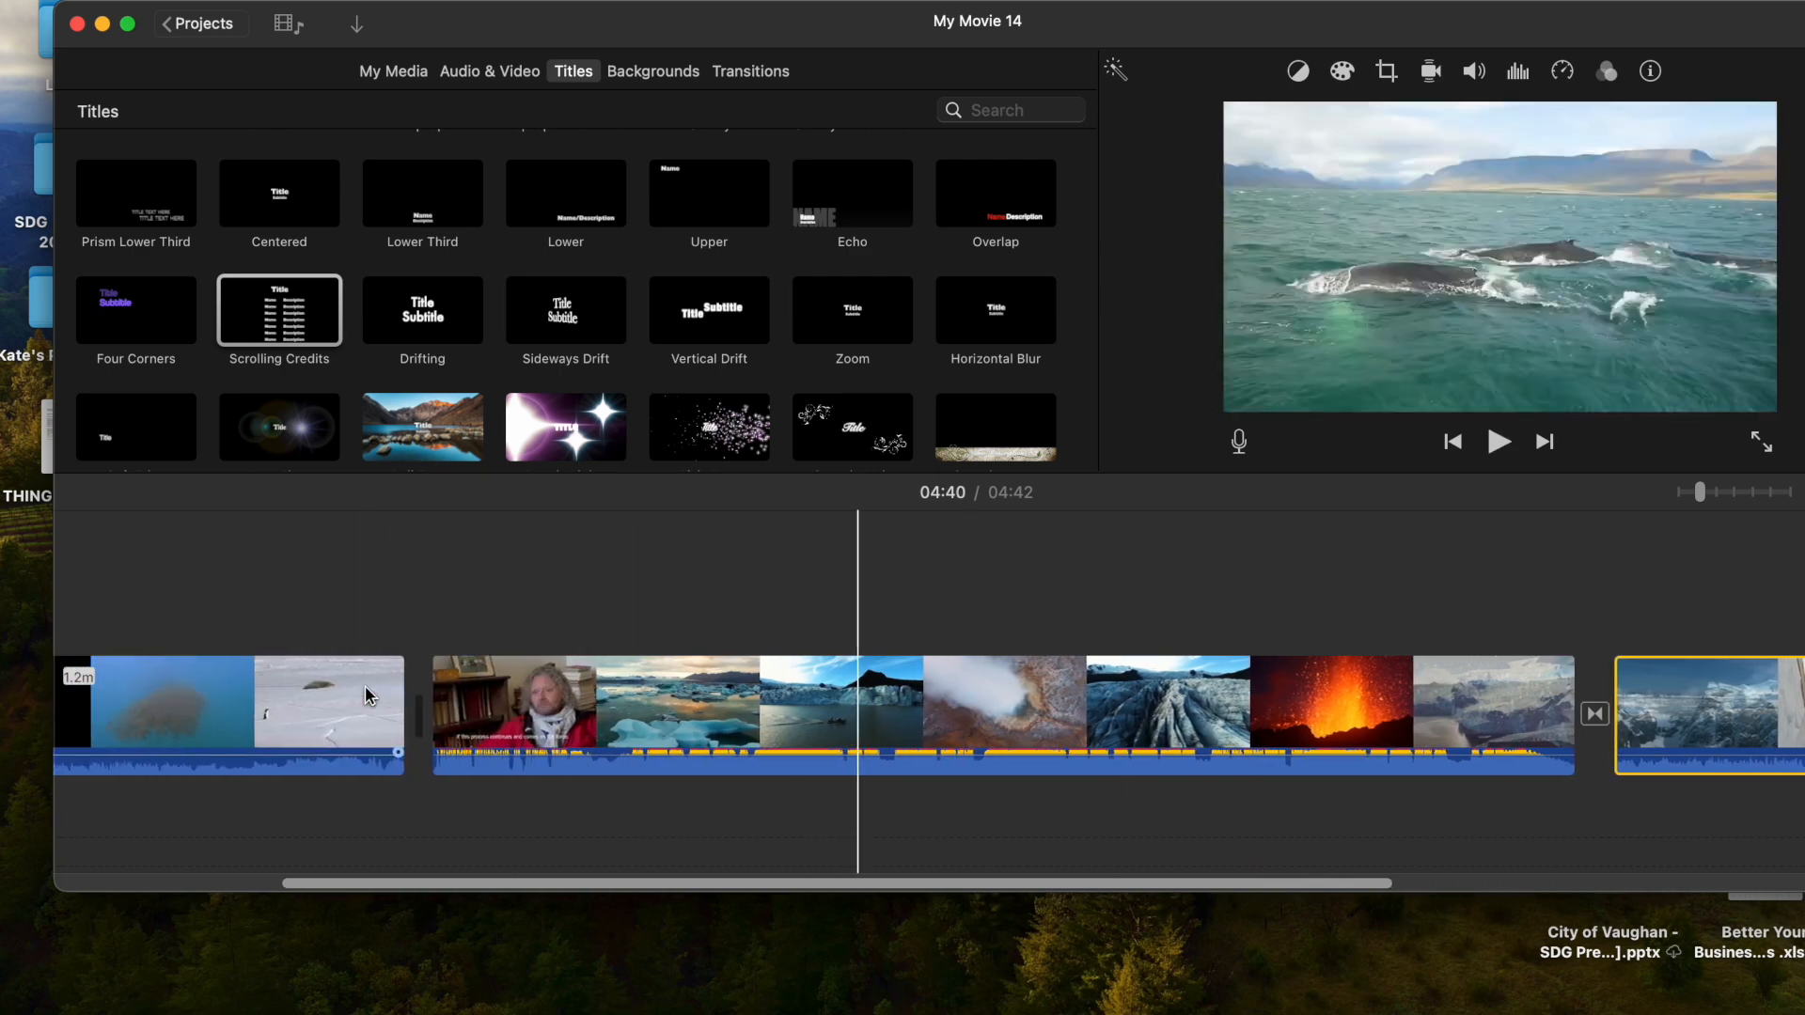
pyautogui.hscroll(-4, 370, 696)
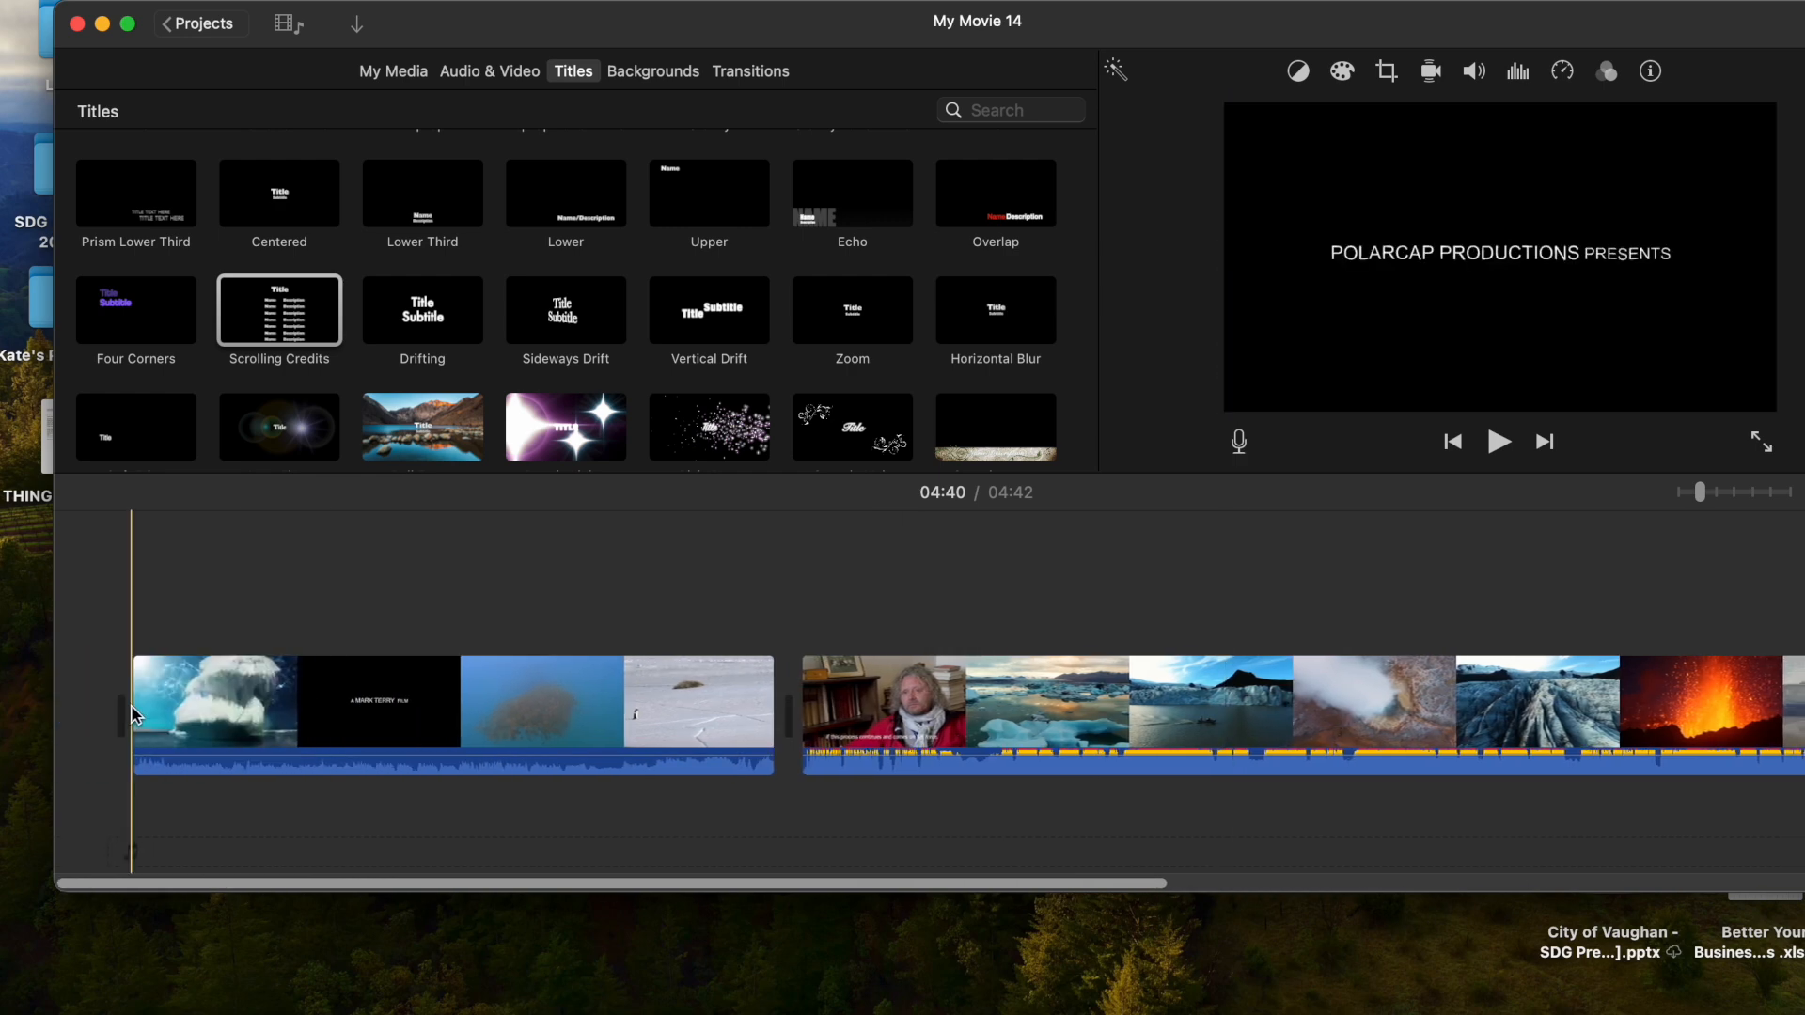
pyautogui.scroll(5, 512, 273)
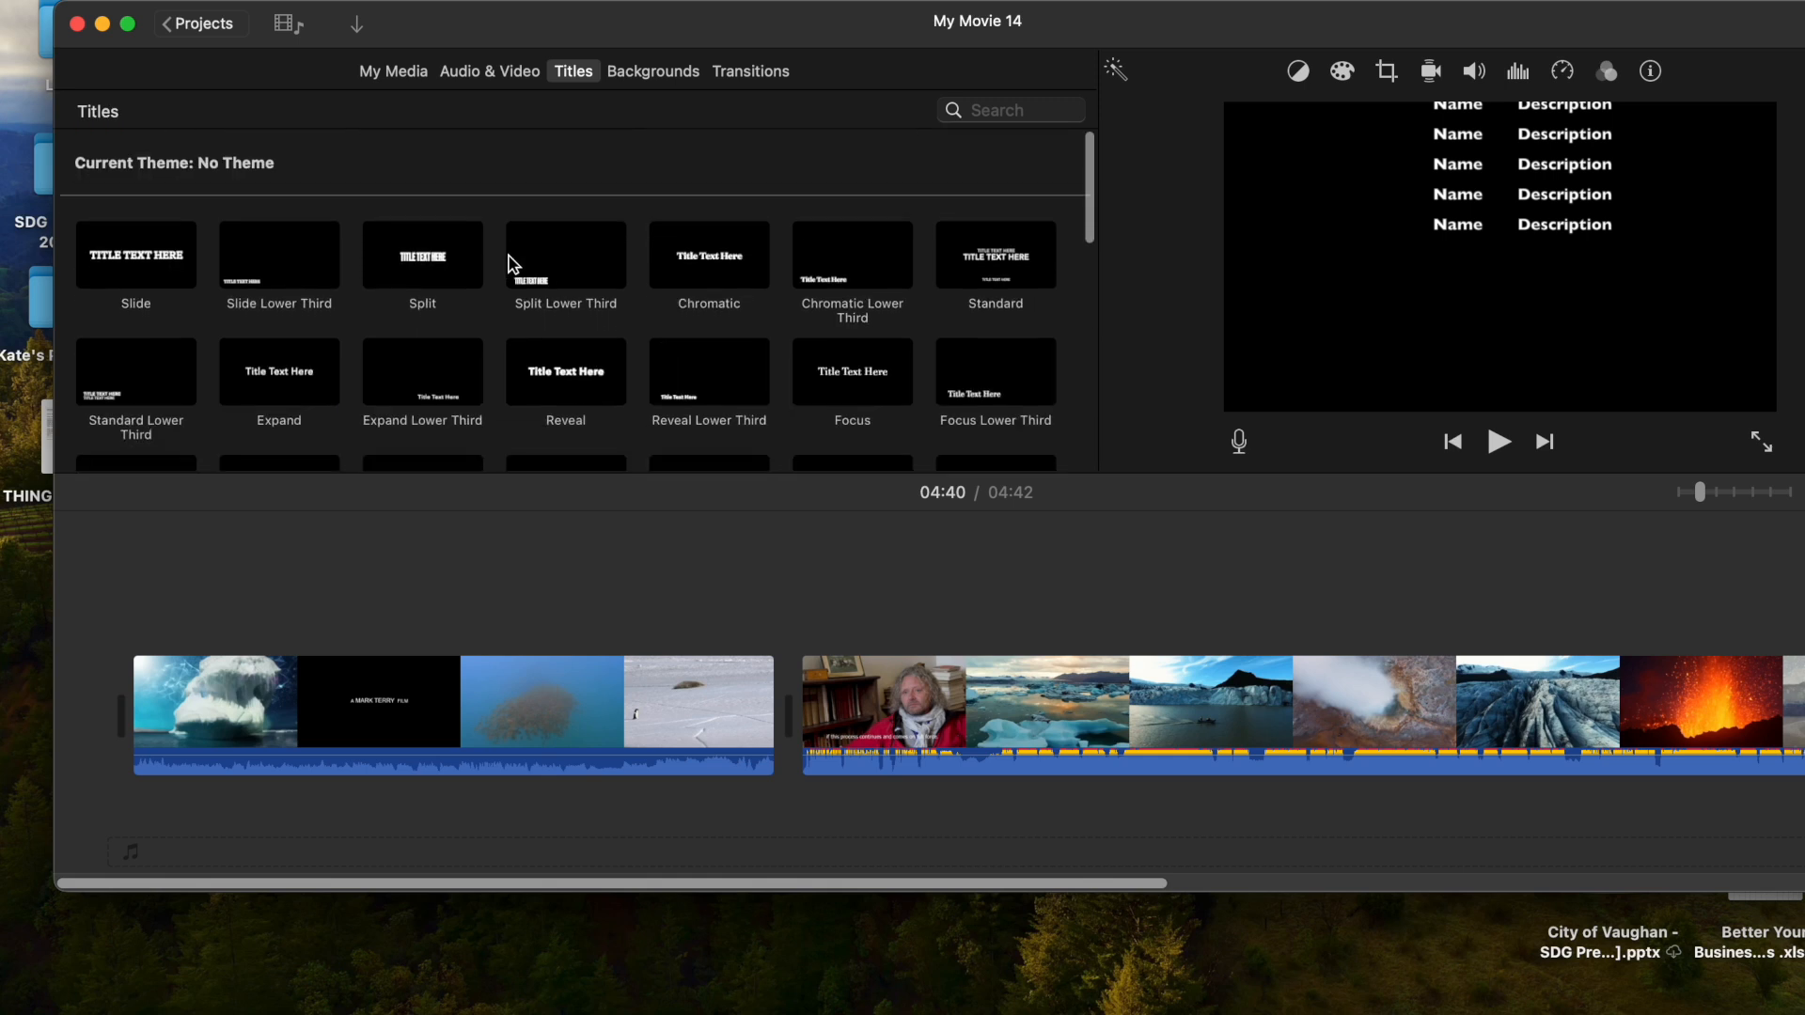
pyautogui.scroll(-4, 512, 265)
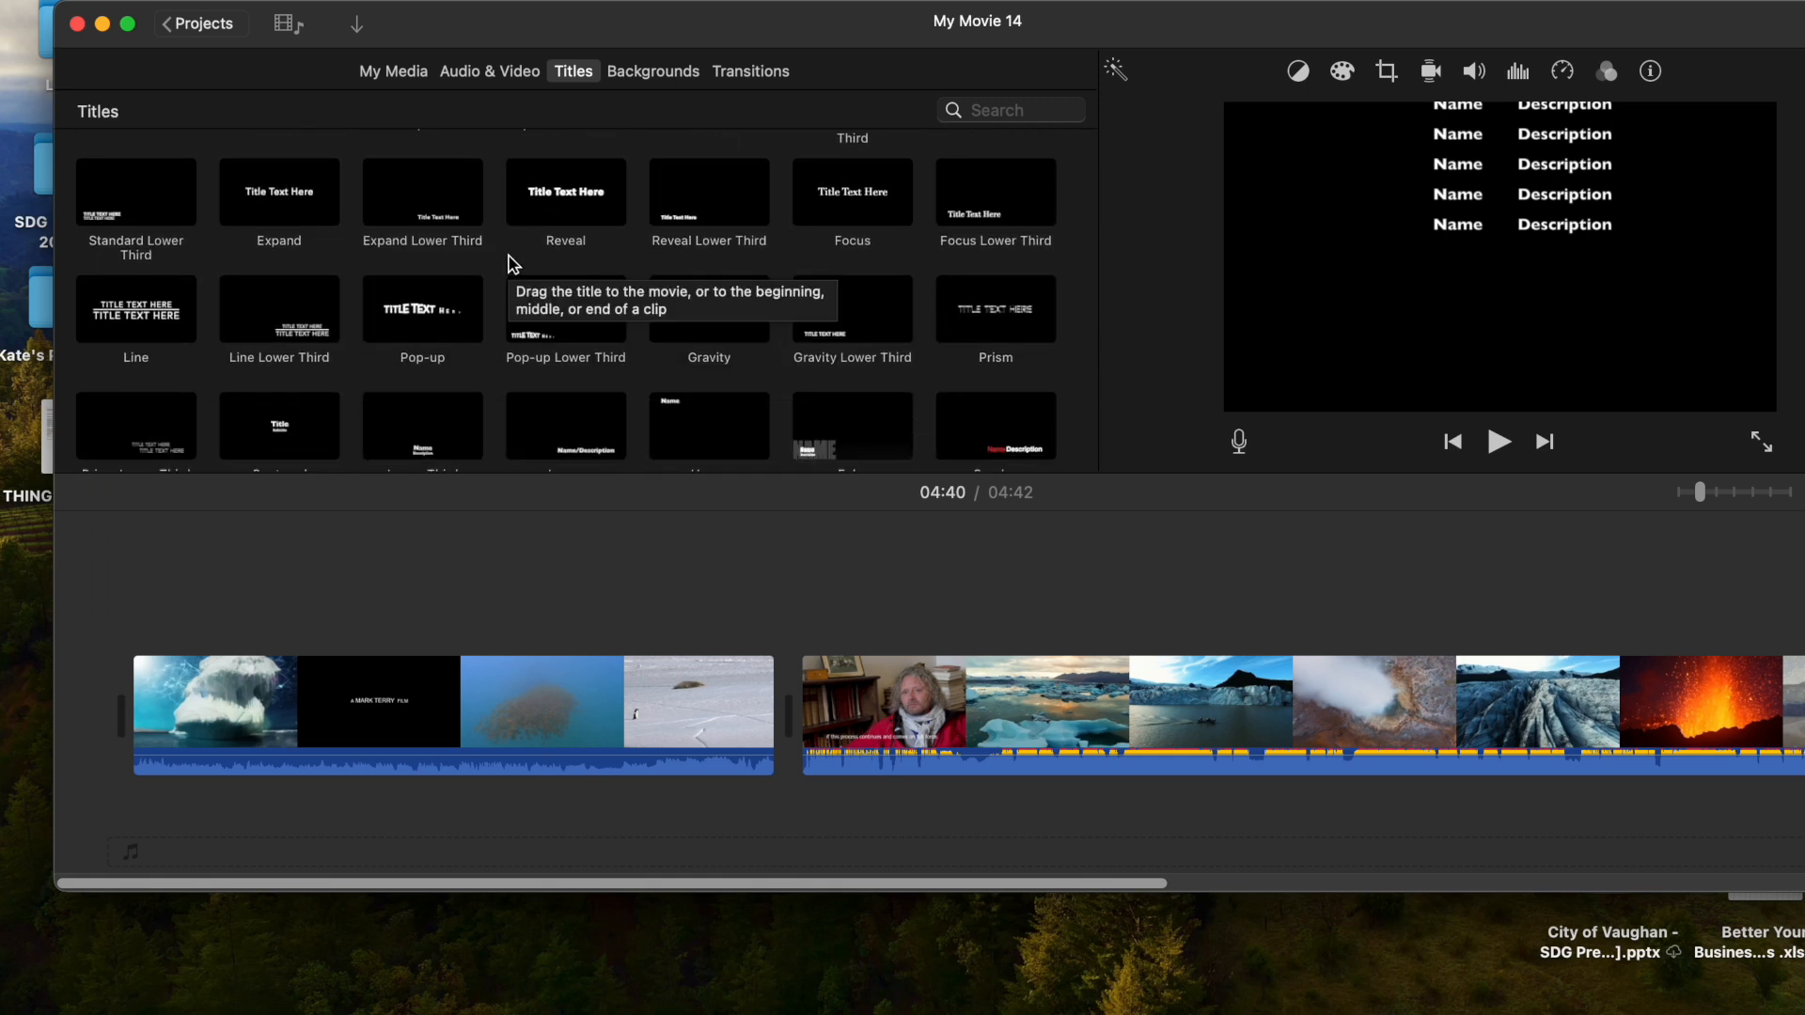
pyautogui.click(163, 322)
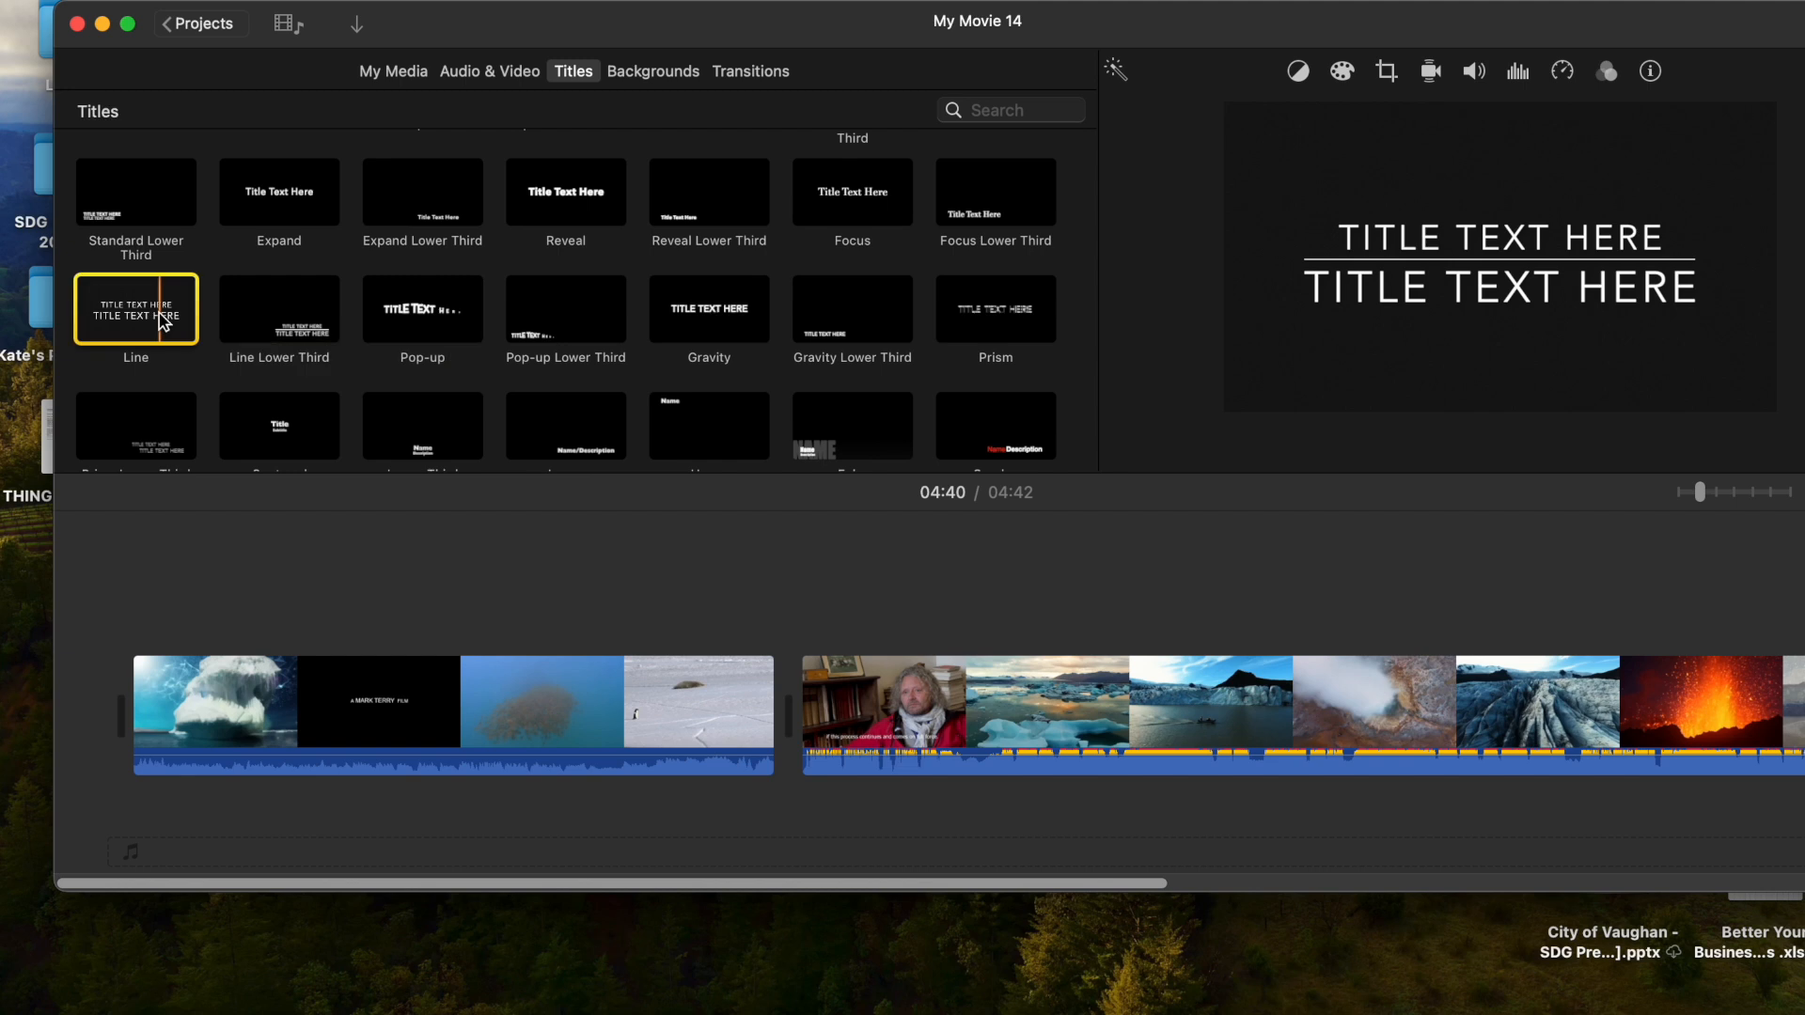
pyautogui.moveTo(164, 321); pyautogui.dragTo(118, 738)
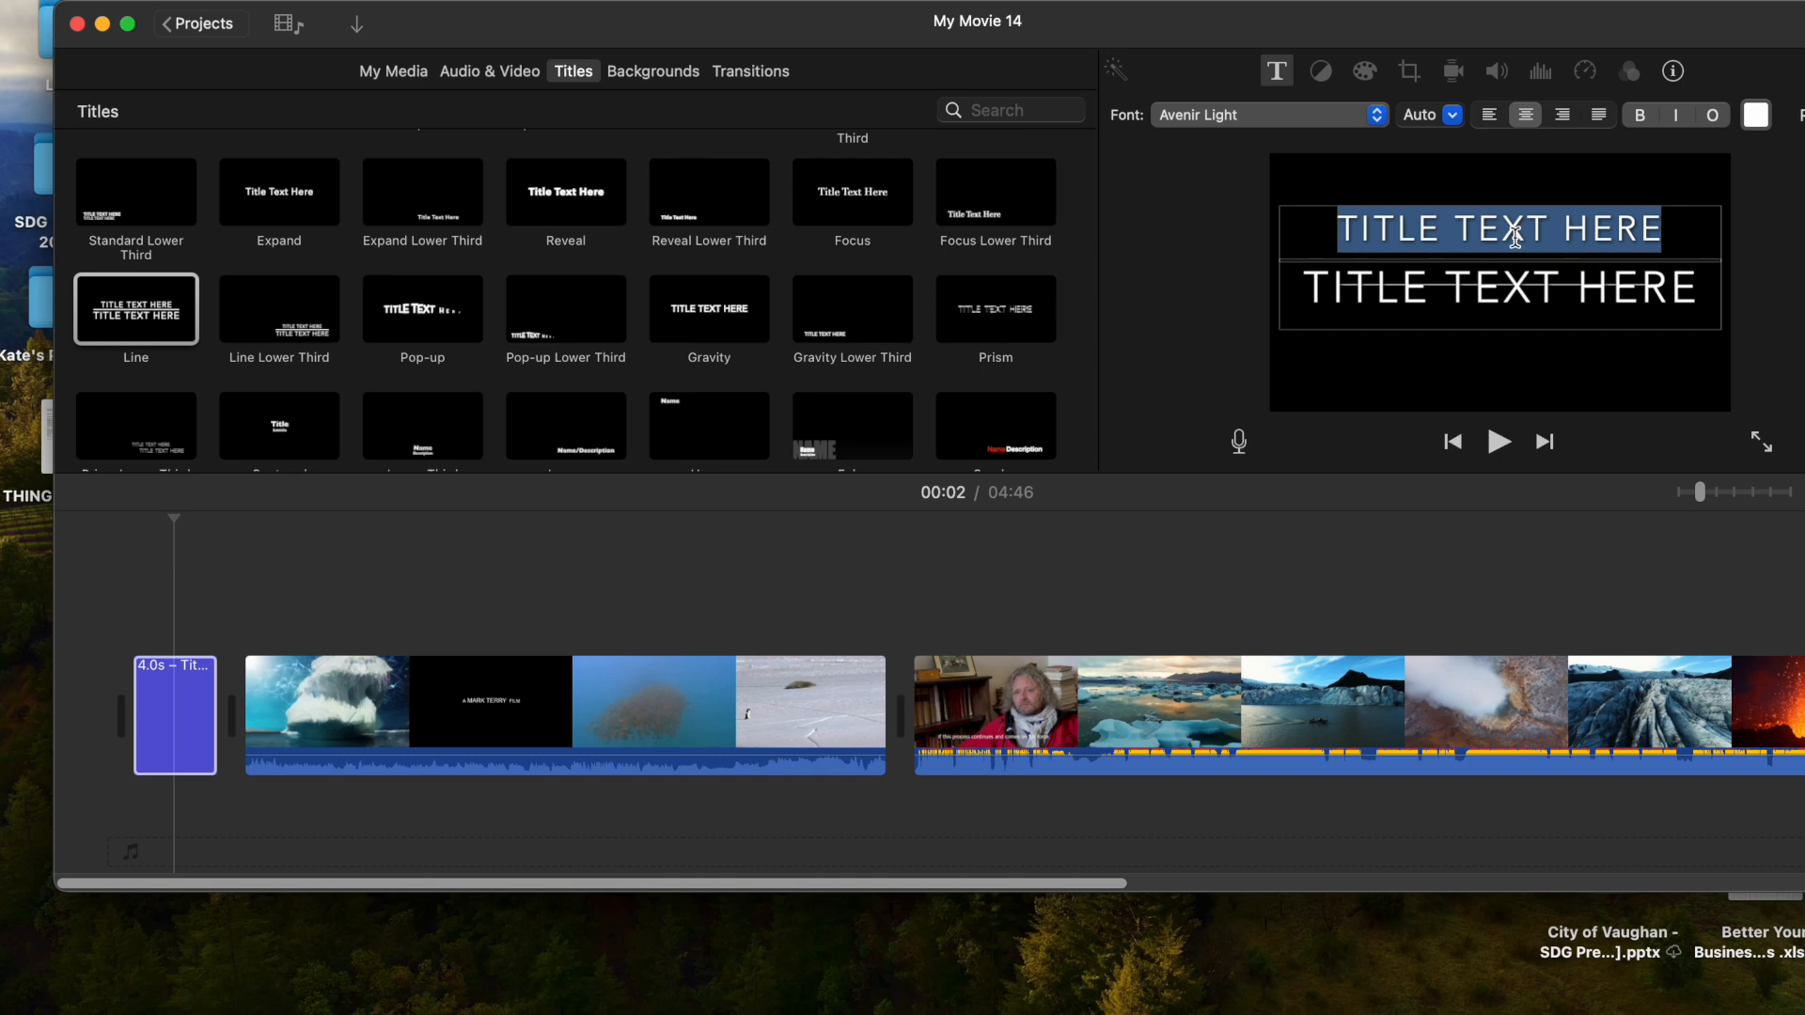
# Set the opening title's upper line to "YOUR NAME" and its lower line to "DIGITAL PROFILE"
pyautogui.write('YOUR NAME')
pyautogui.click(1516, 301)
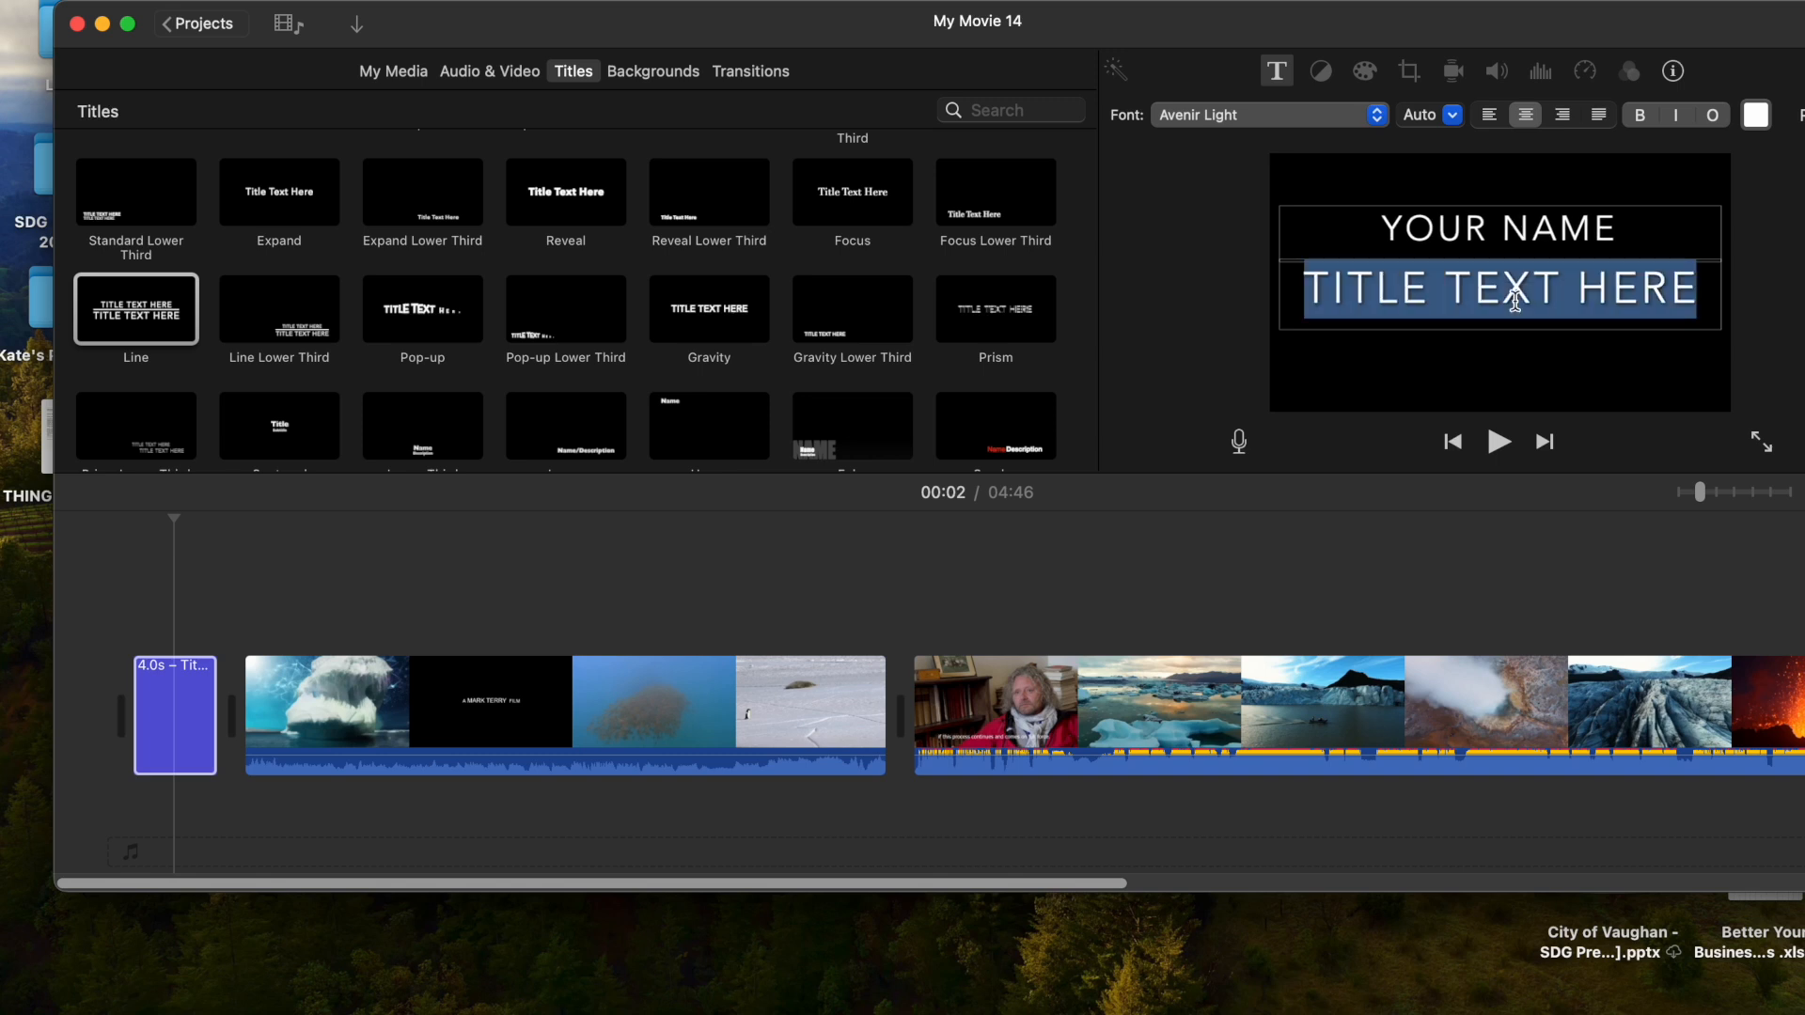
pyautogui.write('D')
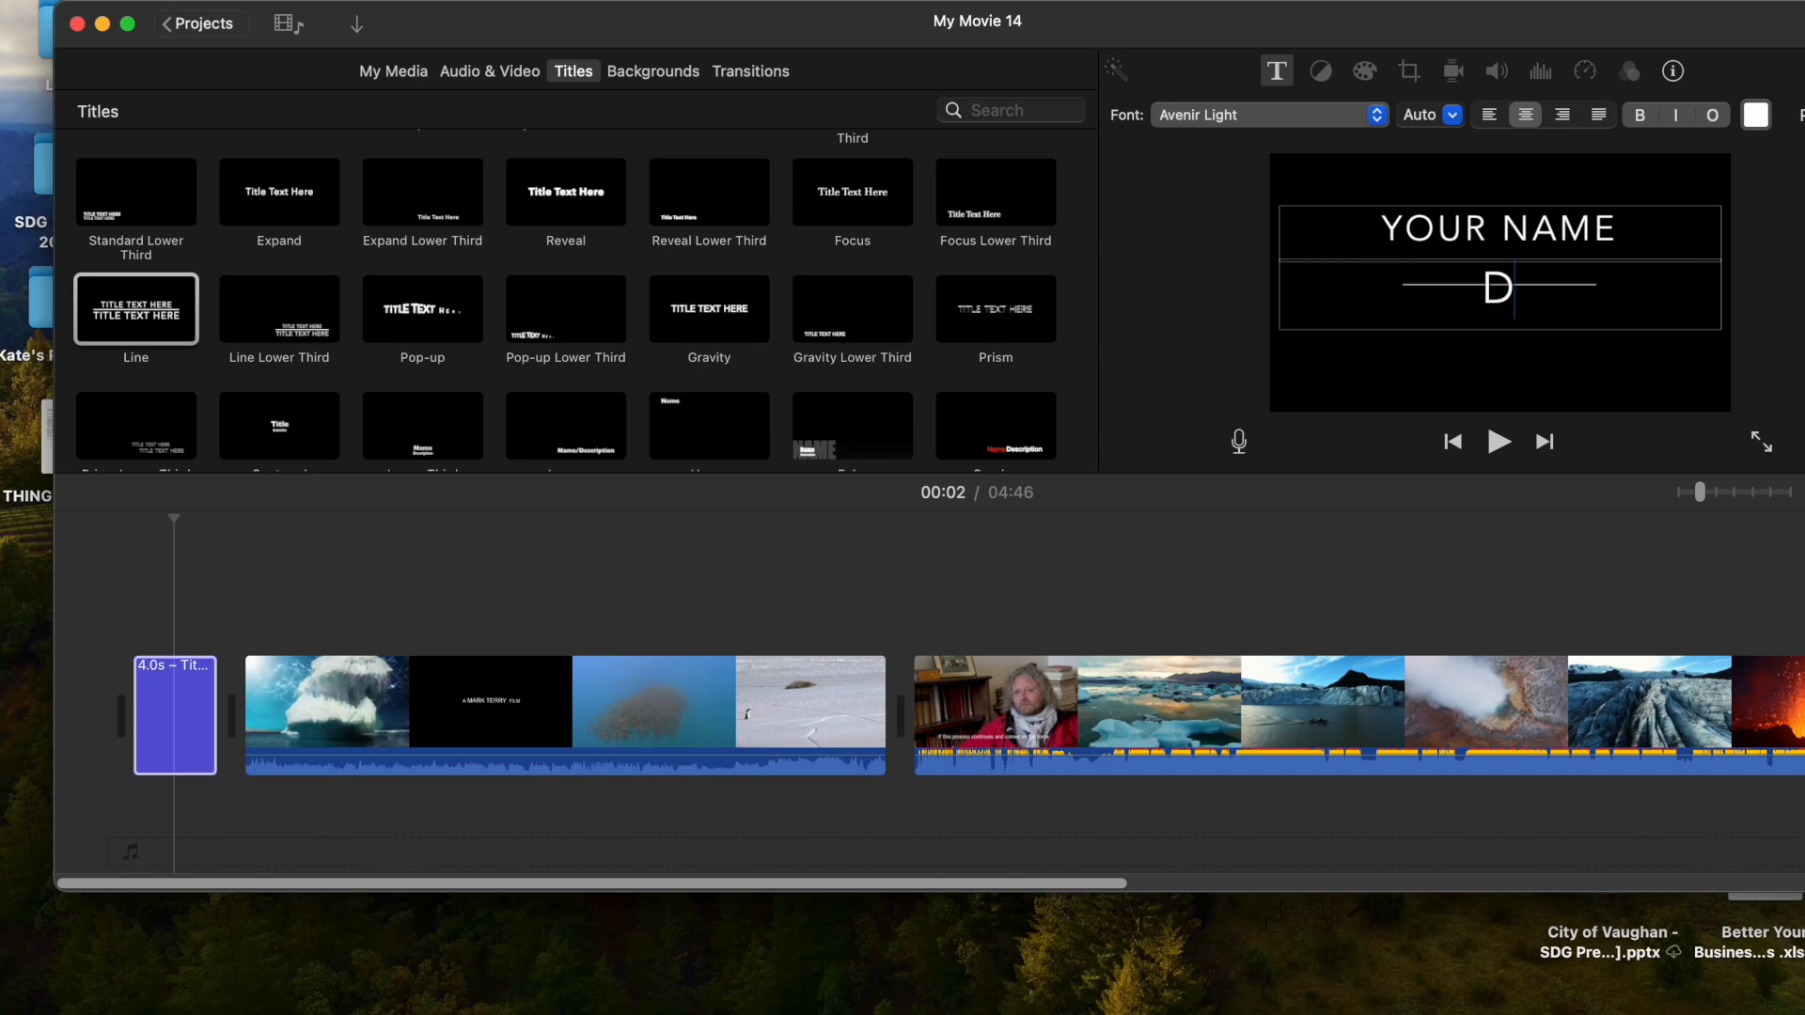
pyautogui.write('IGITAL PROFILE')
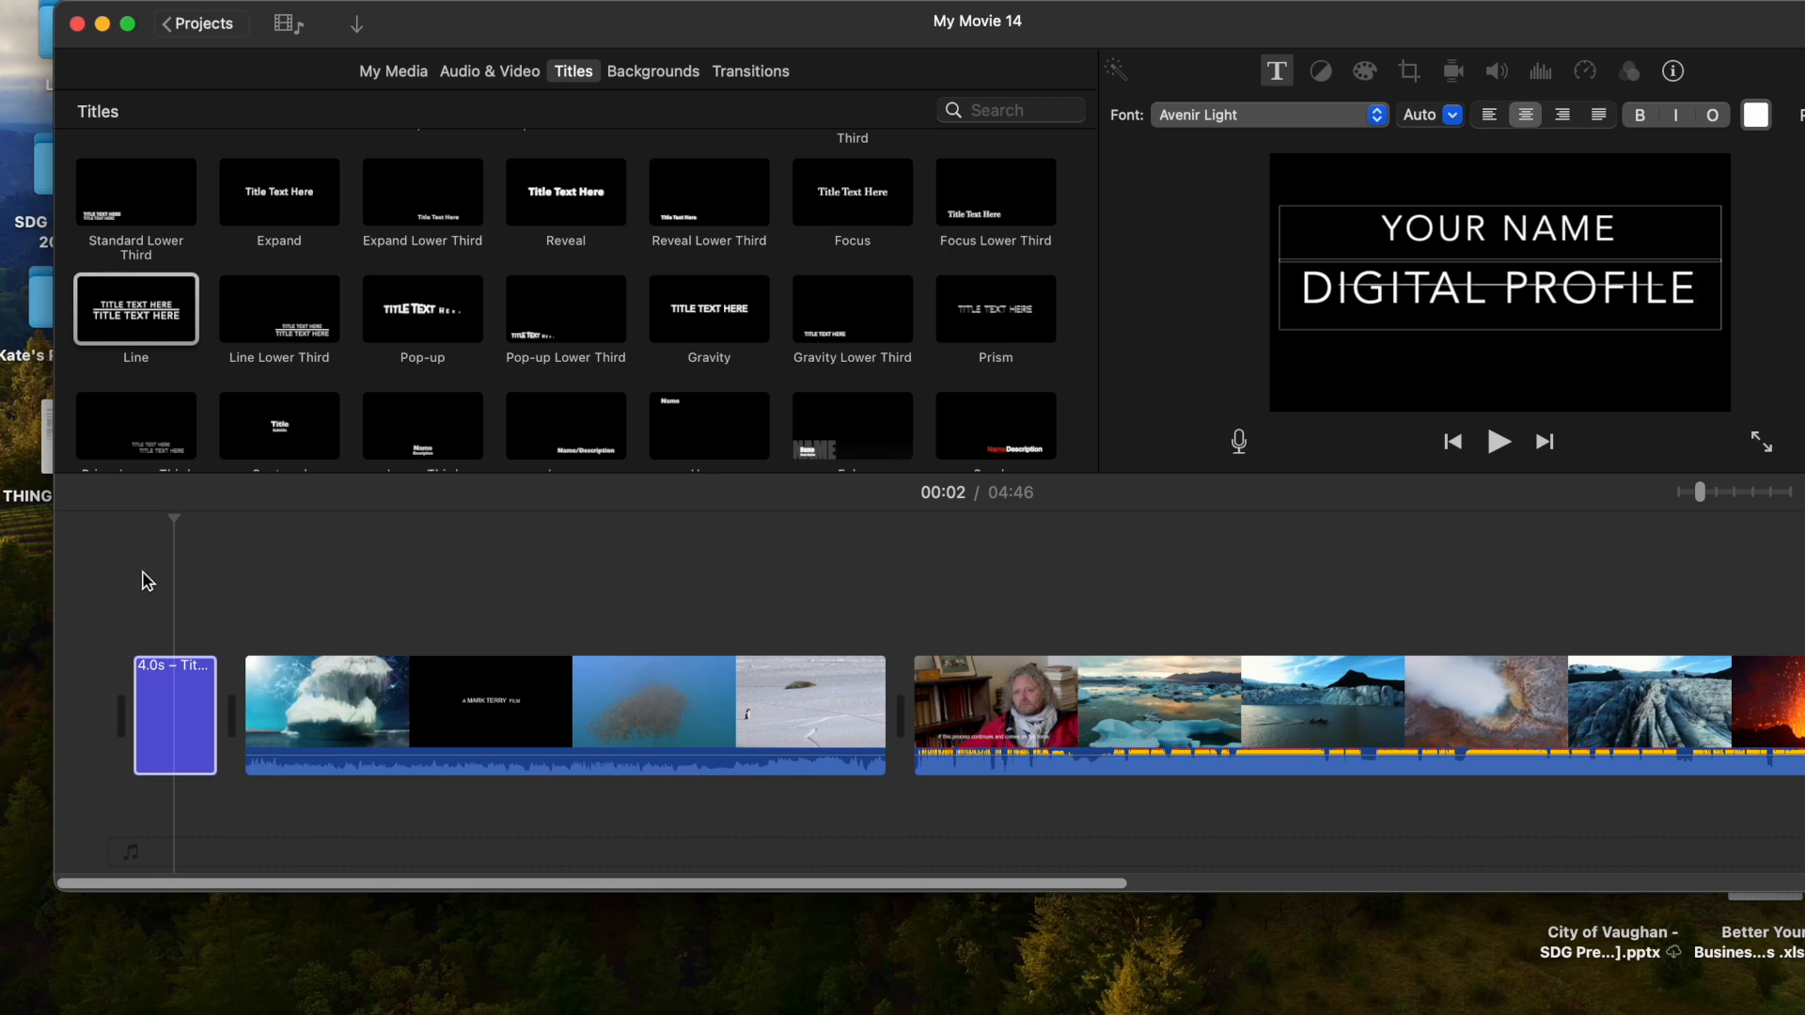
# Play the movie from the opening title into the first Antarctica clip
pyautogui.click(147, 707)
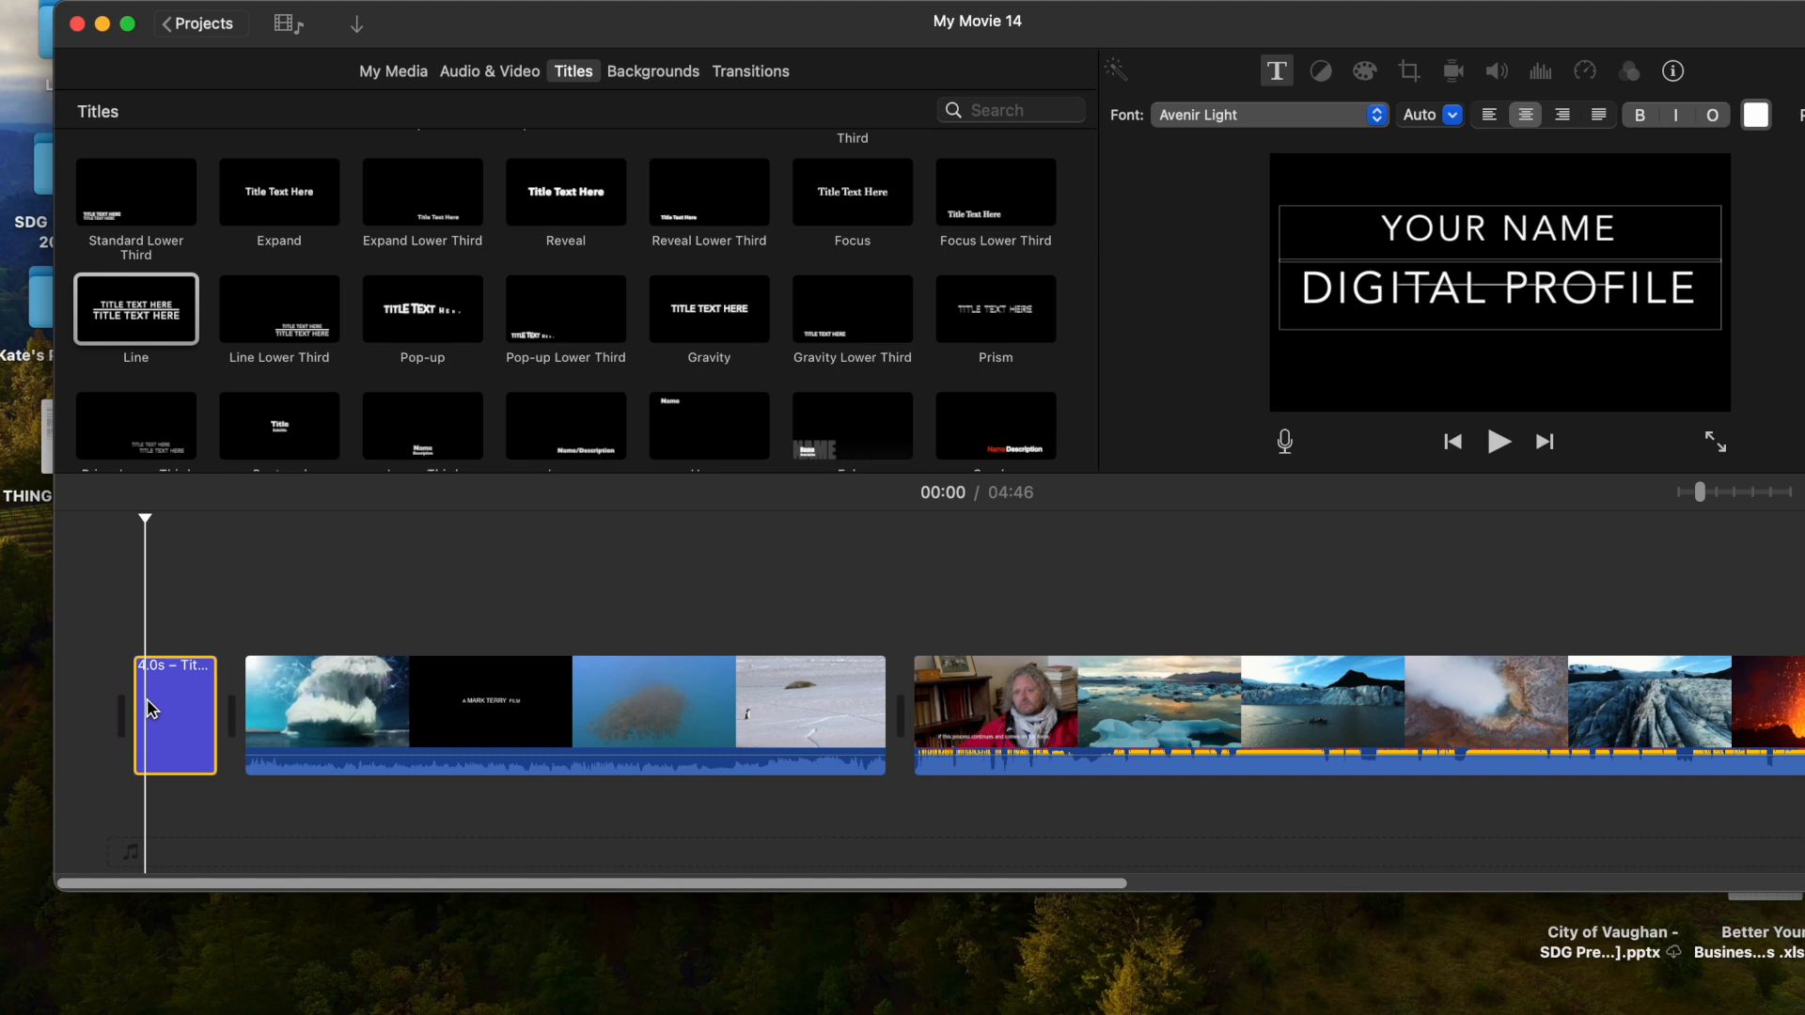
pyautogui.press('space')
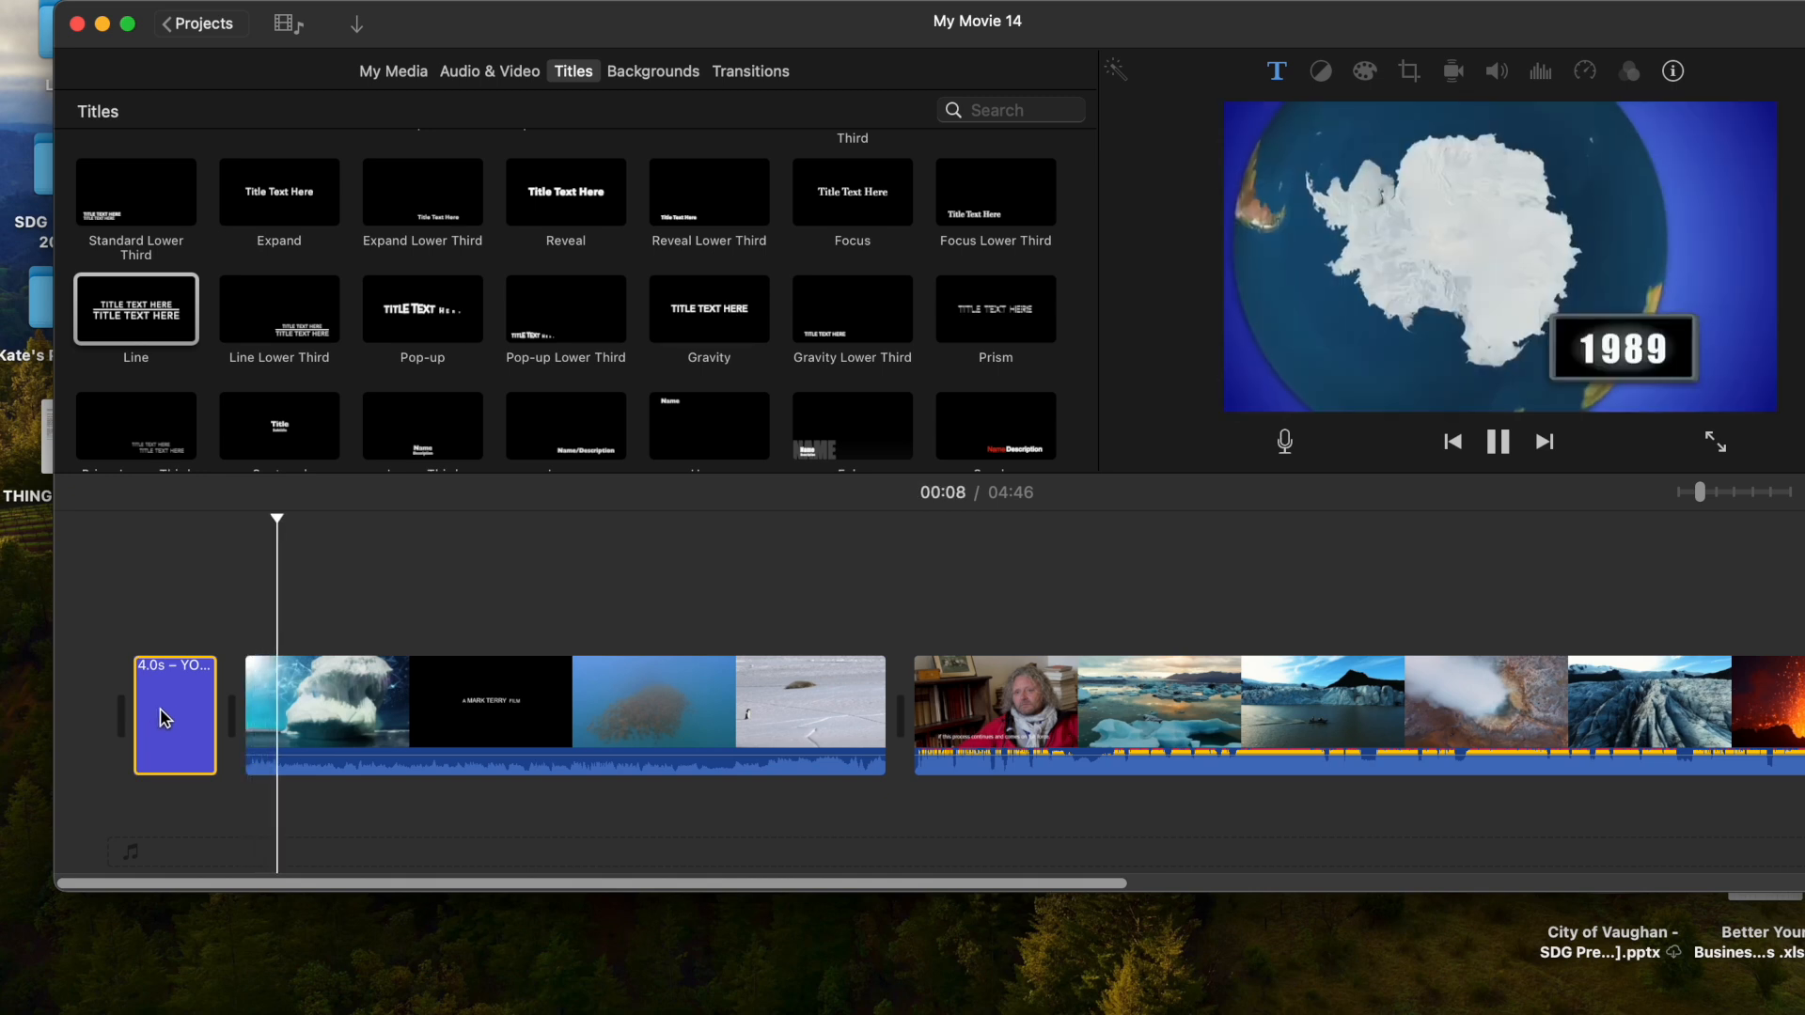
pyautogui.press('space')
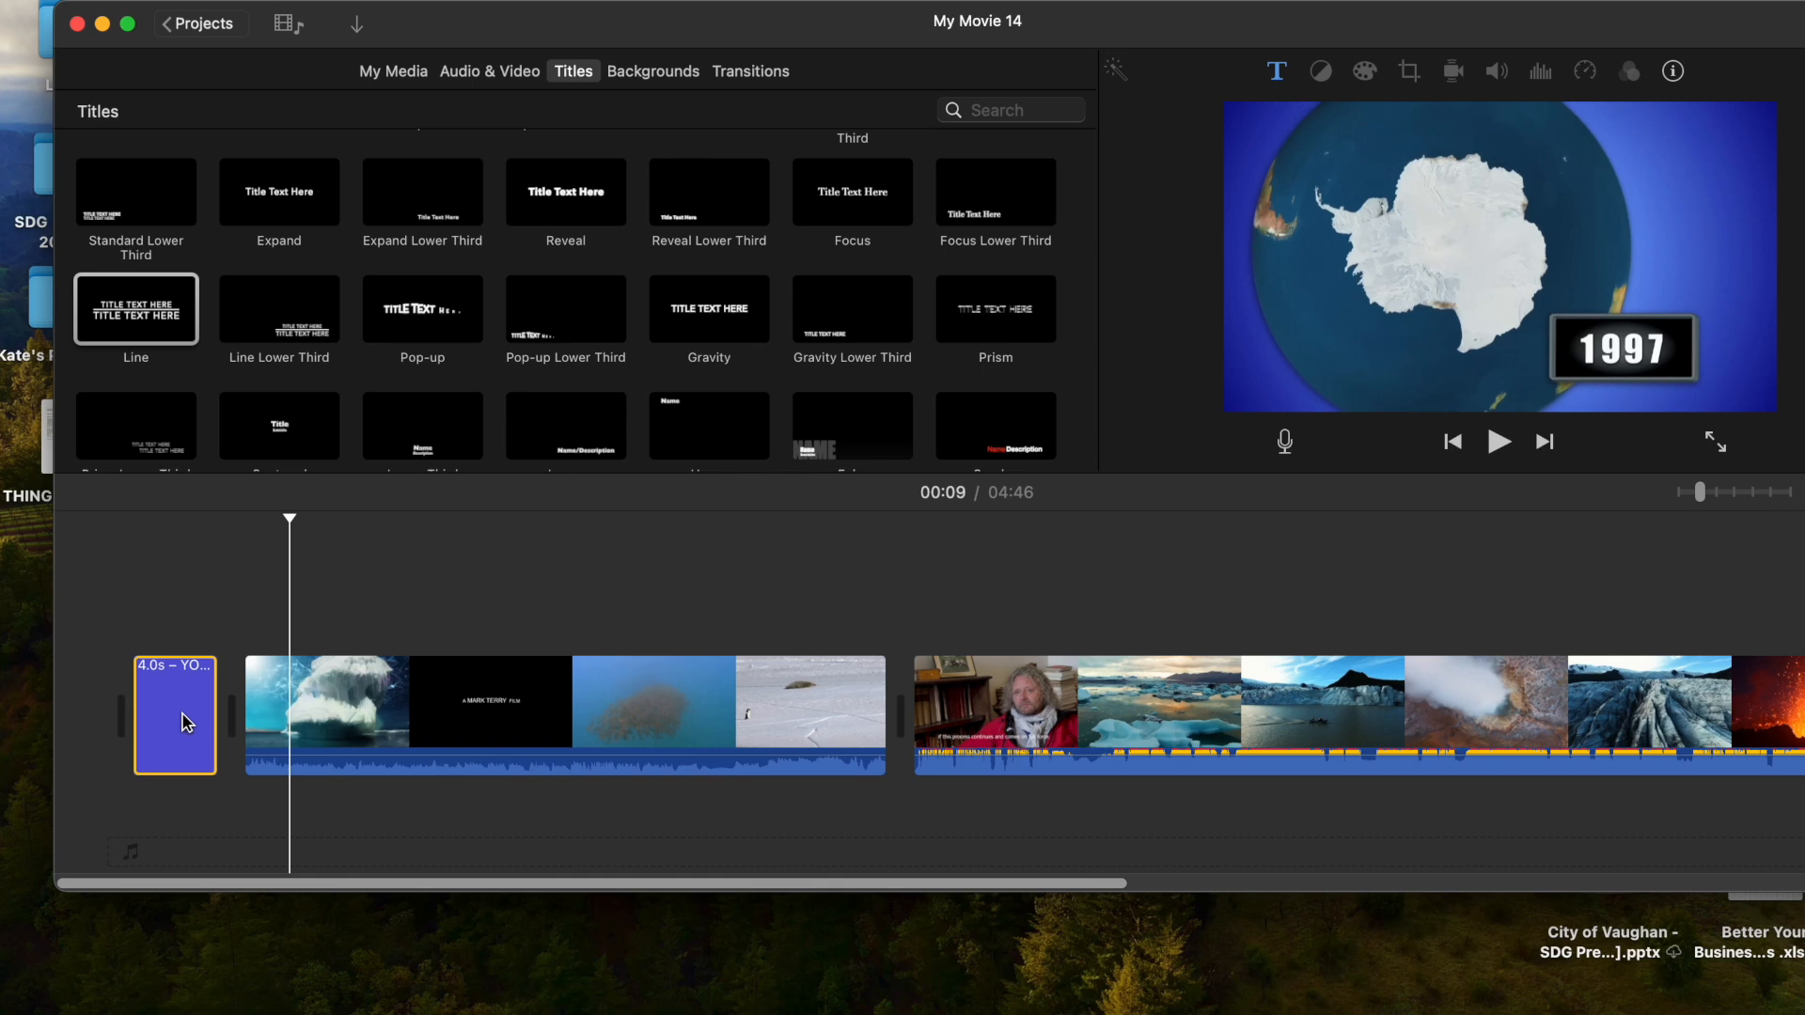
pyautogui.press('space')
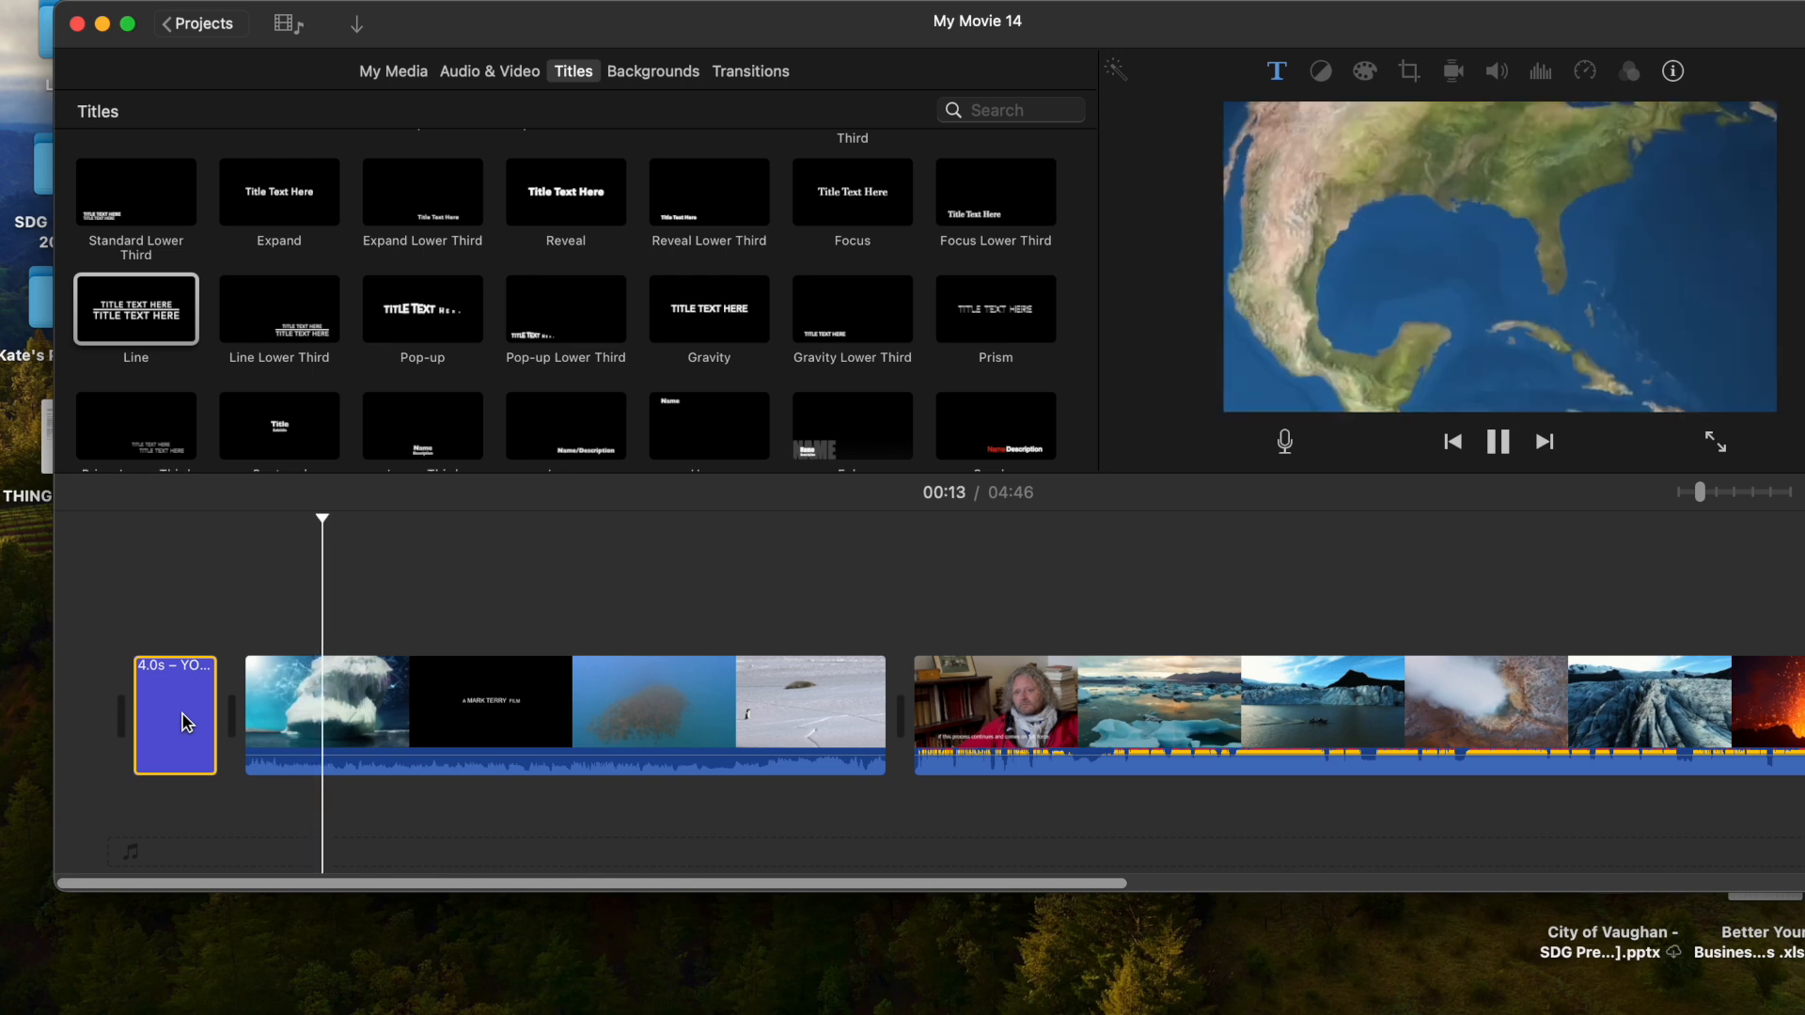
pyautogui.press('space')
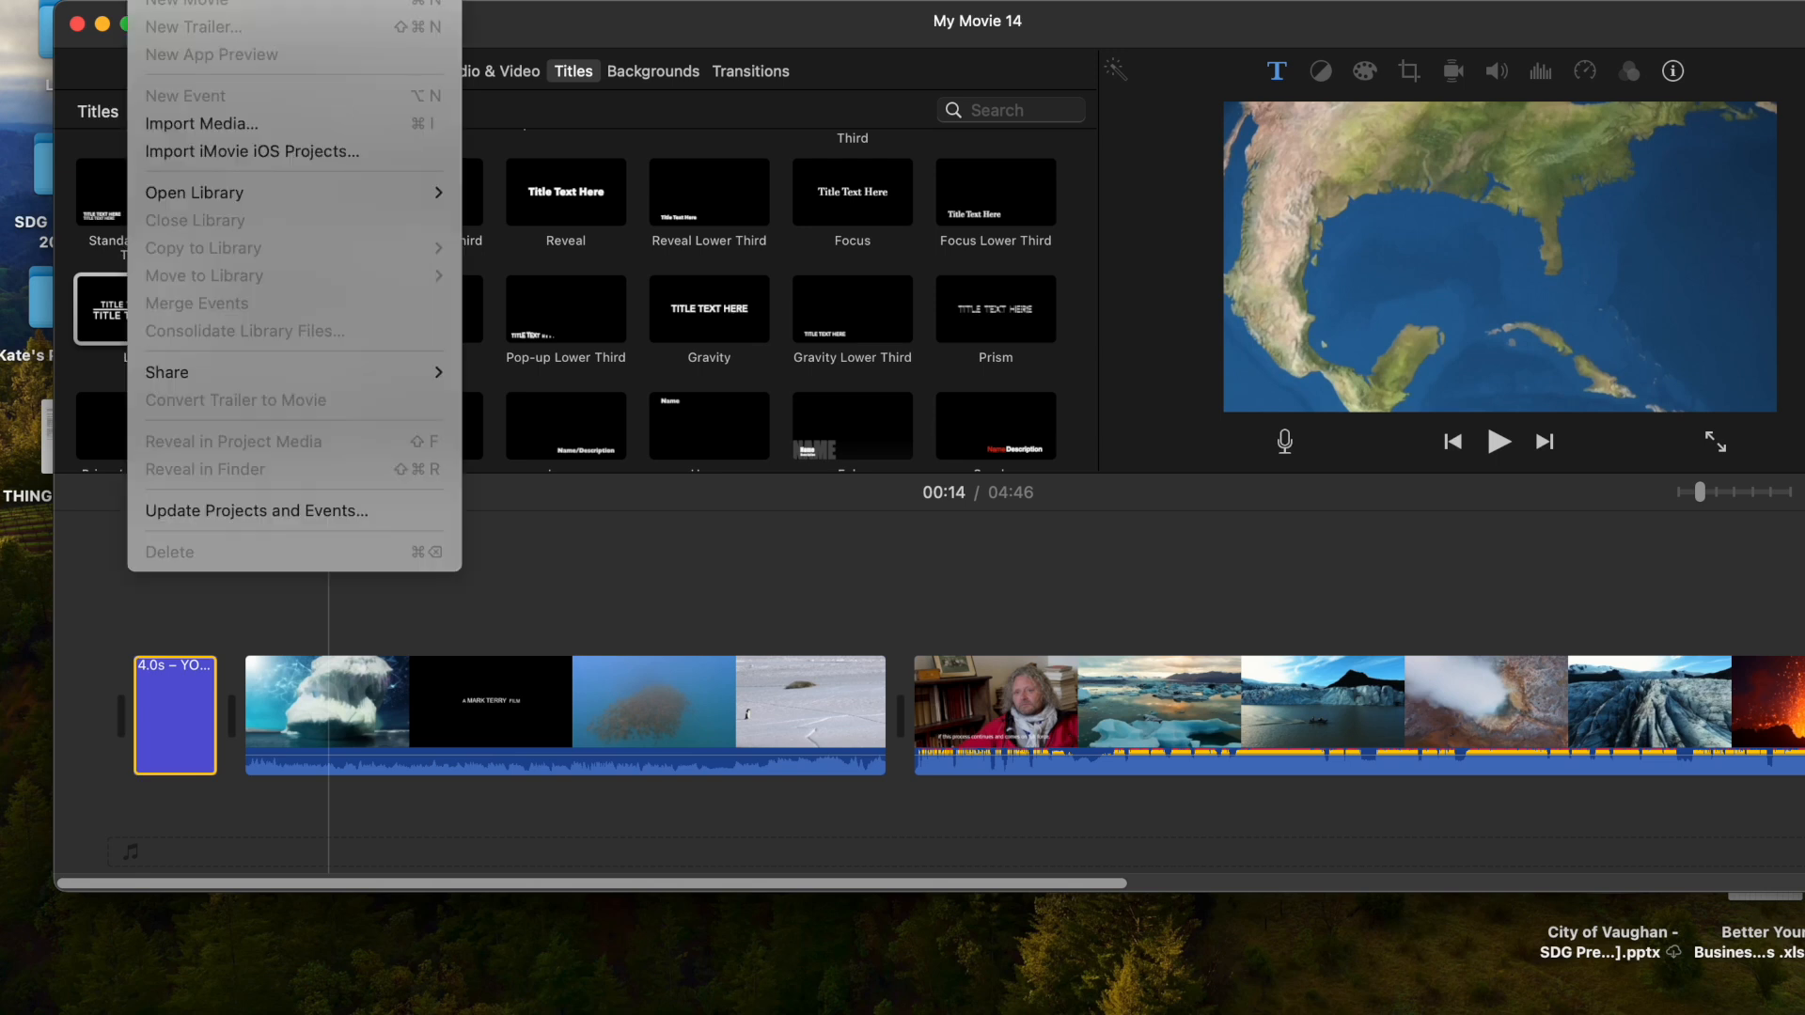
# Set up a file export of the movie titled "My Video" at 720p resolution
pyautogui.moveTo(188, 376)
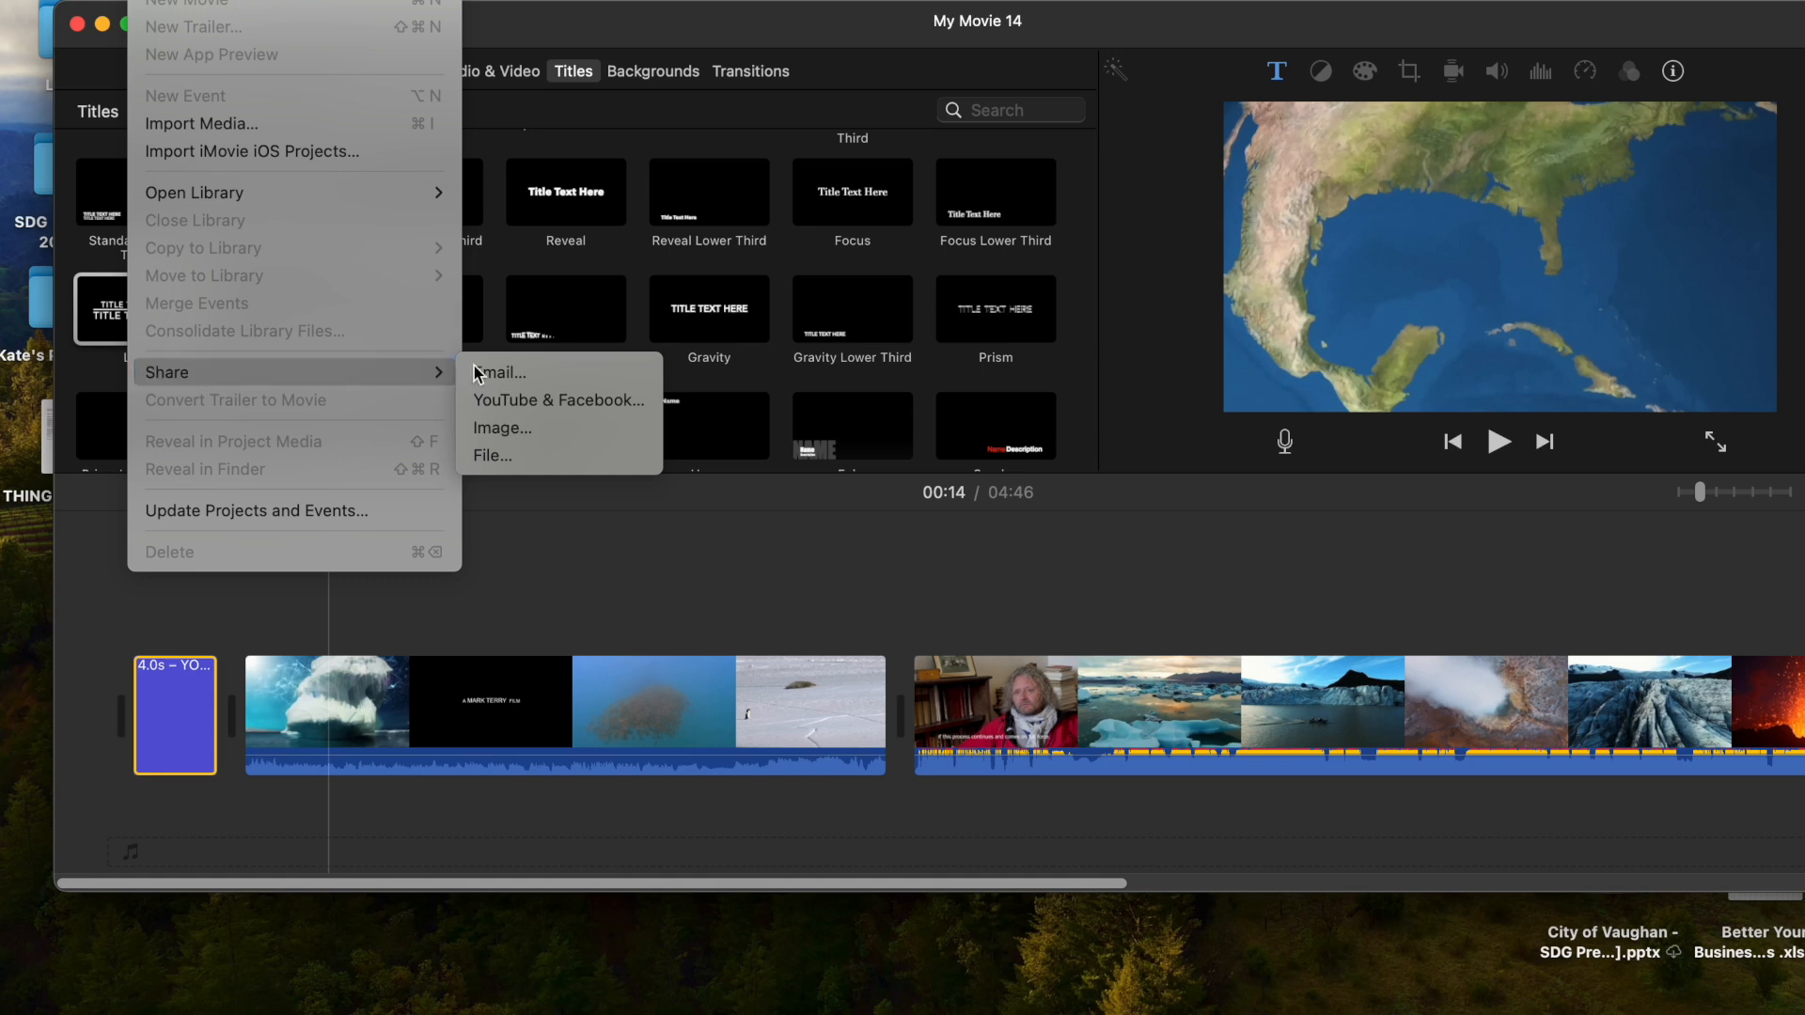
pyautogui.click(539, 456)
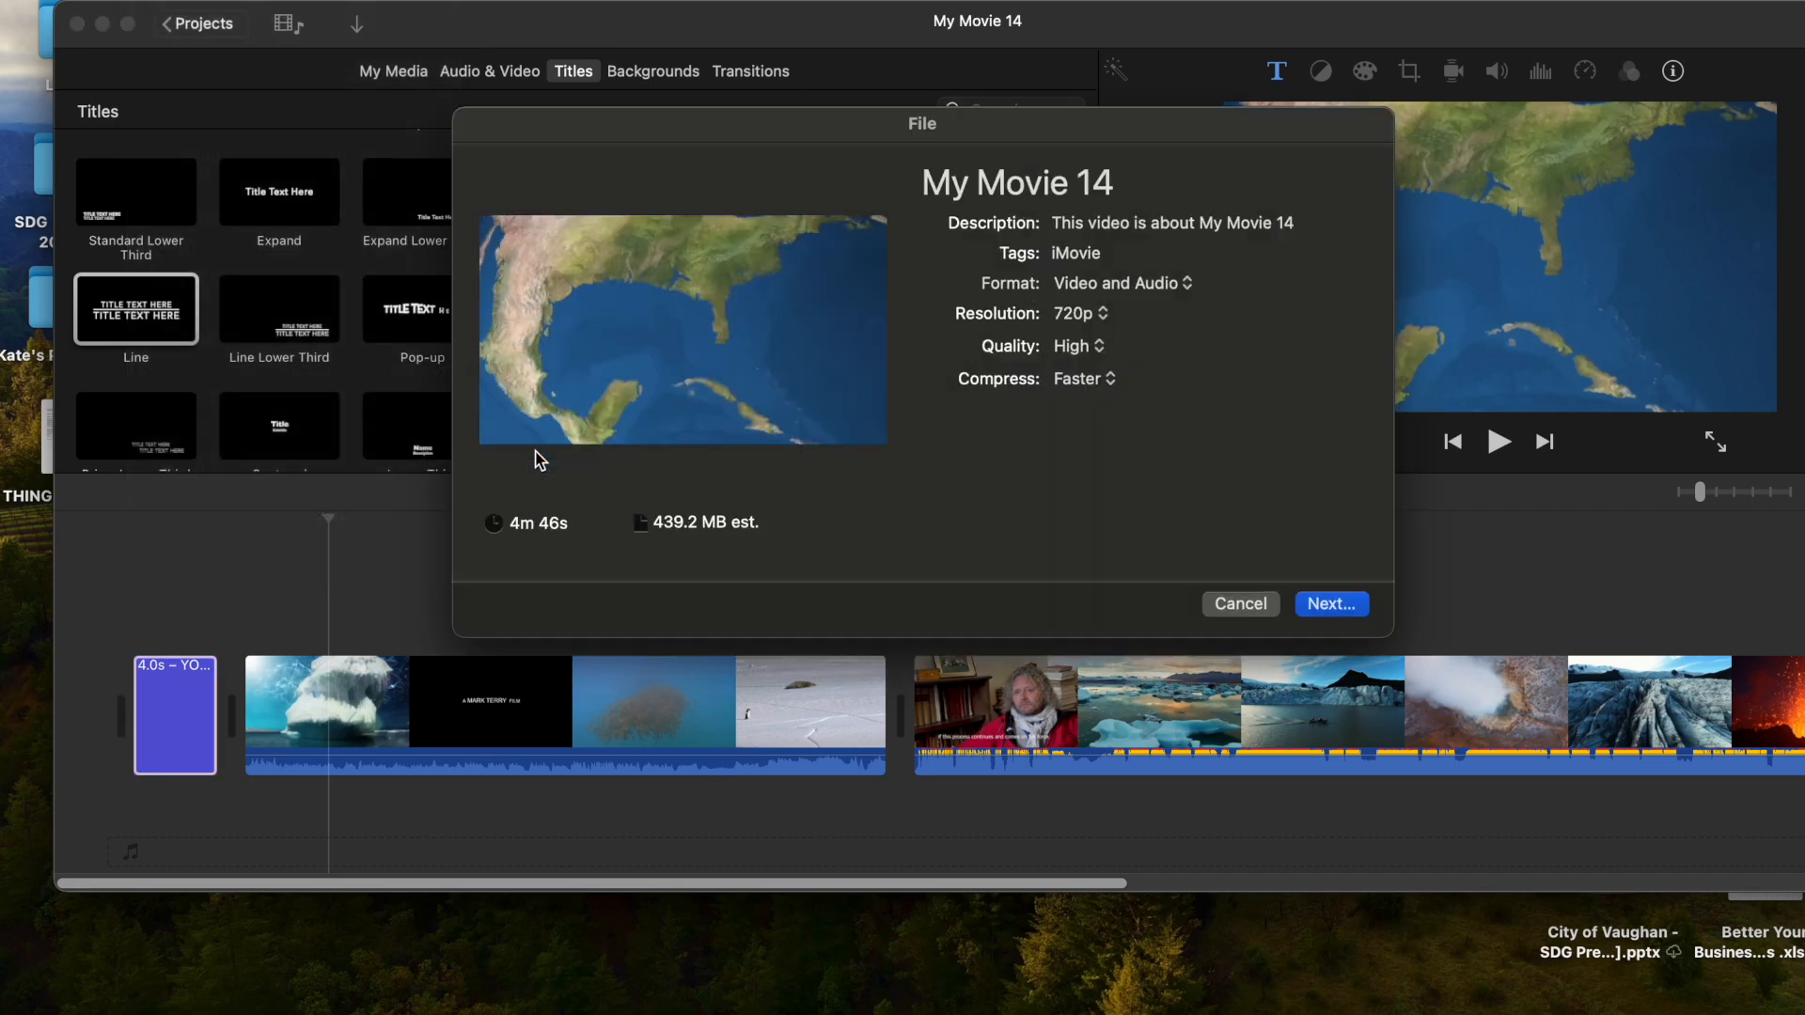
pyautogui.click(1033, 185)
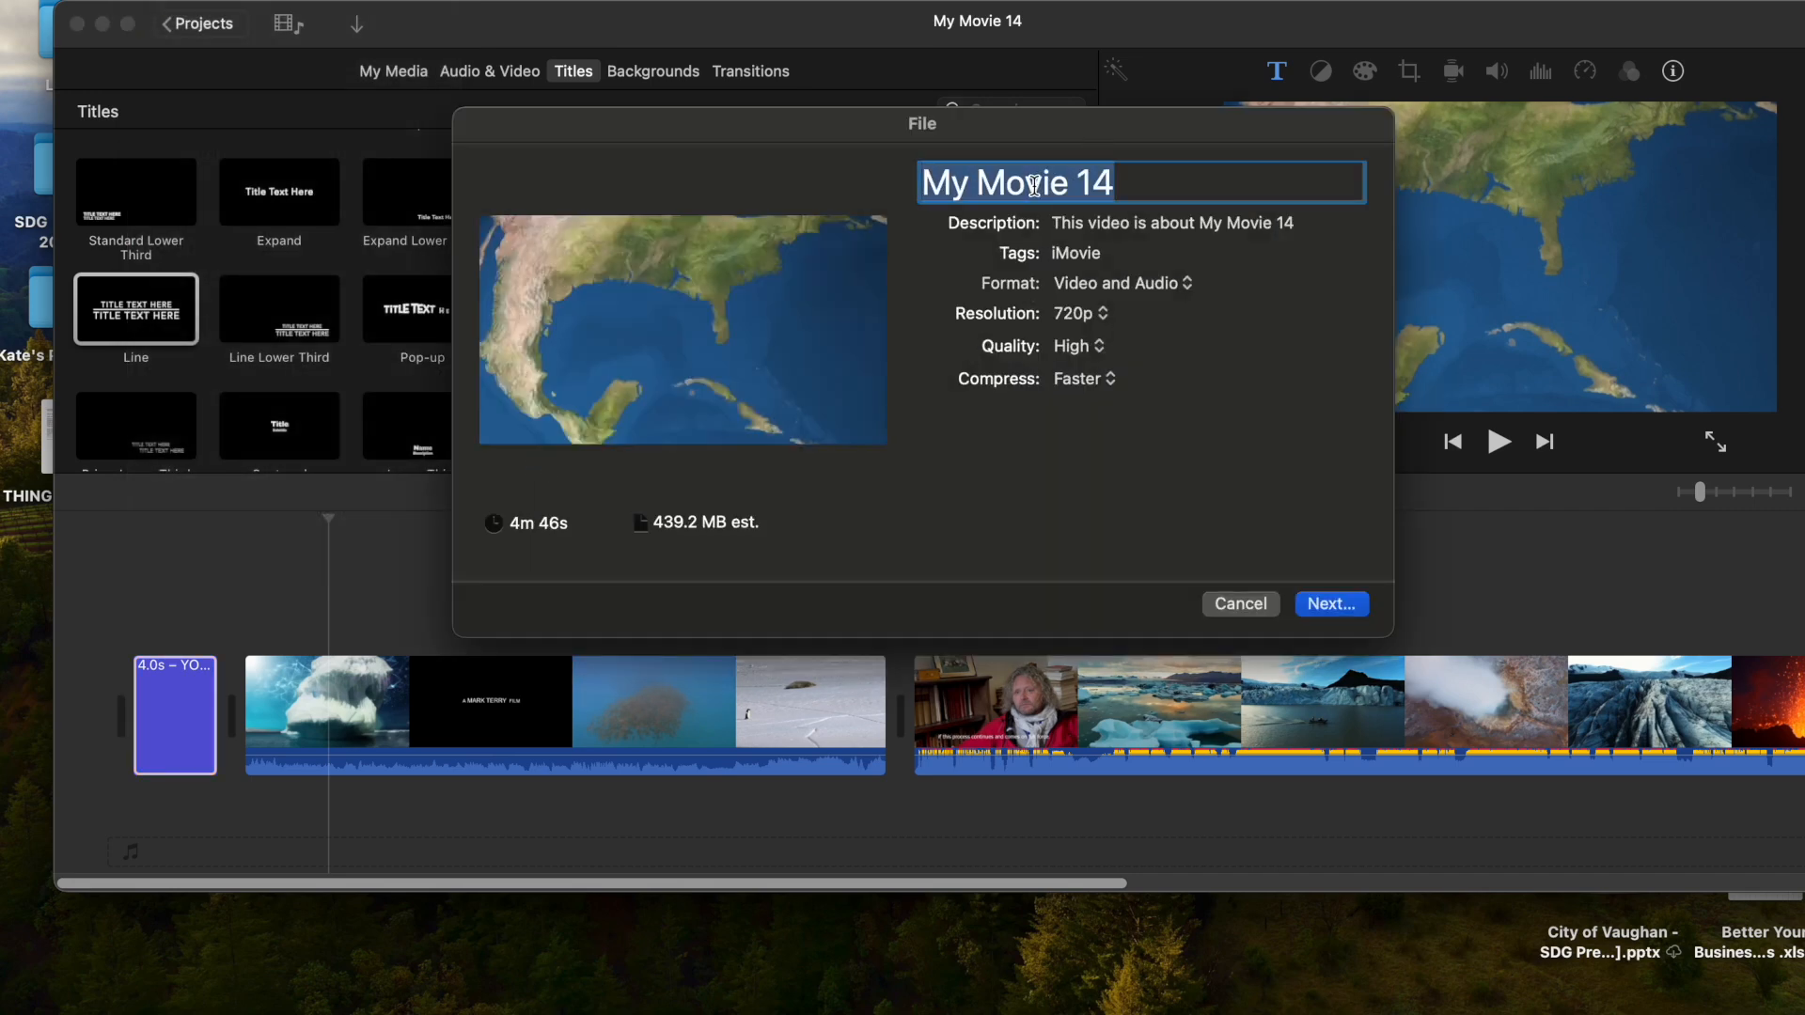
pyautogui.write('My ')
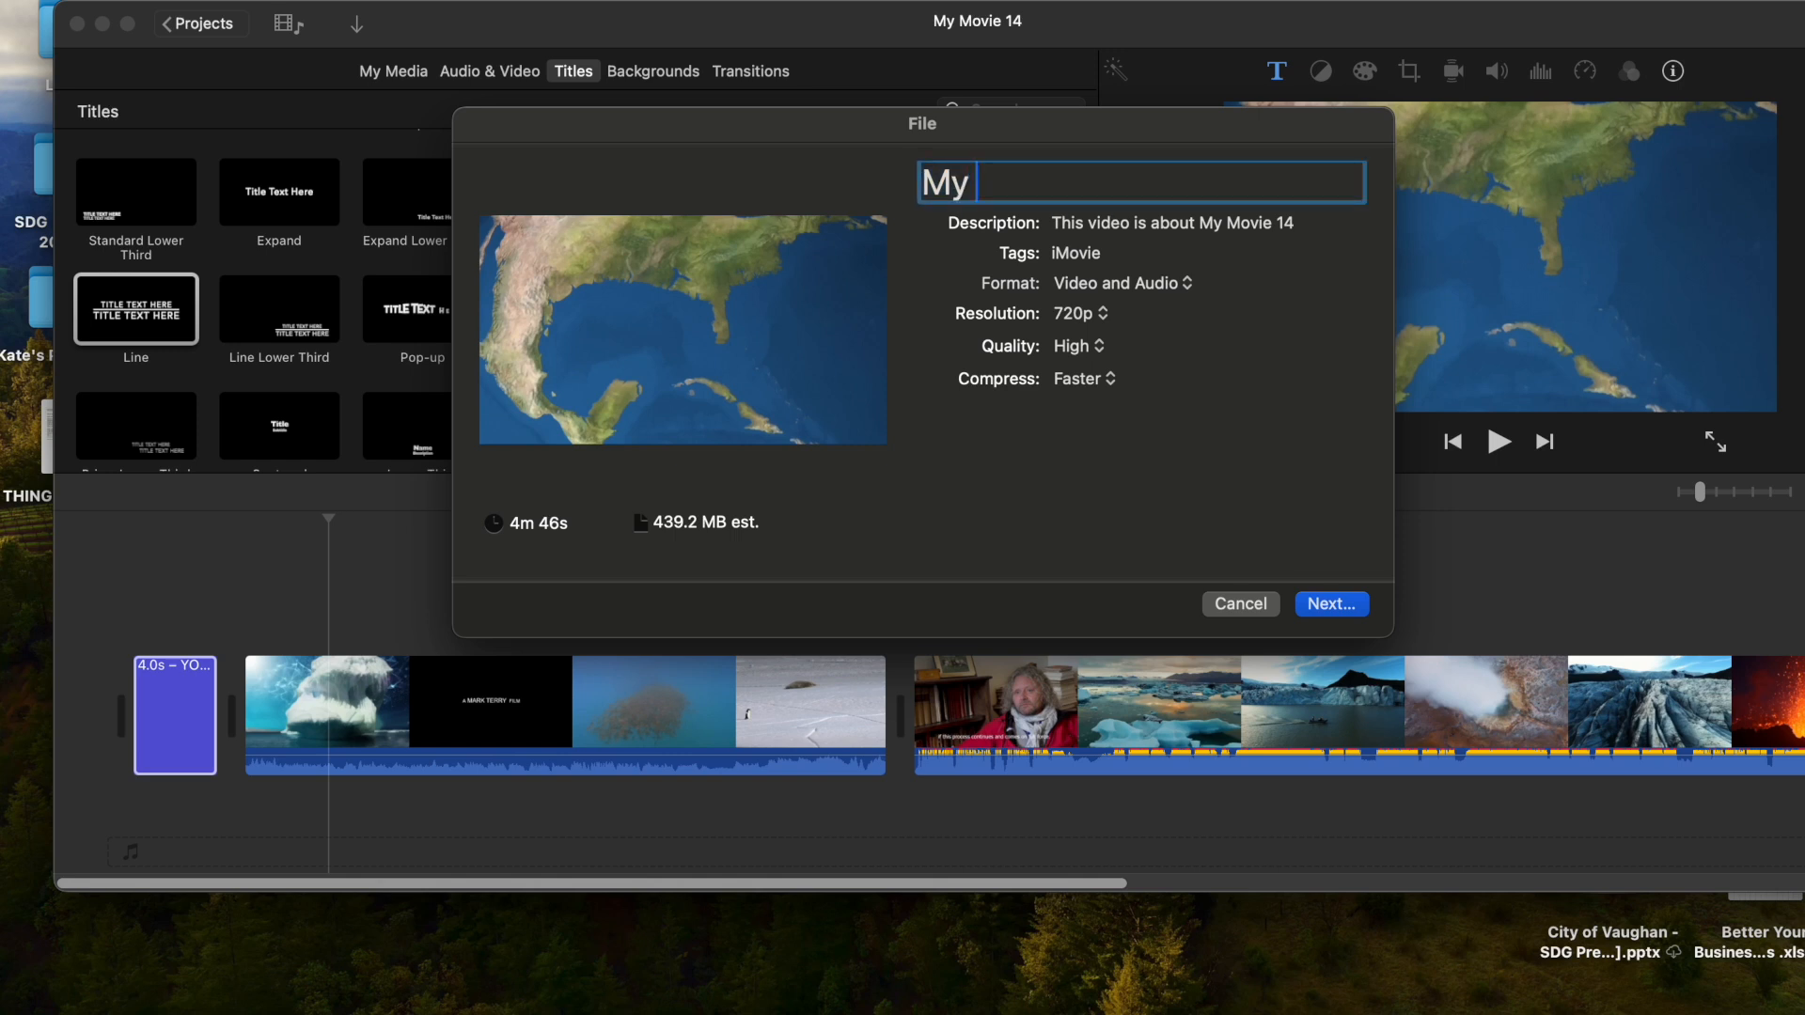
pyautogui.write('Video')
pyautogui.click(1103, 319)
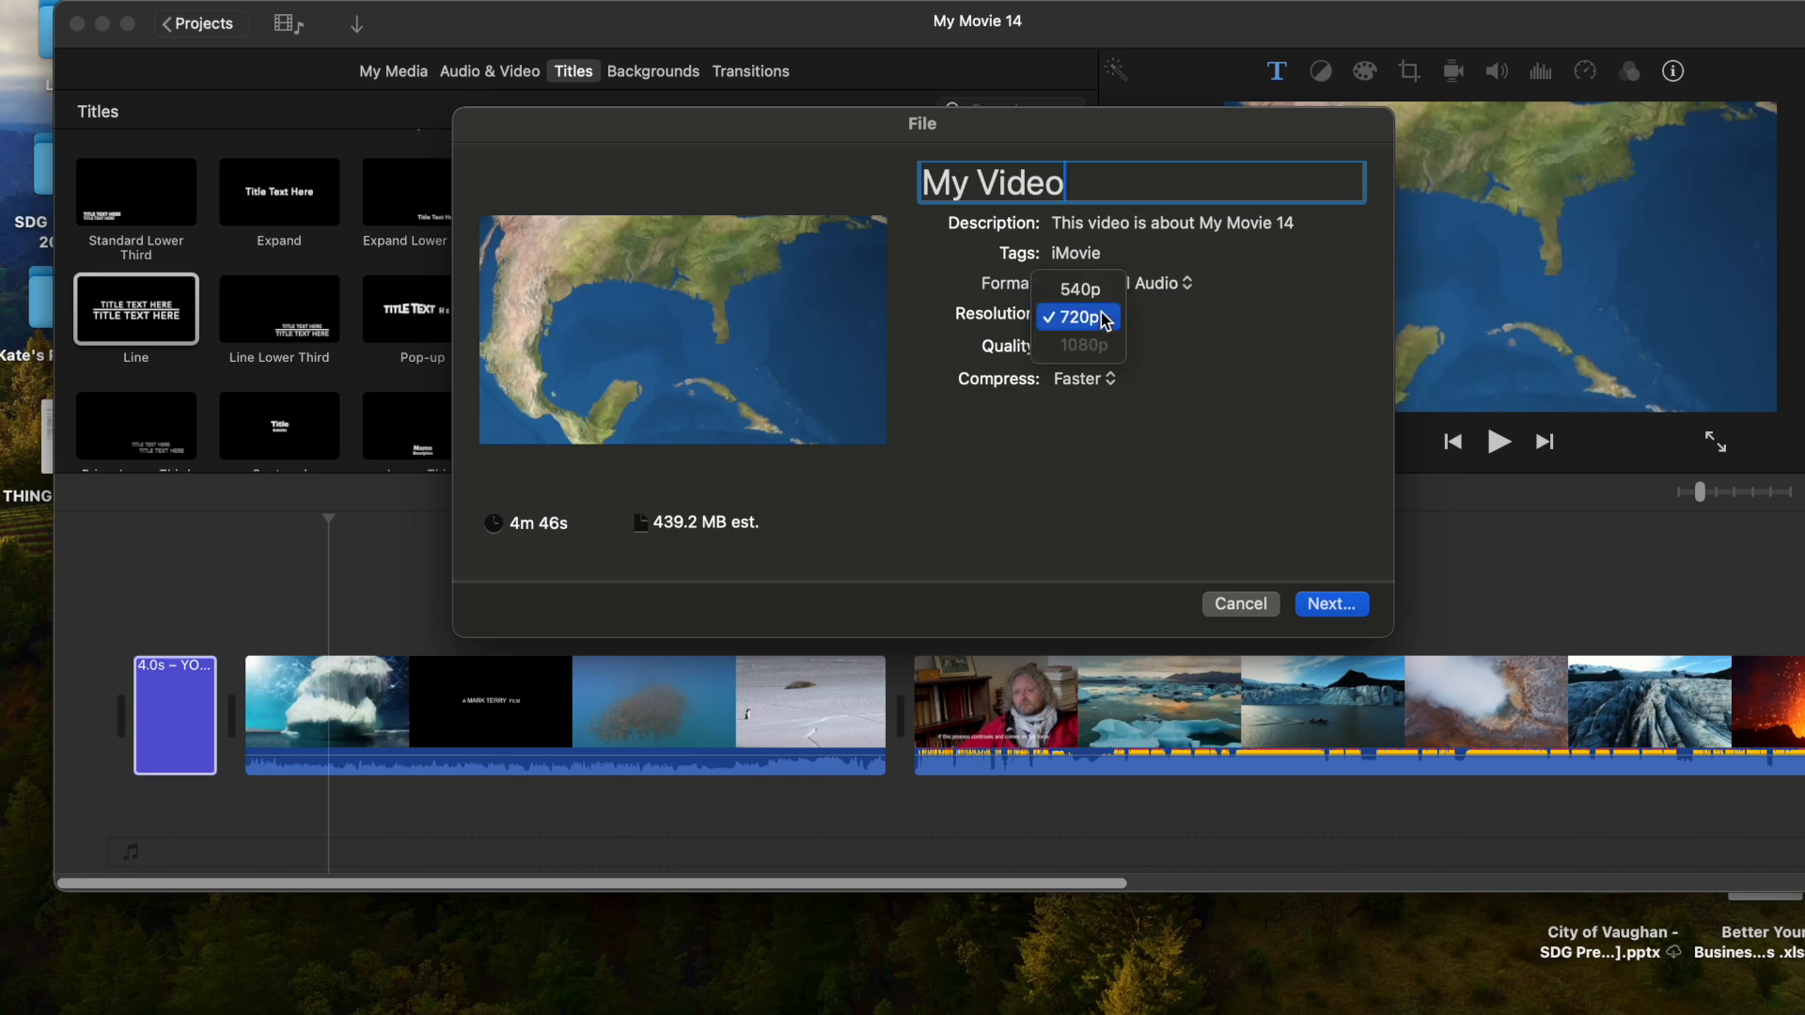
pyautogui.click(1105, 320)
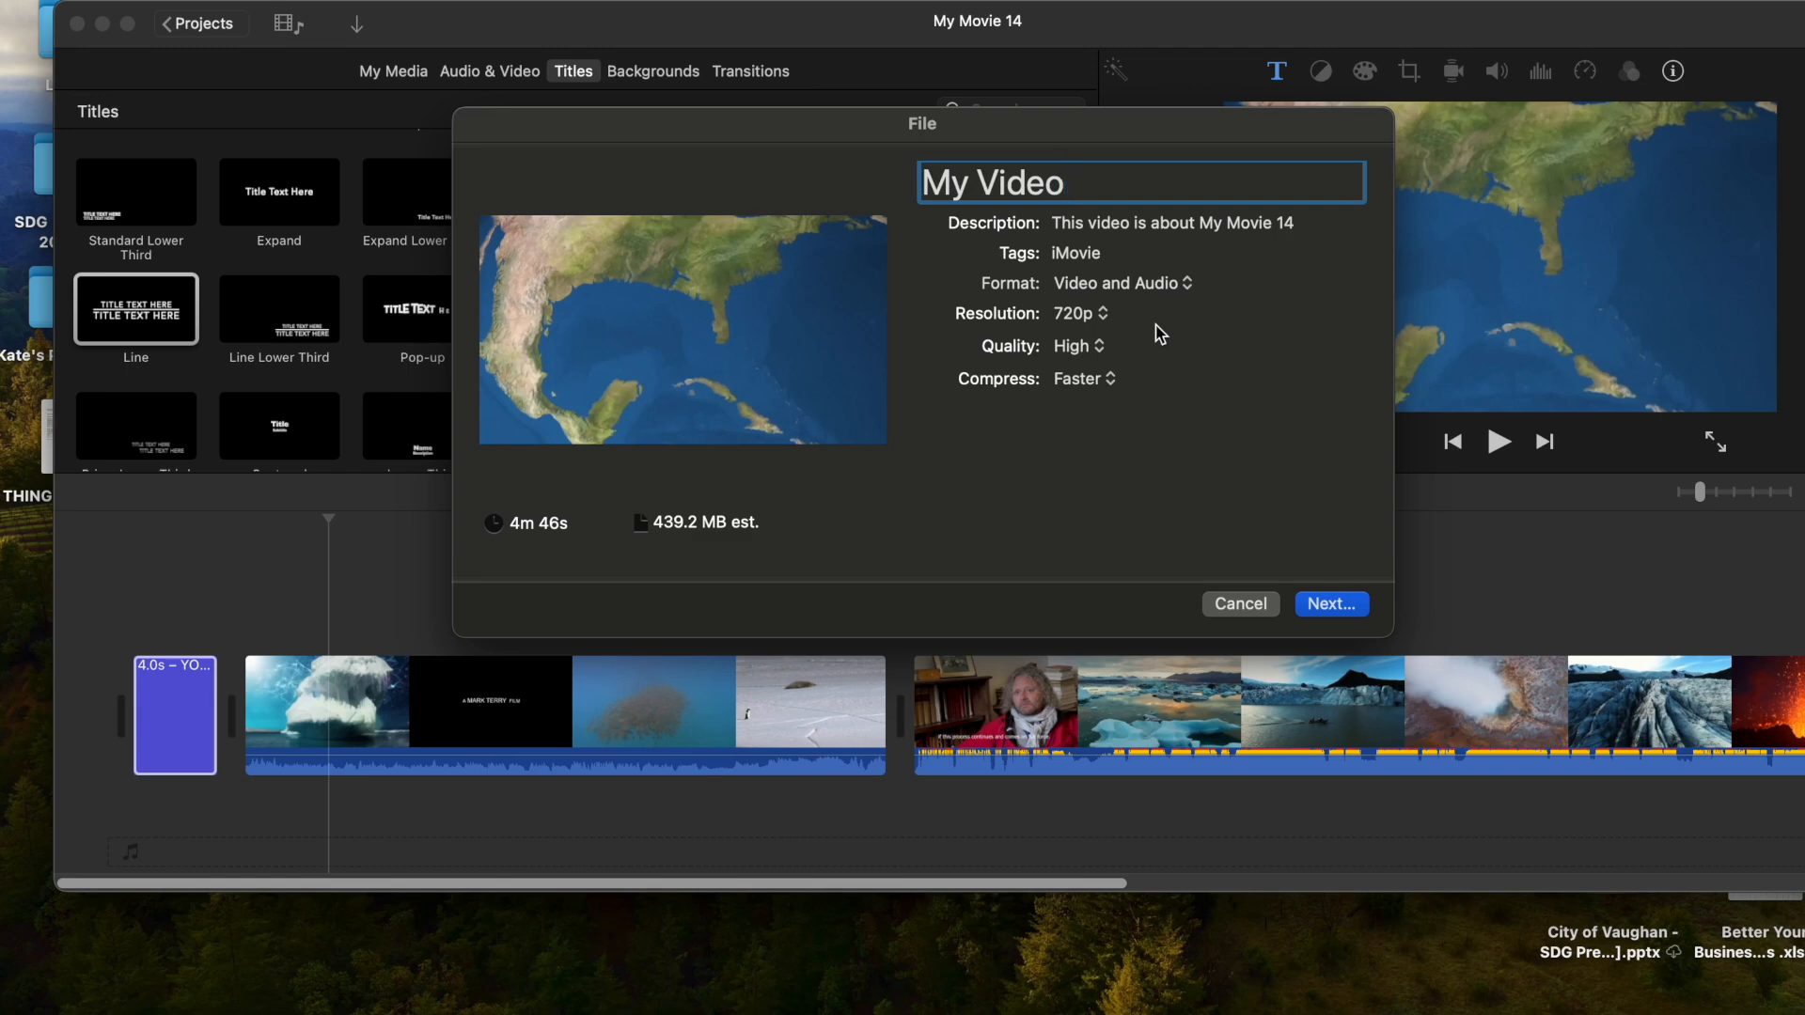
# Save the exported movie to the Desktop in iCloud under the name "My Video"
pyautogui.click(1320, 603)
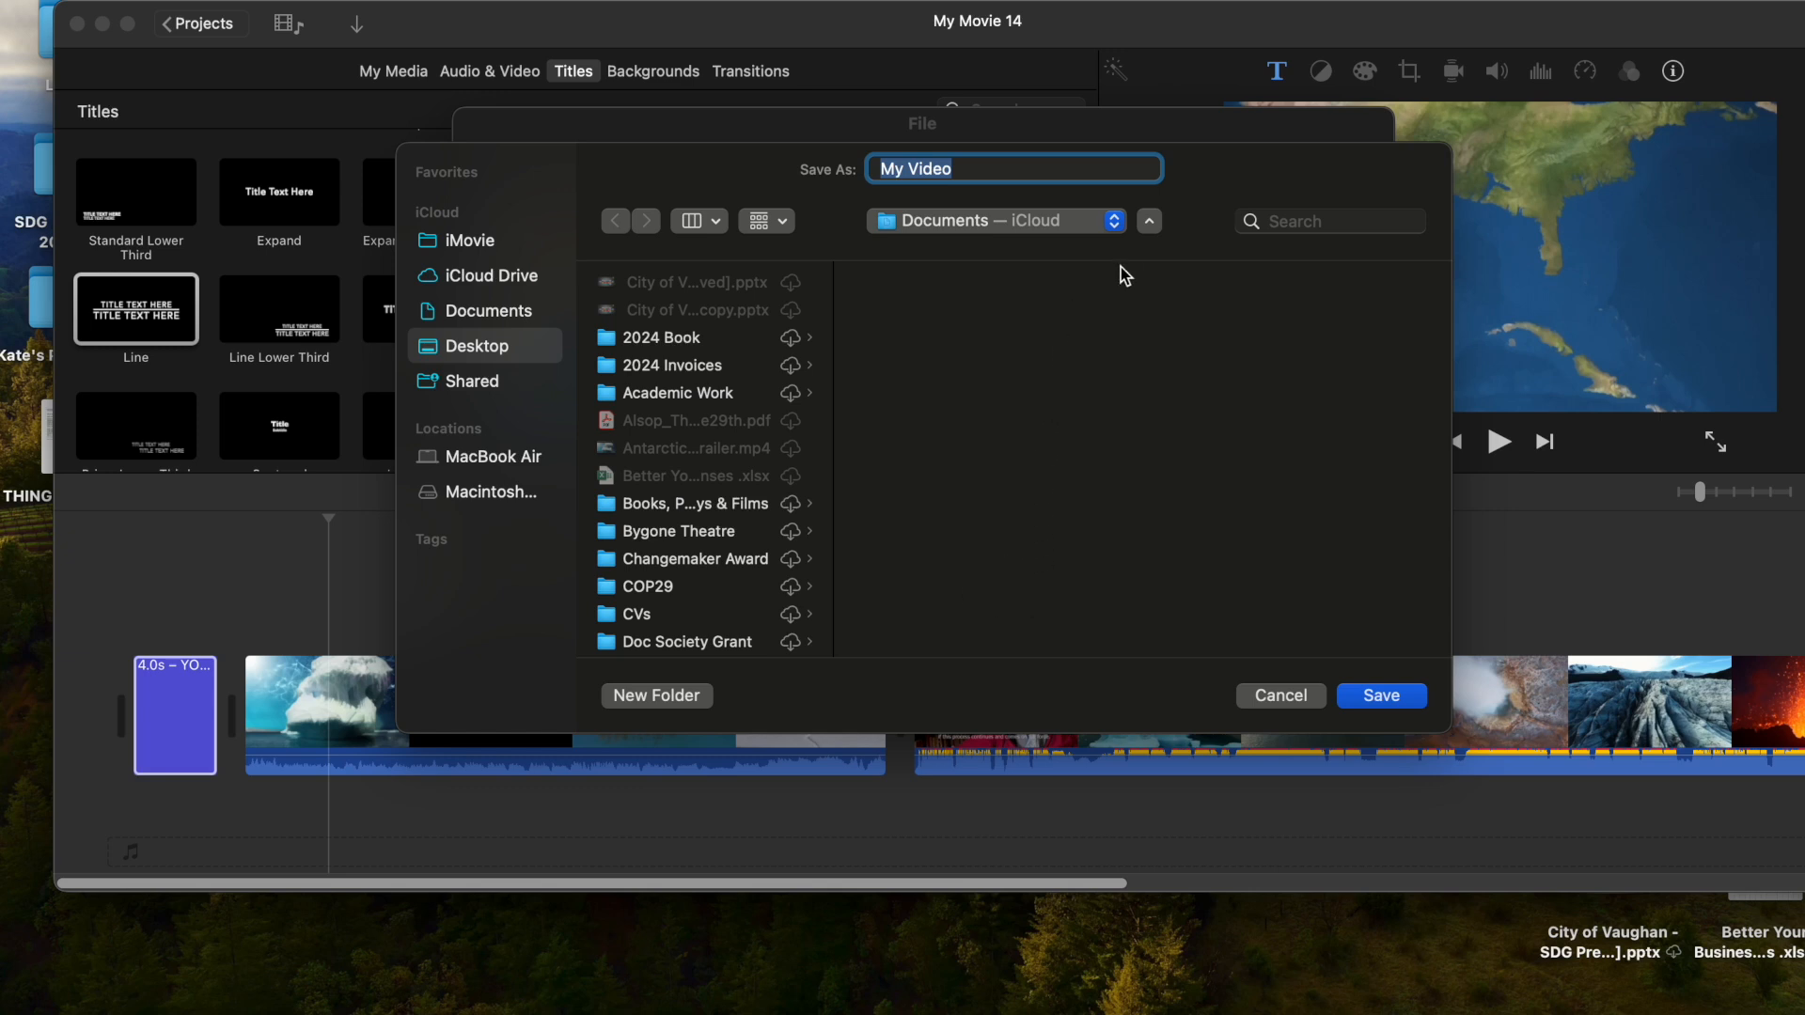
pyautogui.click(1117, 227)
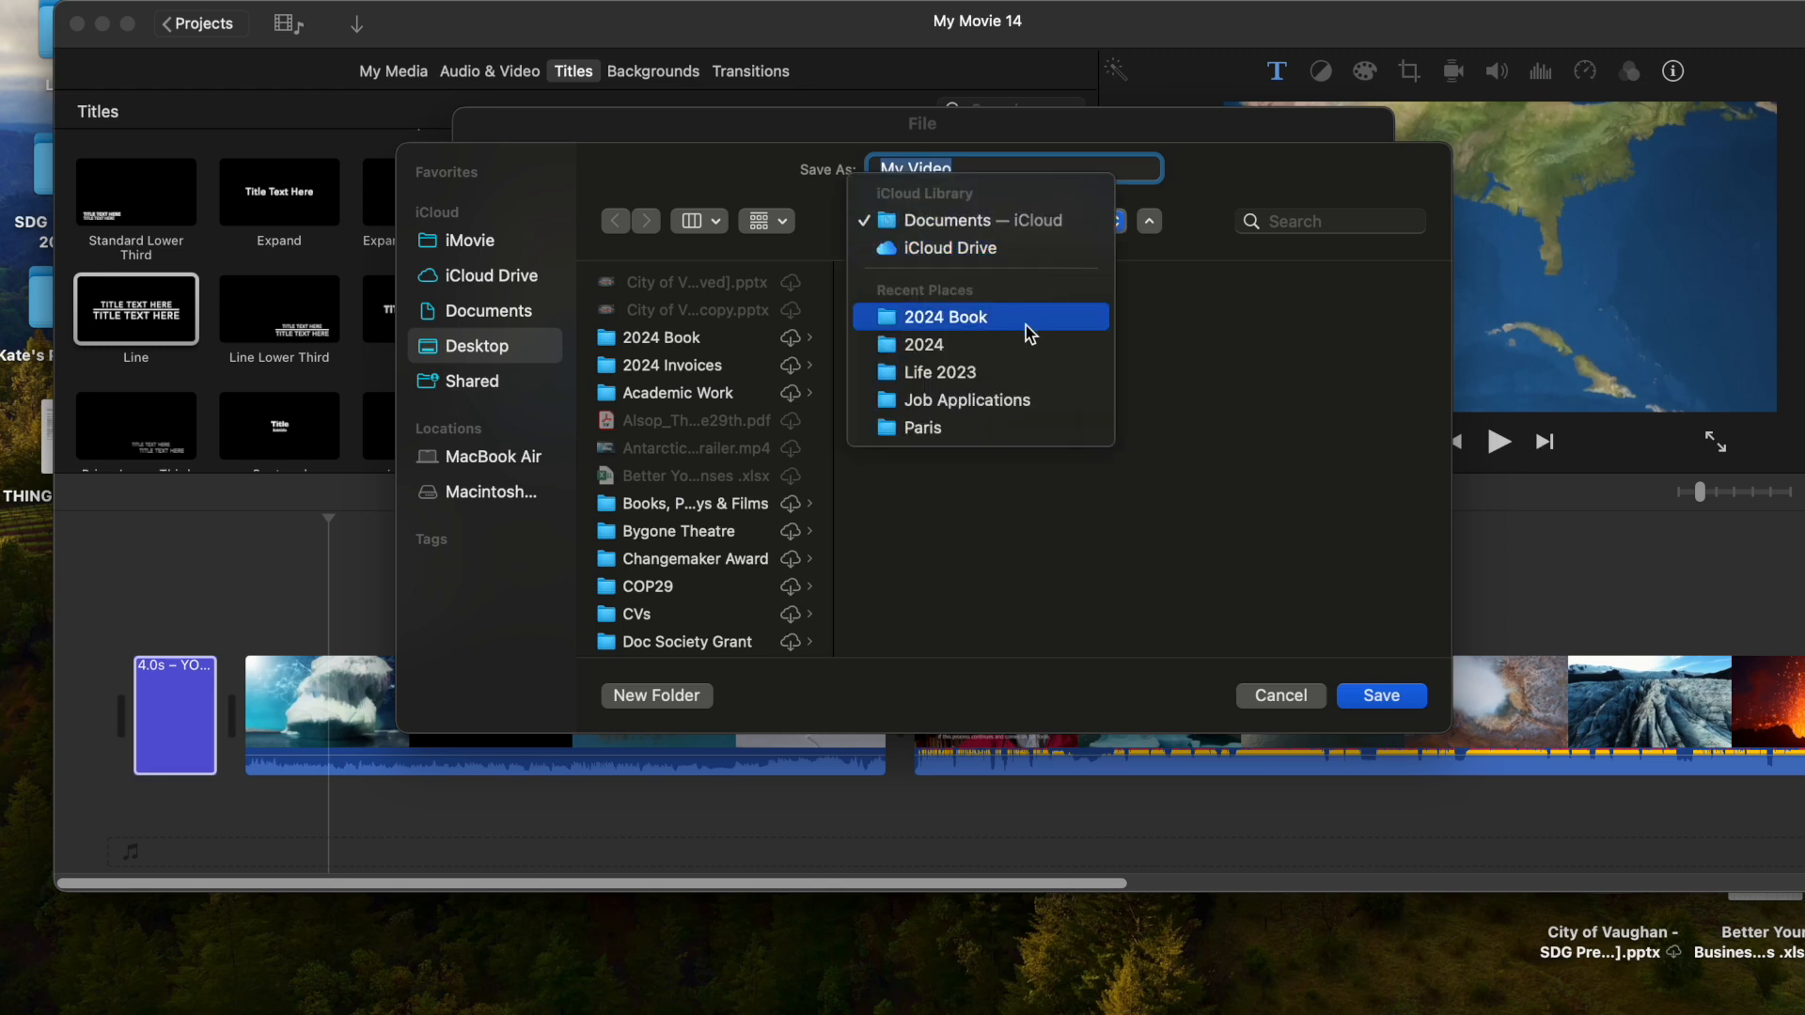
pyautogui.click(959, 250)
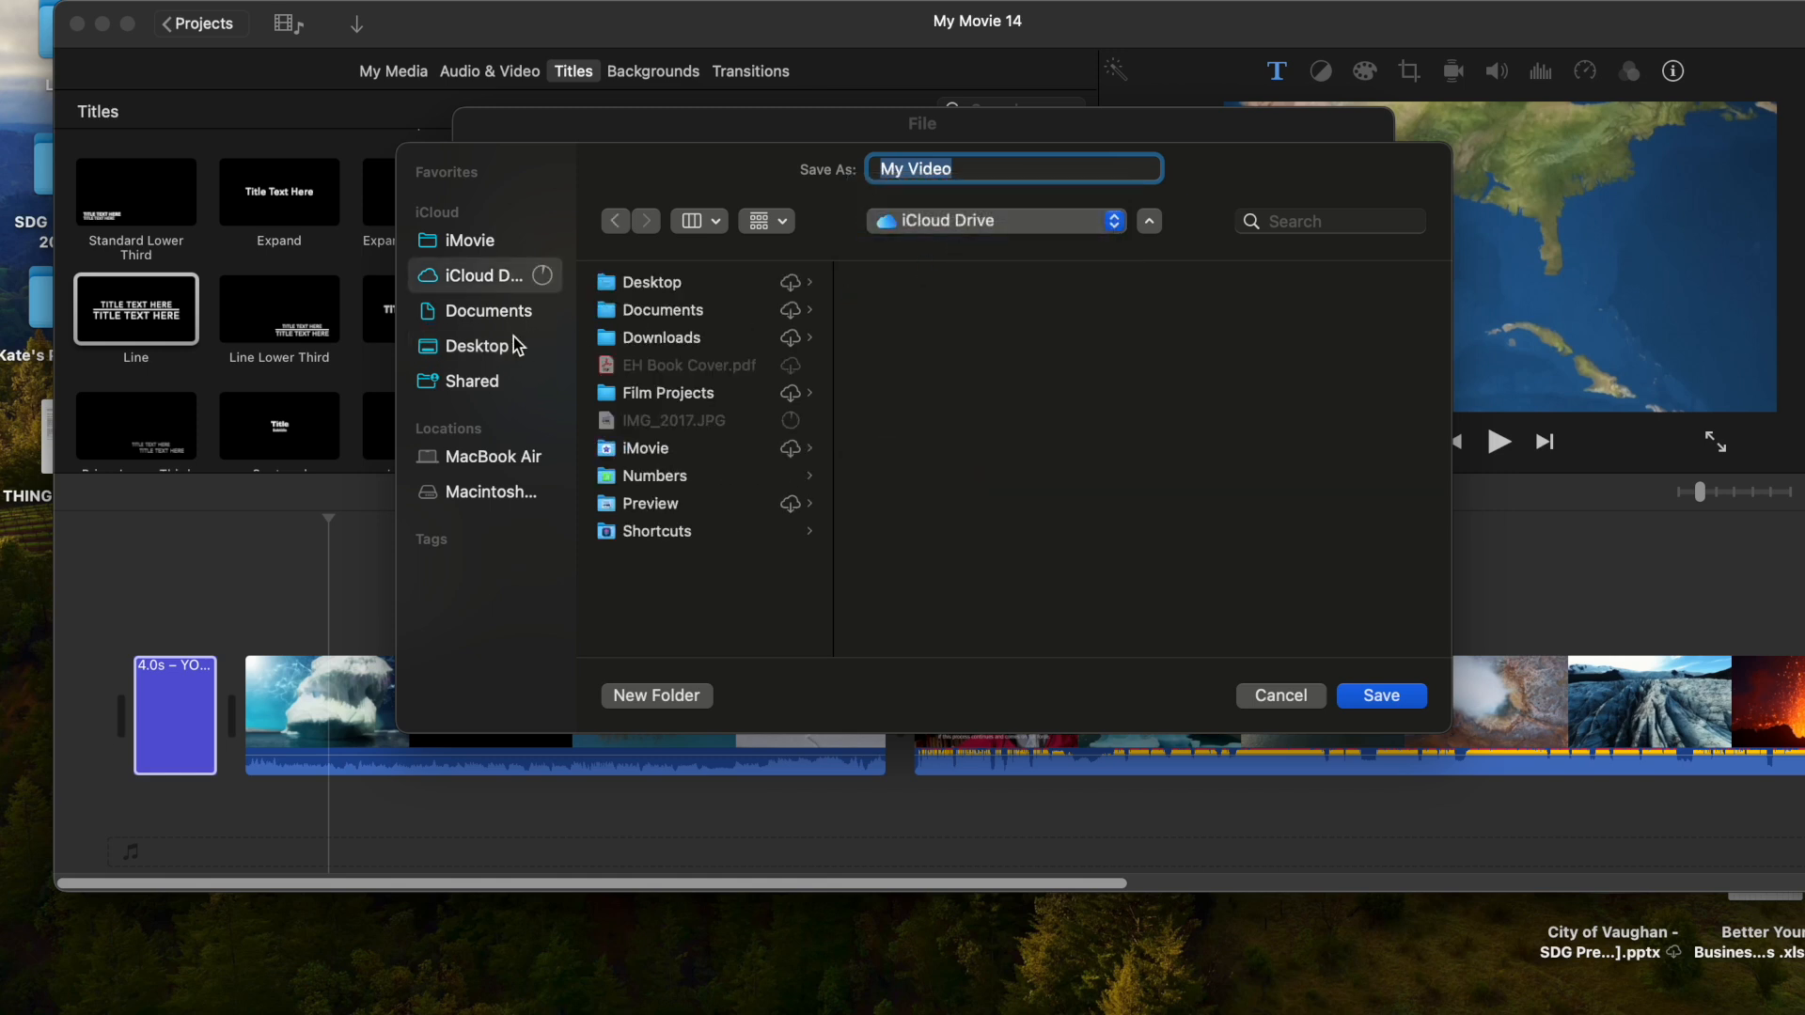
pyautogui.click(479, 348)
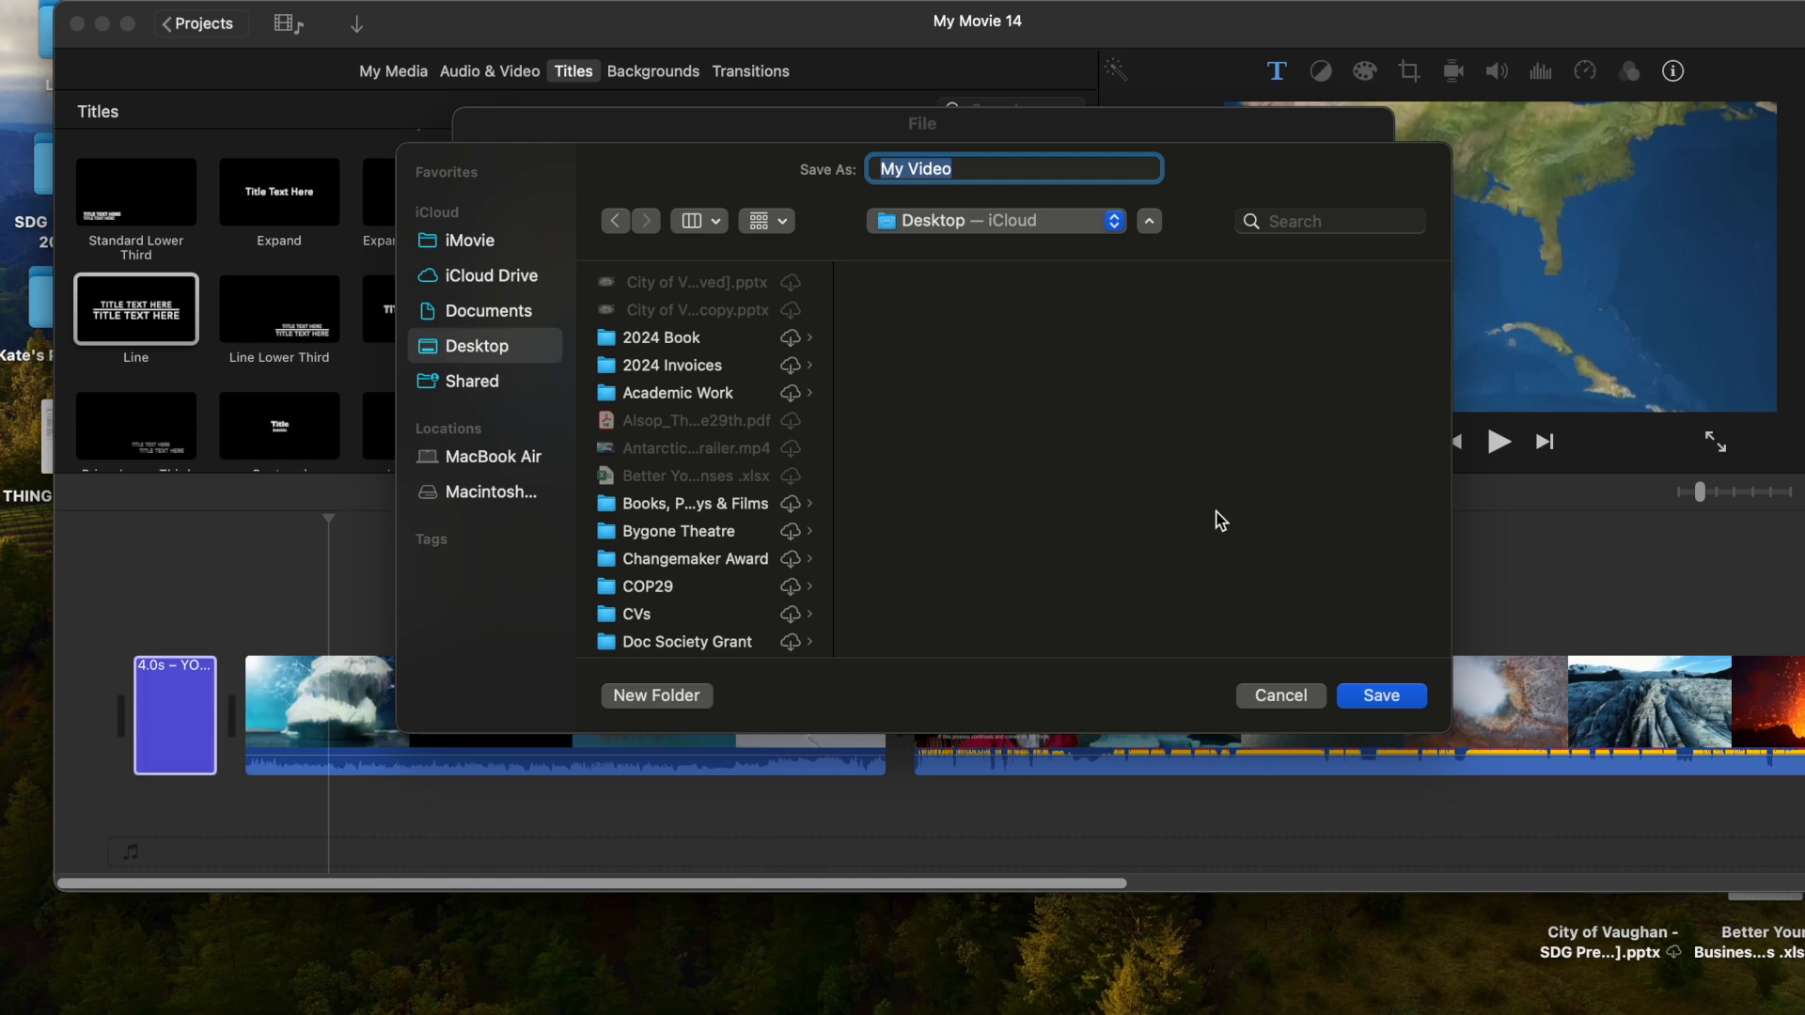
pyautogui.click(1382, 696)
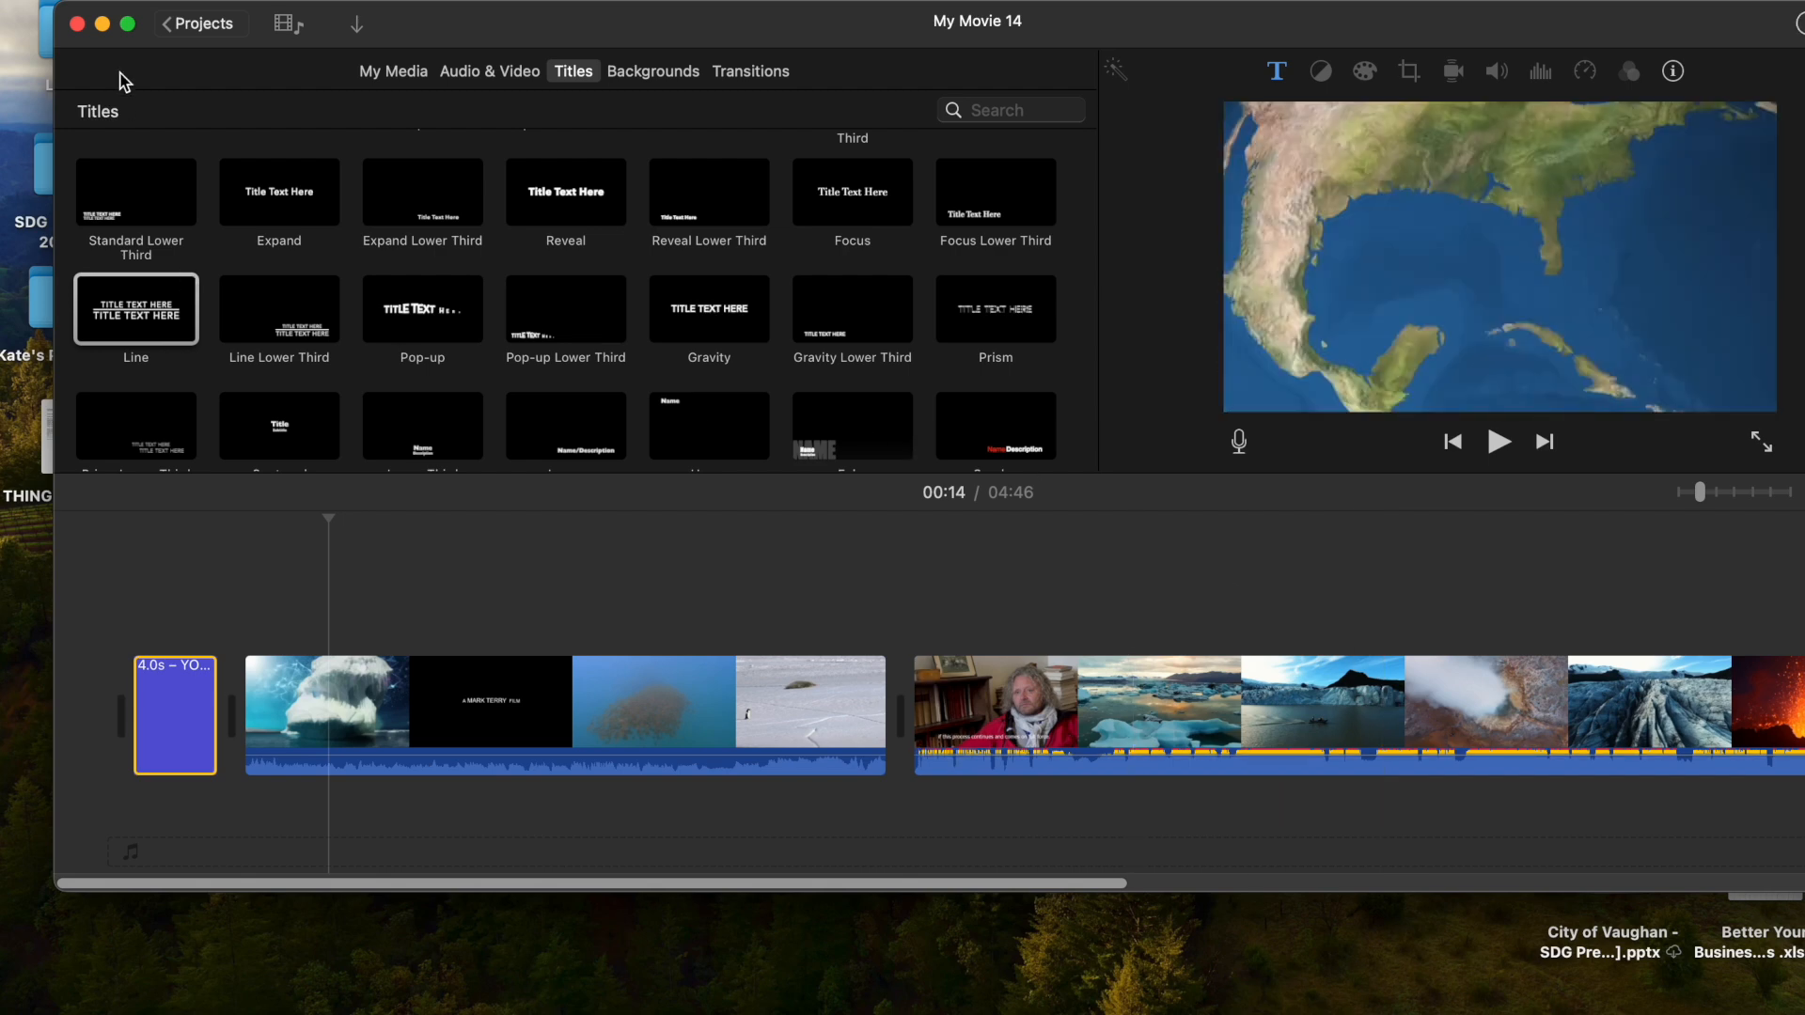
# Minimize the movie editor and move the exported My Video.mp4 to the free desktop space beside the two trailer files
pyautogui.click(102, 25)
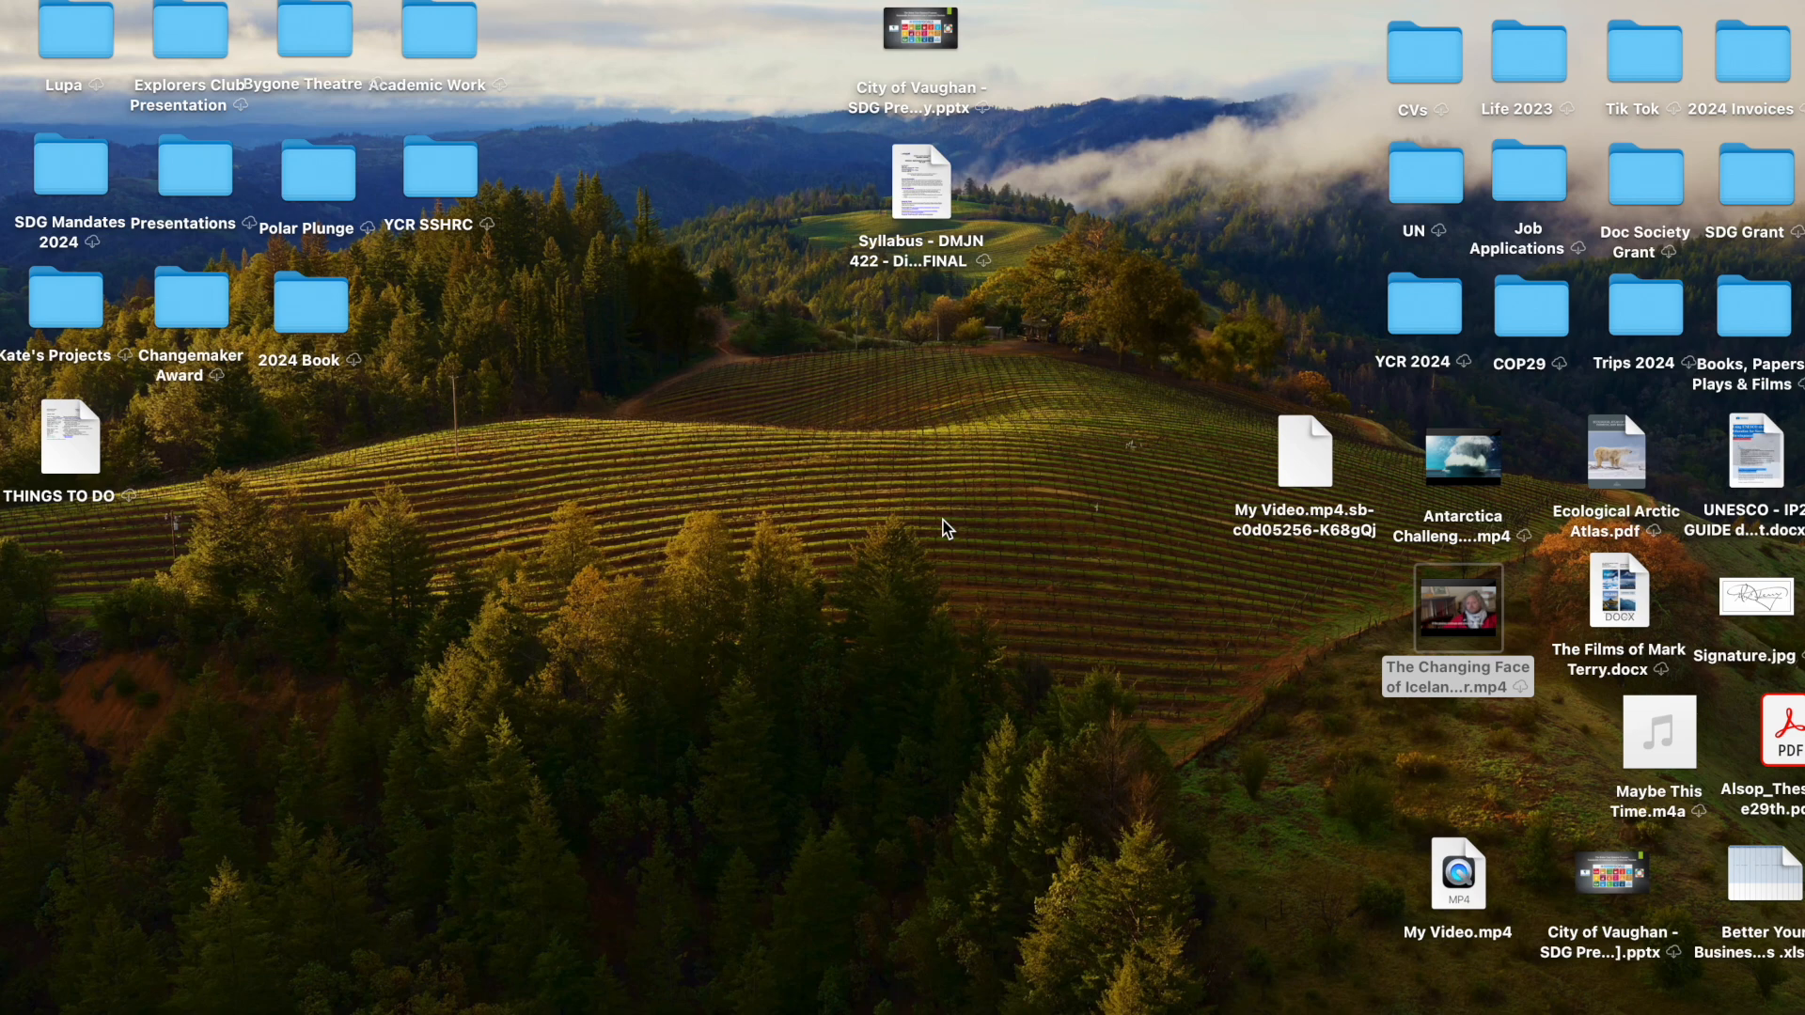
pyautogui.click(1478, 875)
pyautogui.moveTo(1478, 874); pyautogui.dragTo(1328, 590)
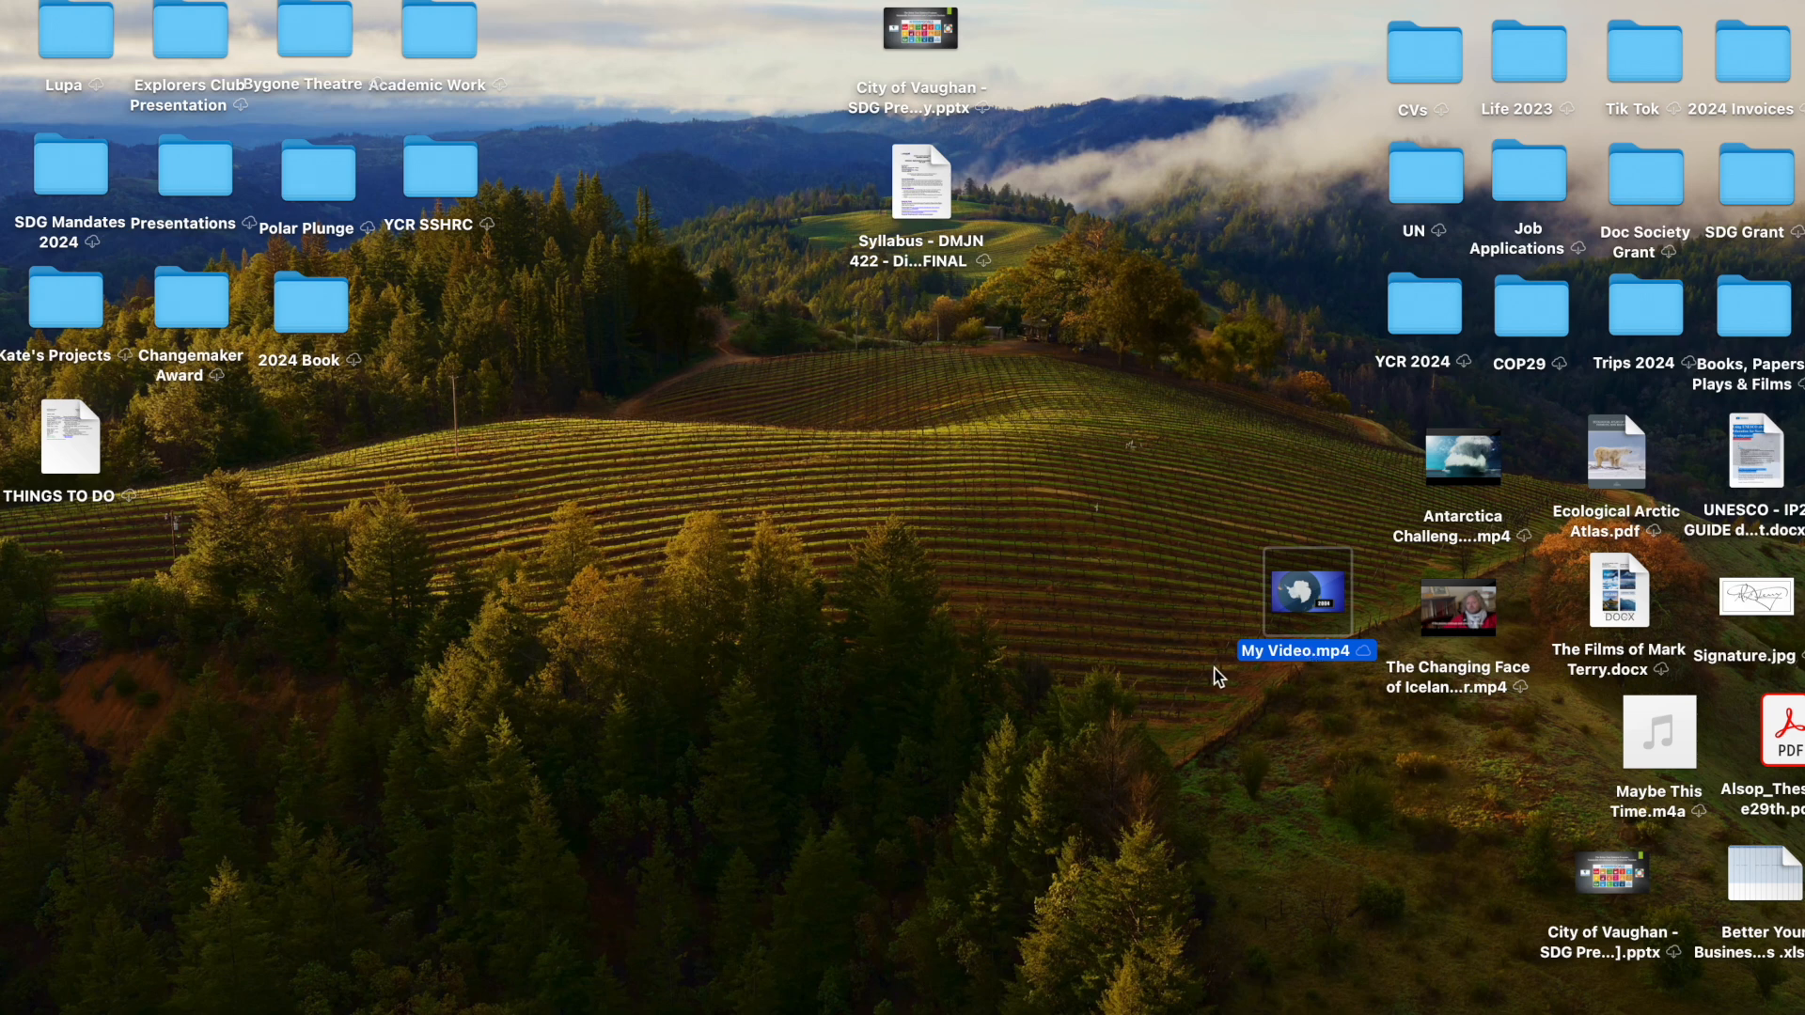
# Open My Video.mp4 in the video player, play its opening, skip to the closing credits, and close the player
pyautogui.doubleClick(1287, 620)
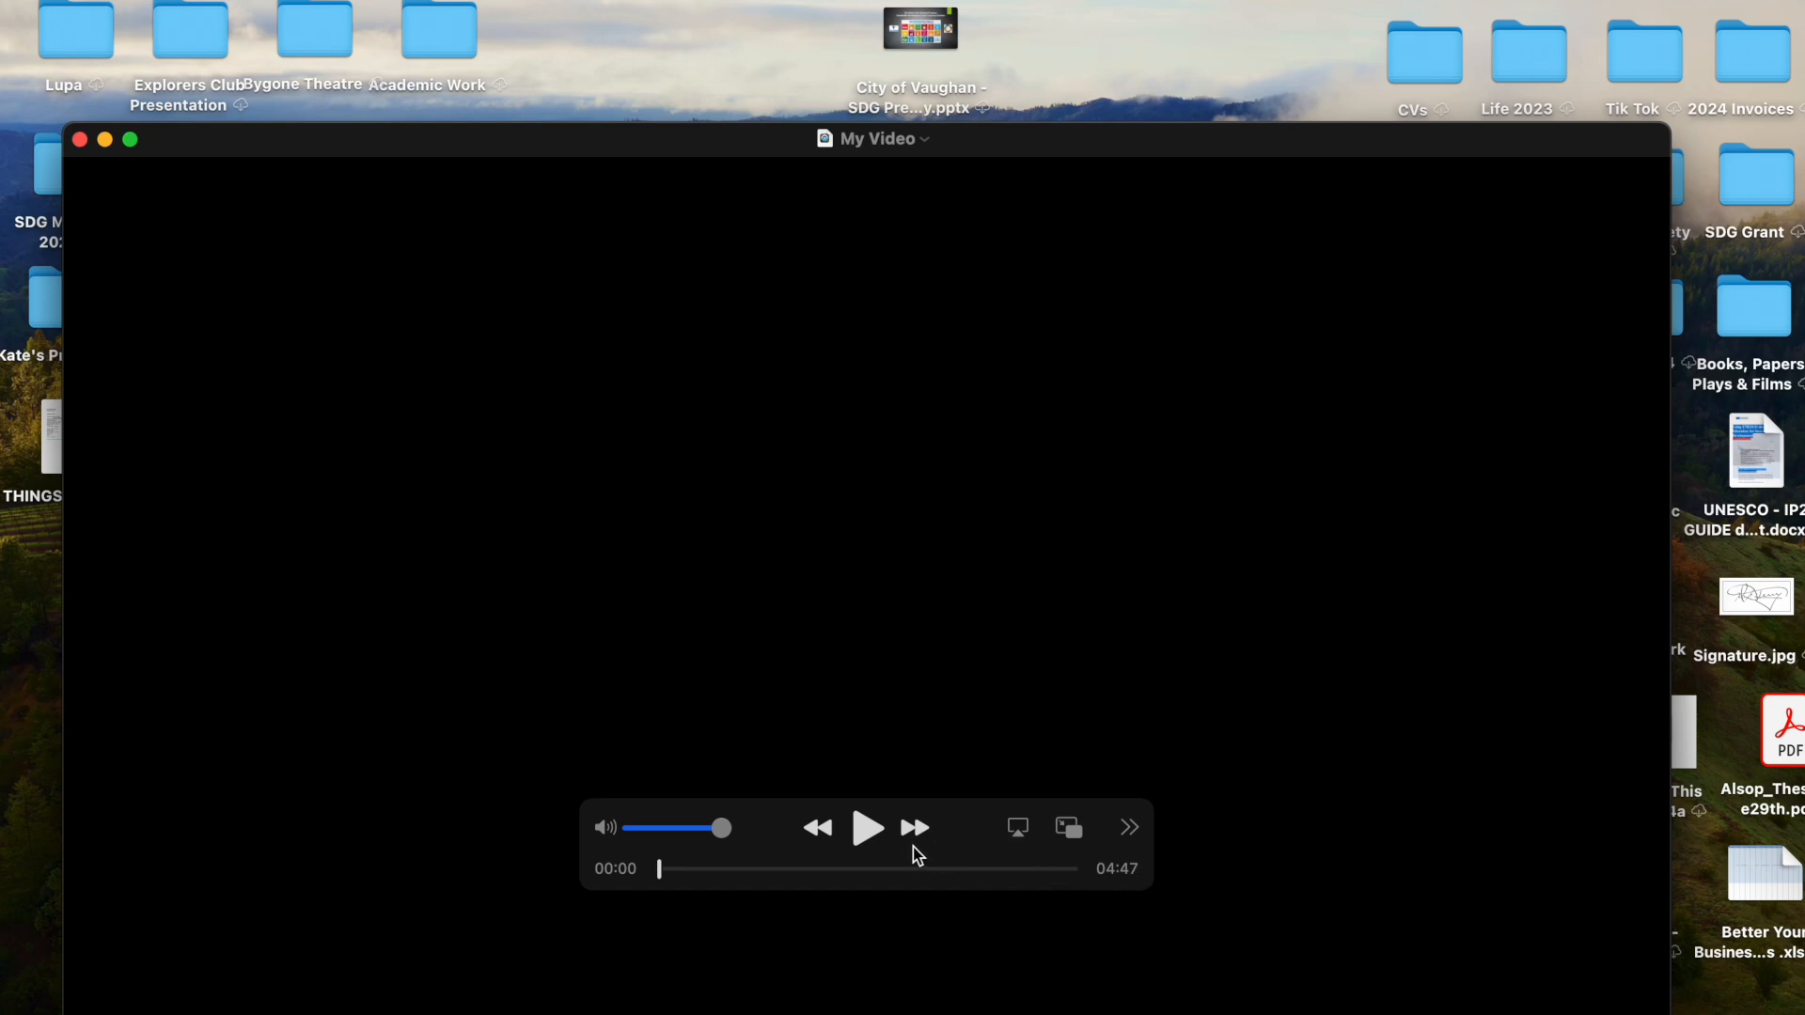
pyautogui.click(866, 841)
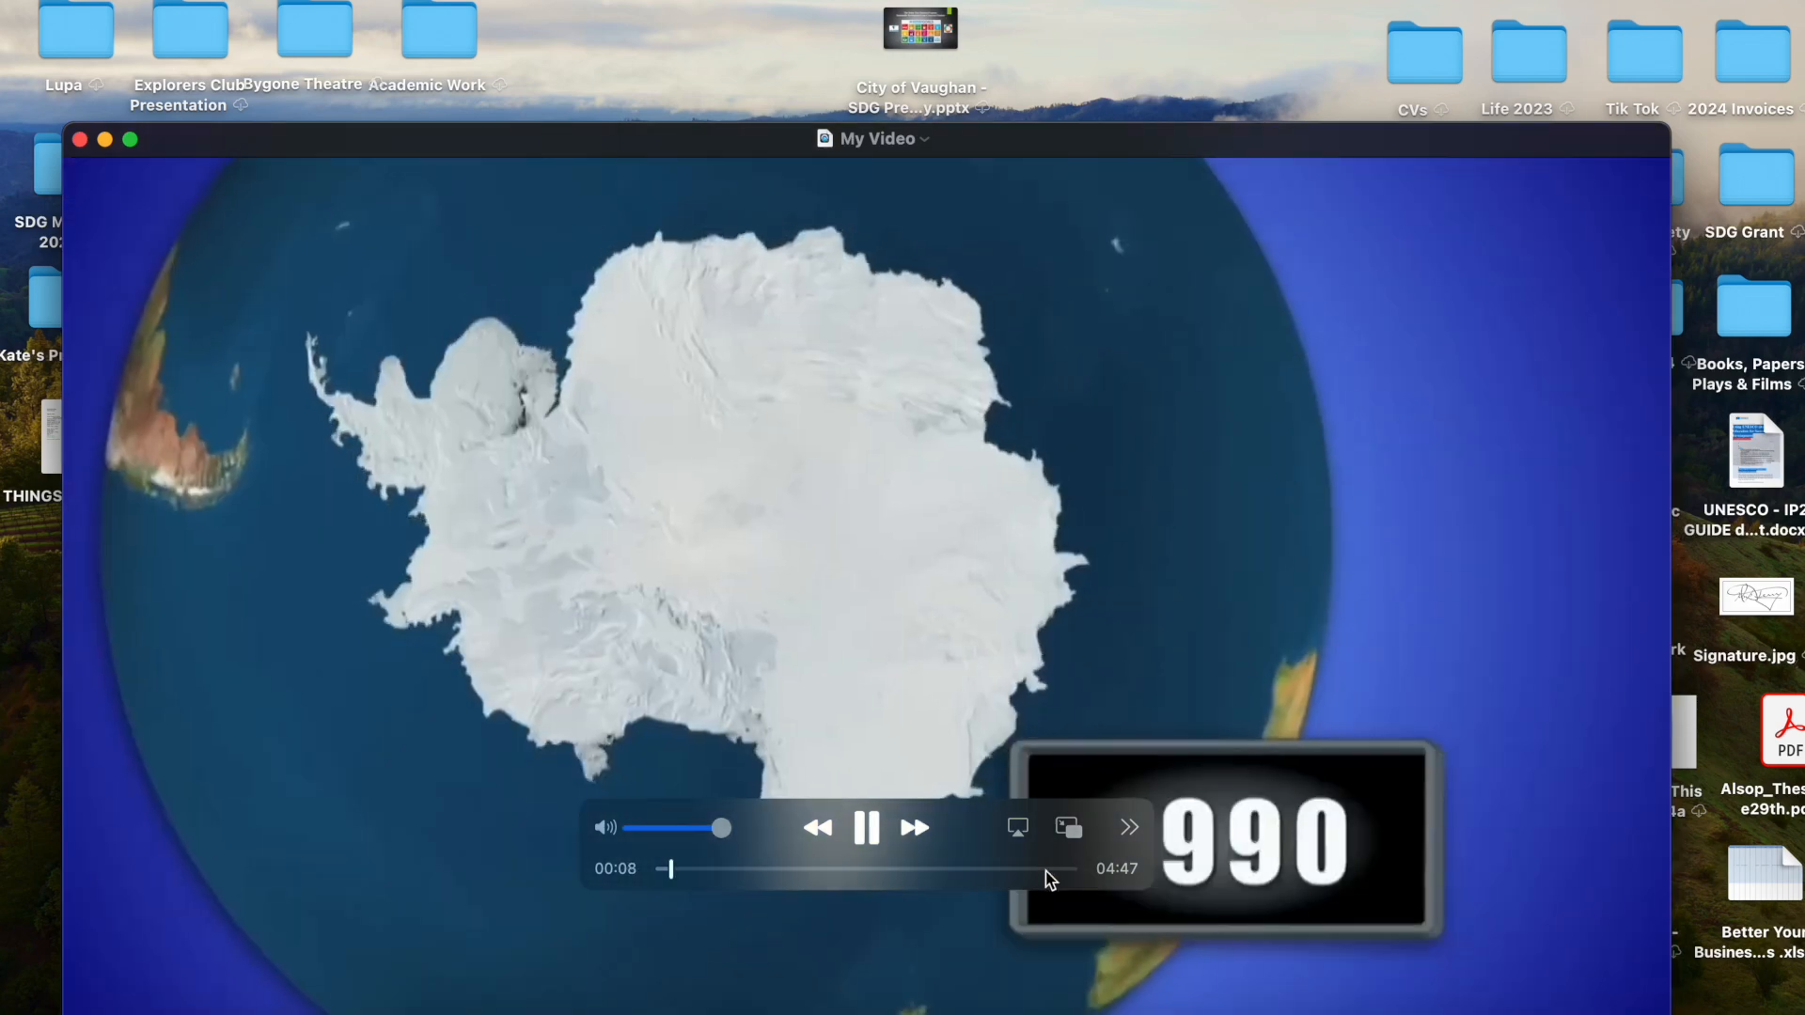
pyautogui.click(1051, 872)
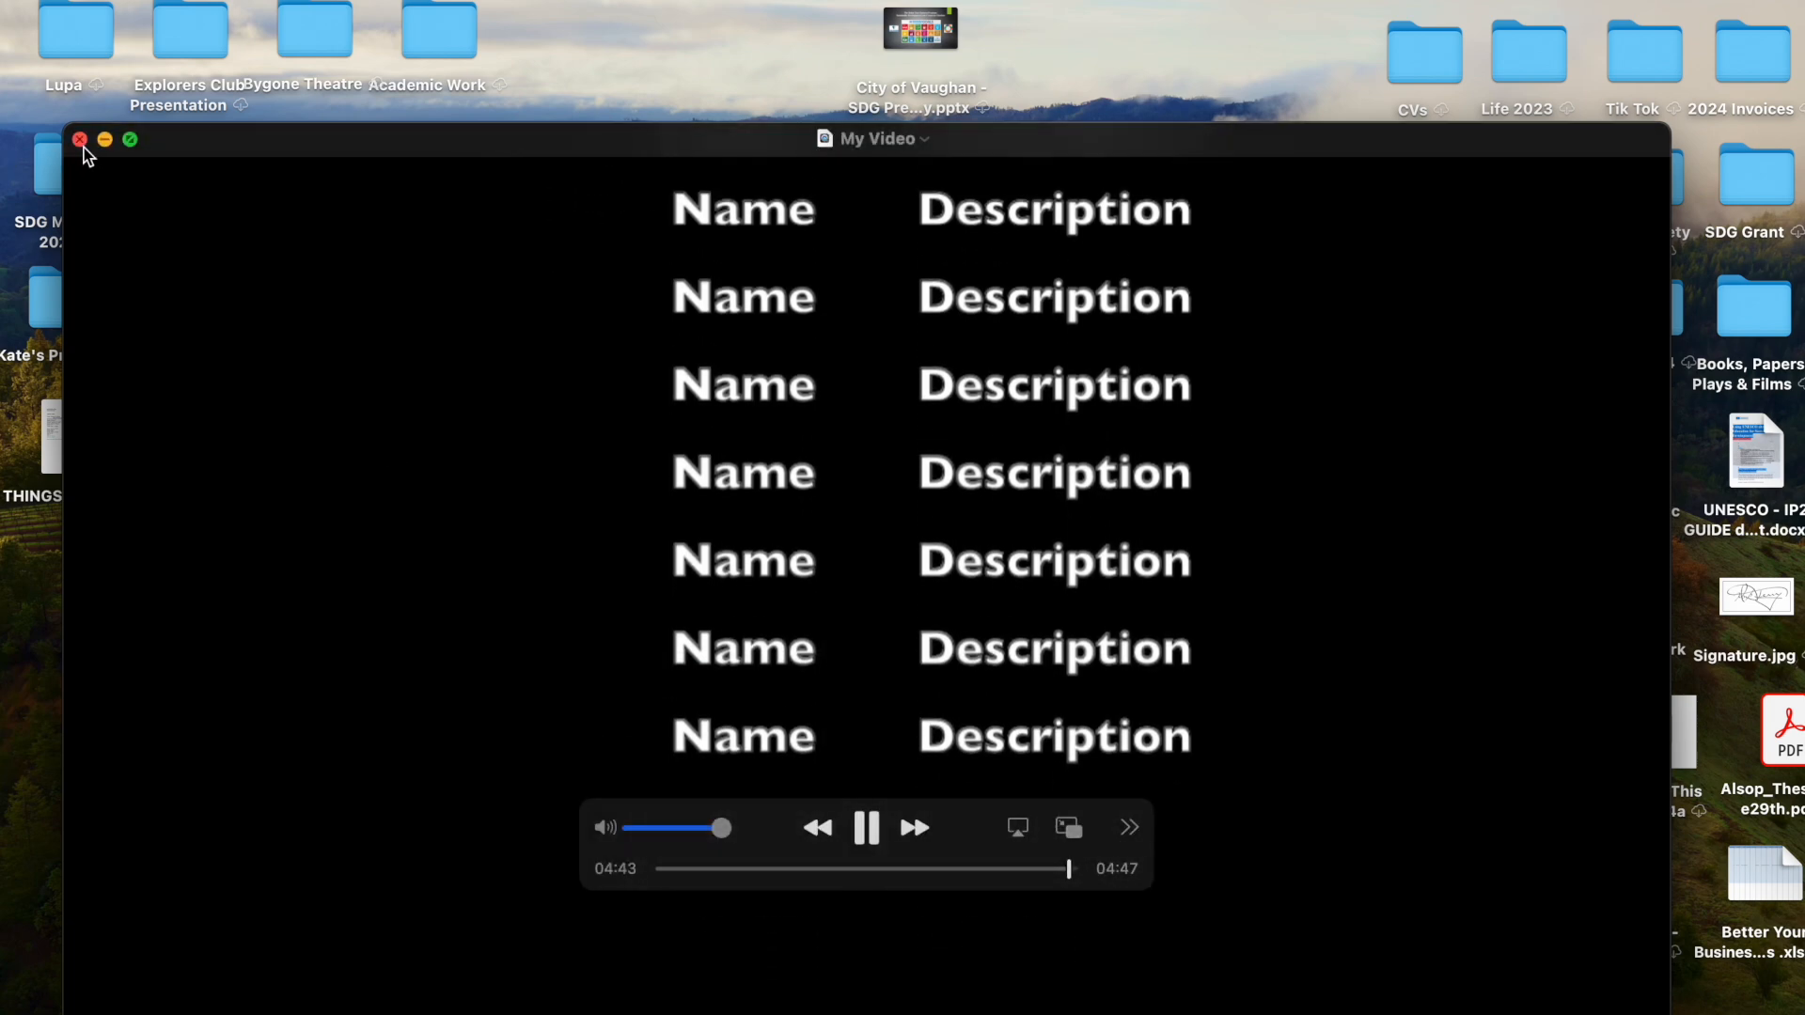
pyautogui.click(80, 139)
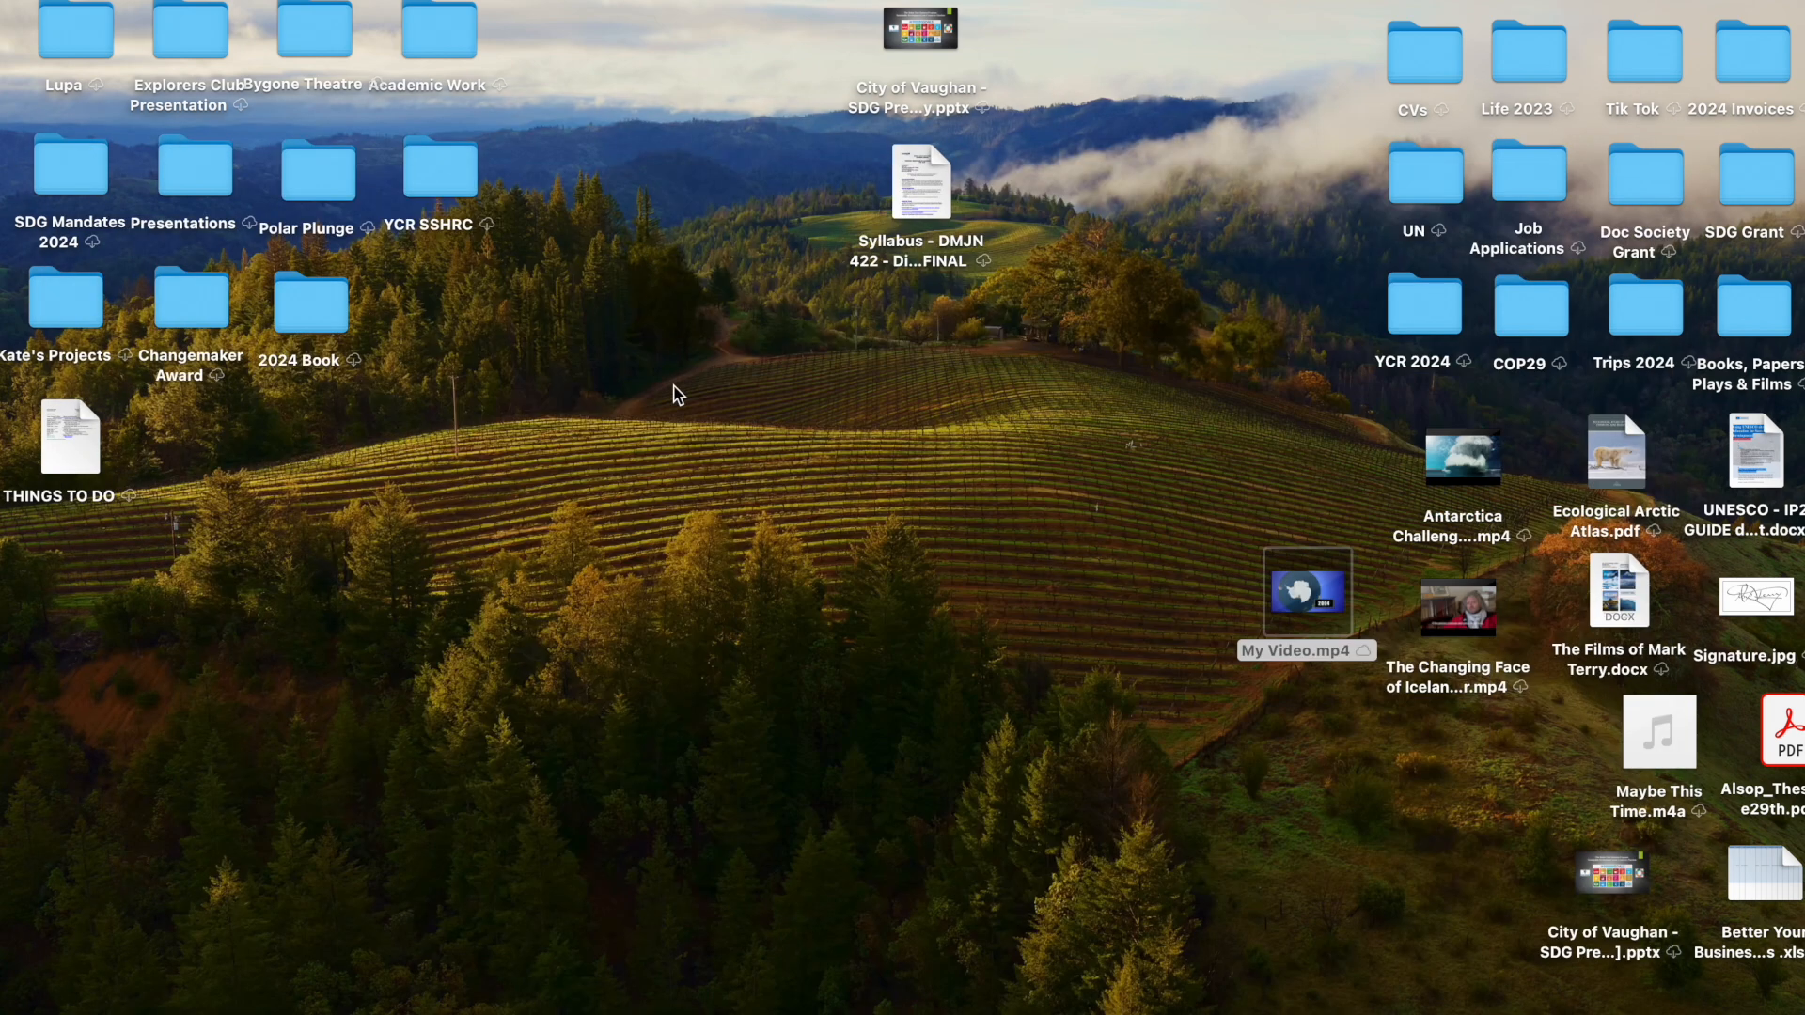